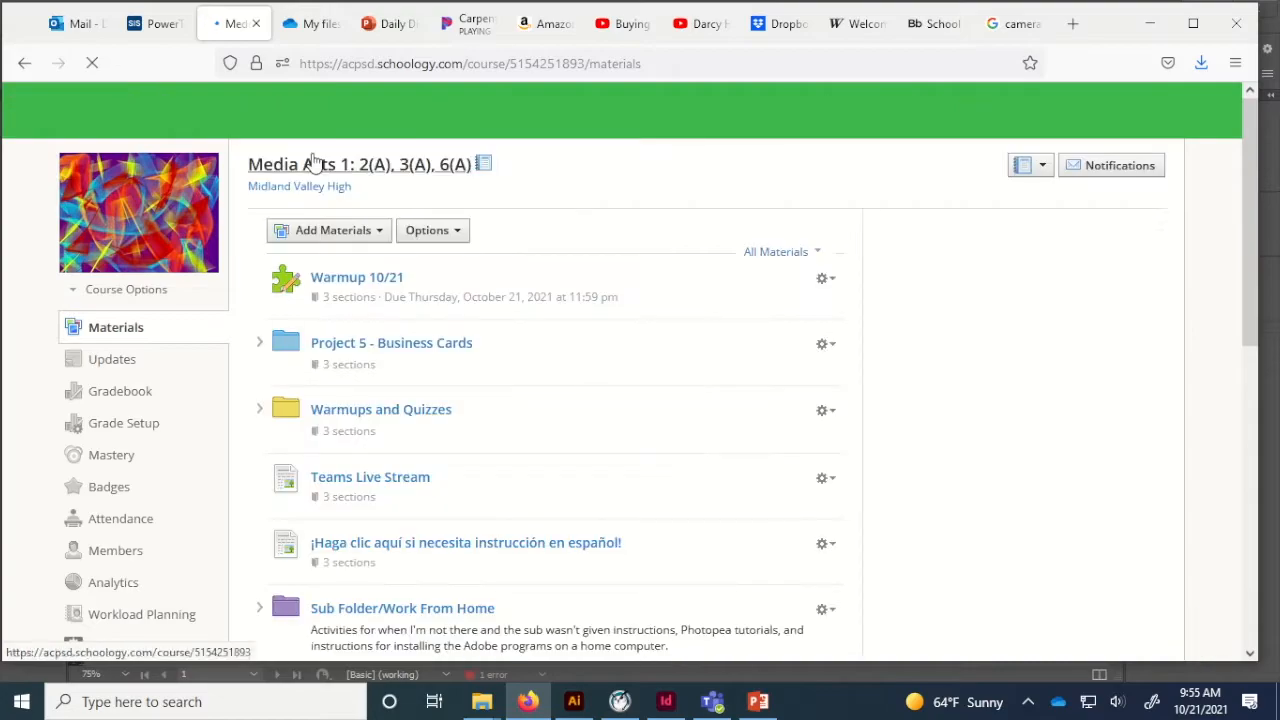
Save mv logo.ai from the Project 5 business card materials.
click(435, 352)
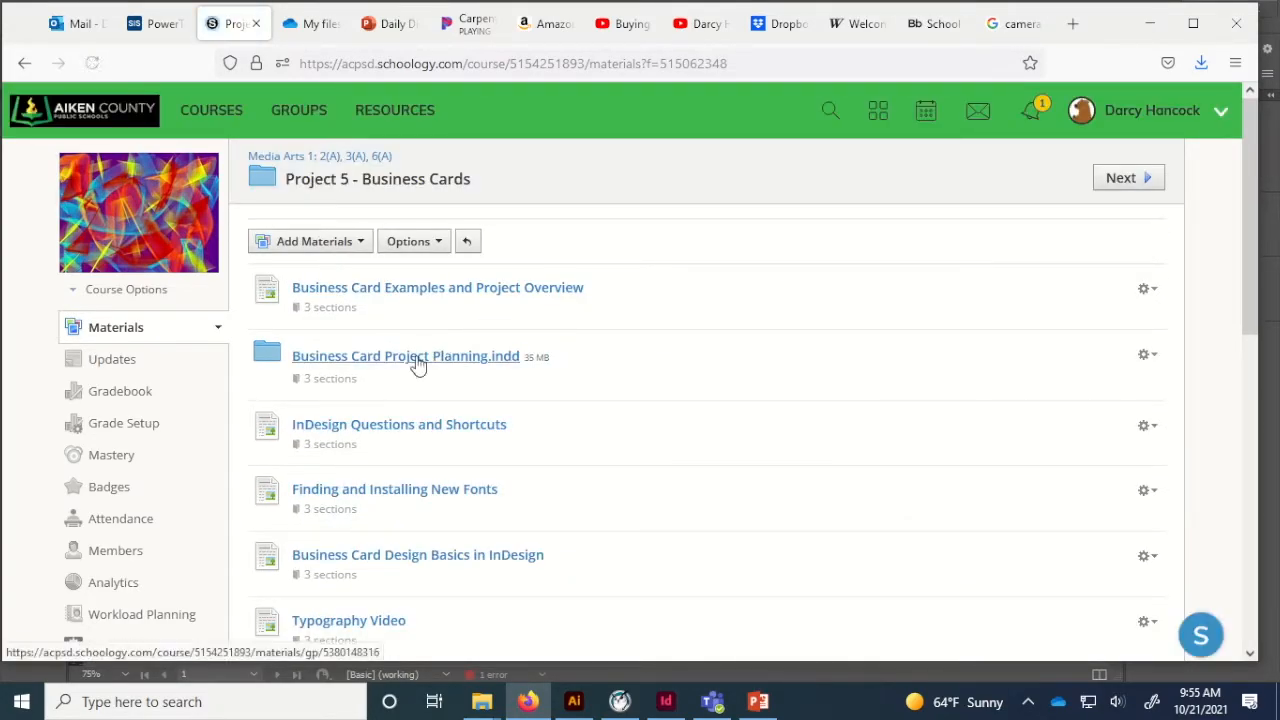
scroll(421, 365, down, 4)
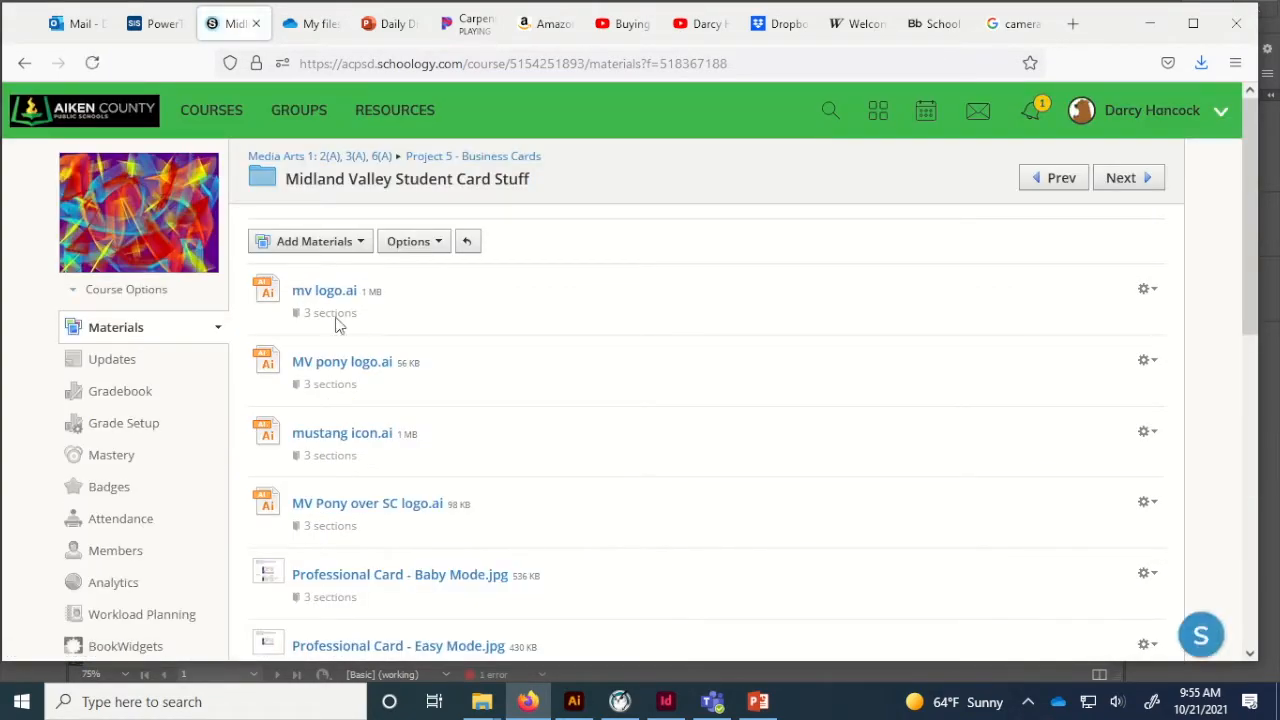
click(335, 296)
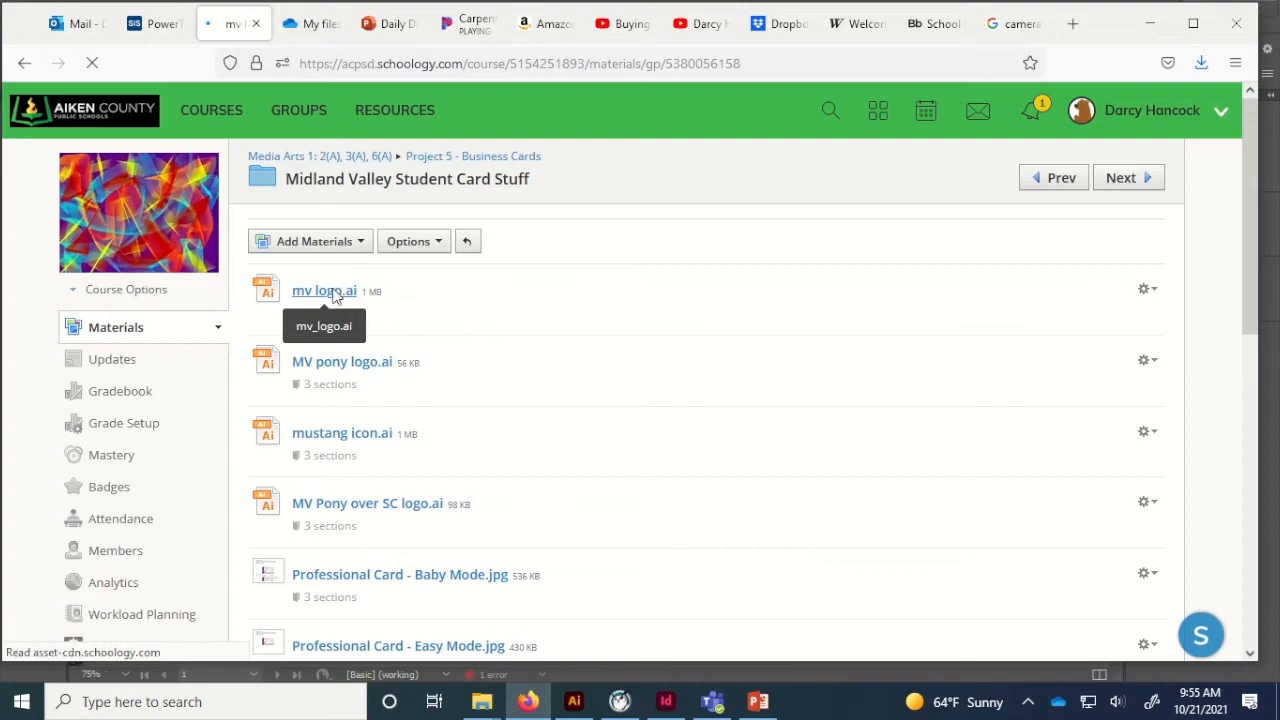
click(314, 272)
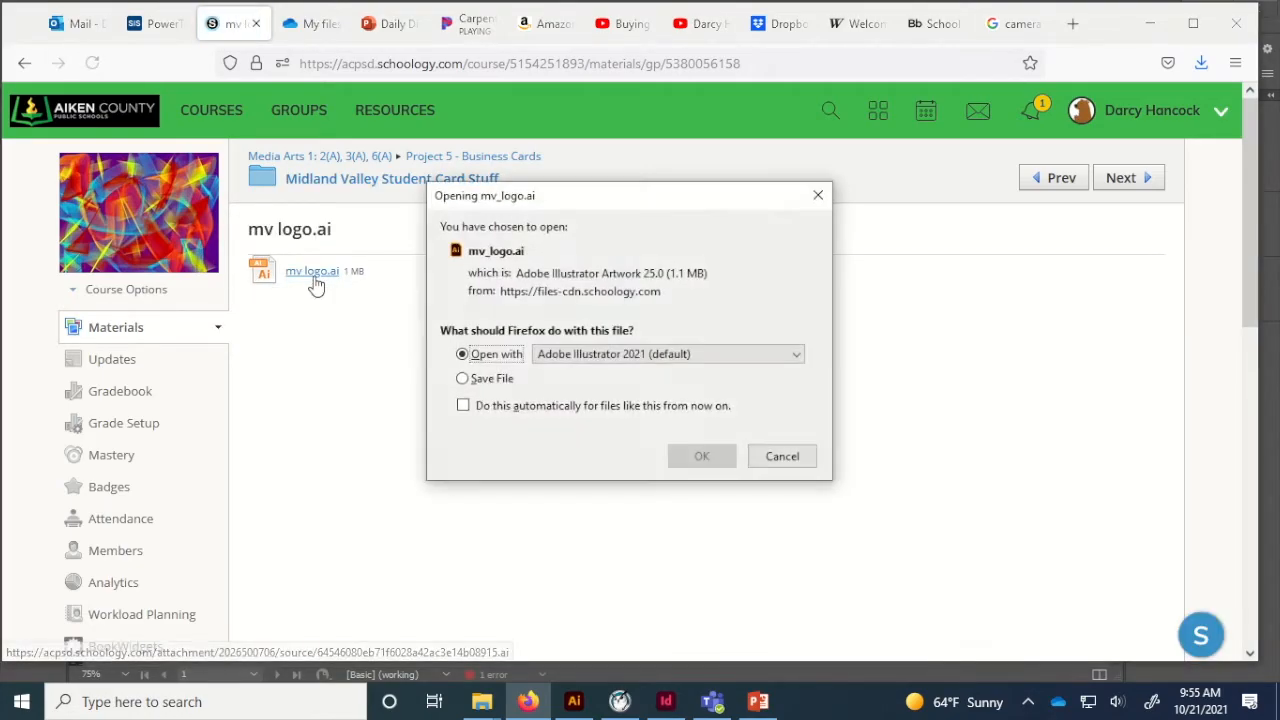
click(489, 380)
click(702, 457)
Save mustang icon.ai from the Midland Valley Student Card Stuff folder.
click(318, 187)
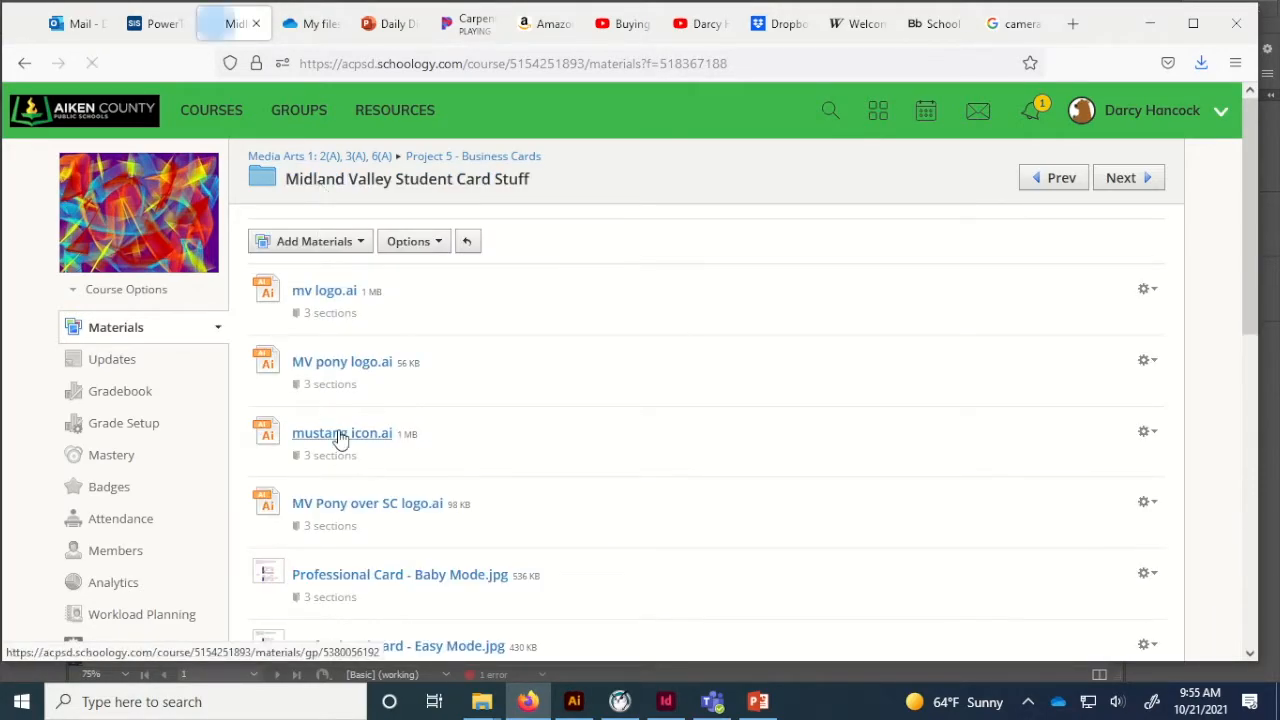
click(340, 438)
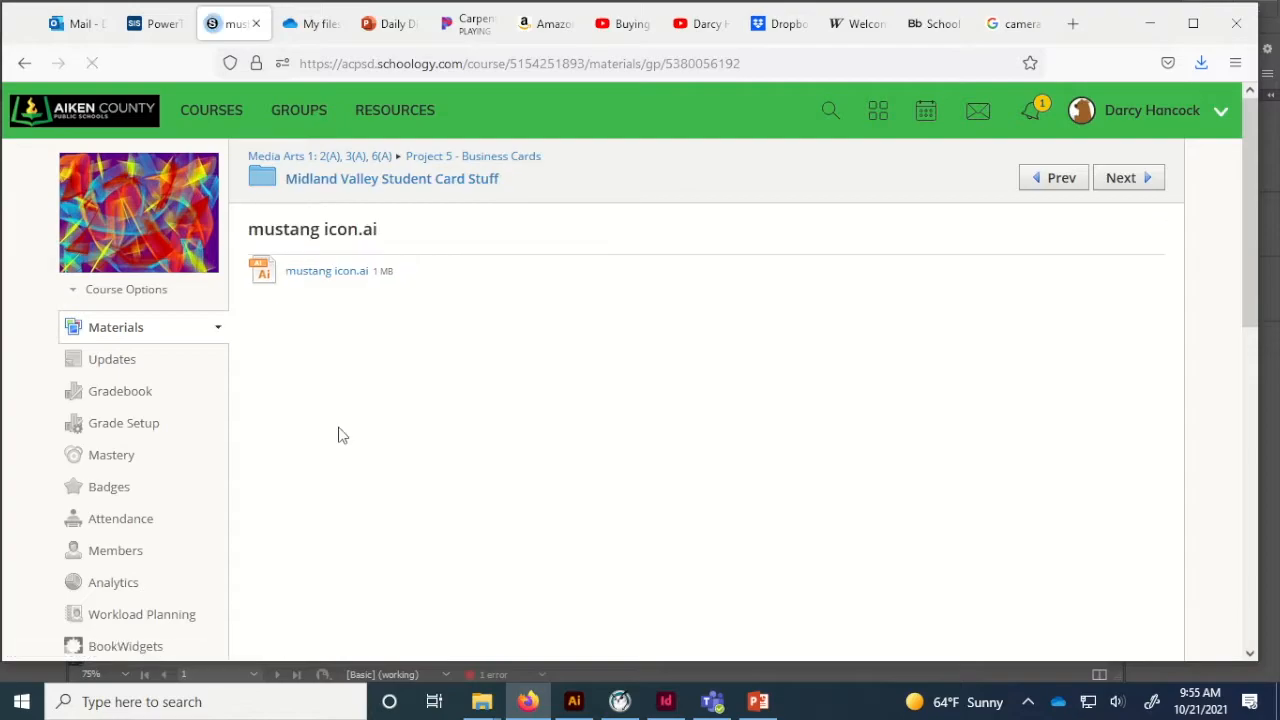
click(325, 275)
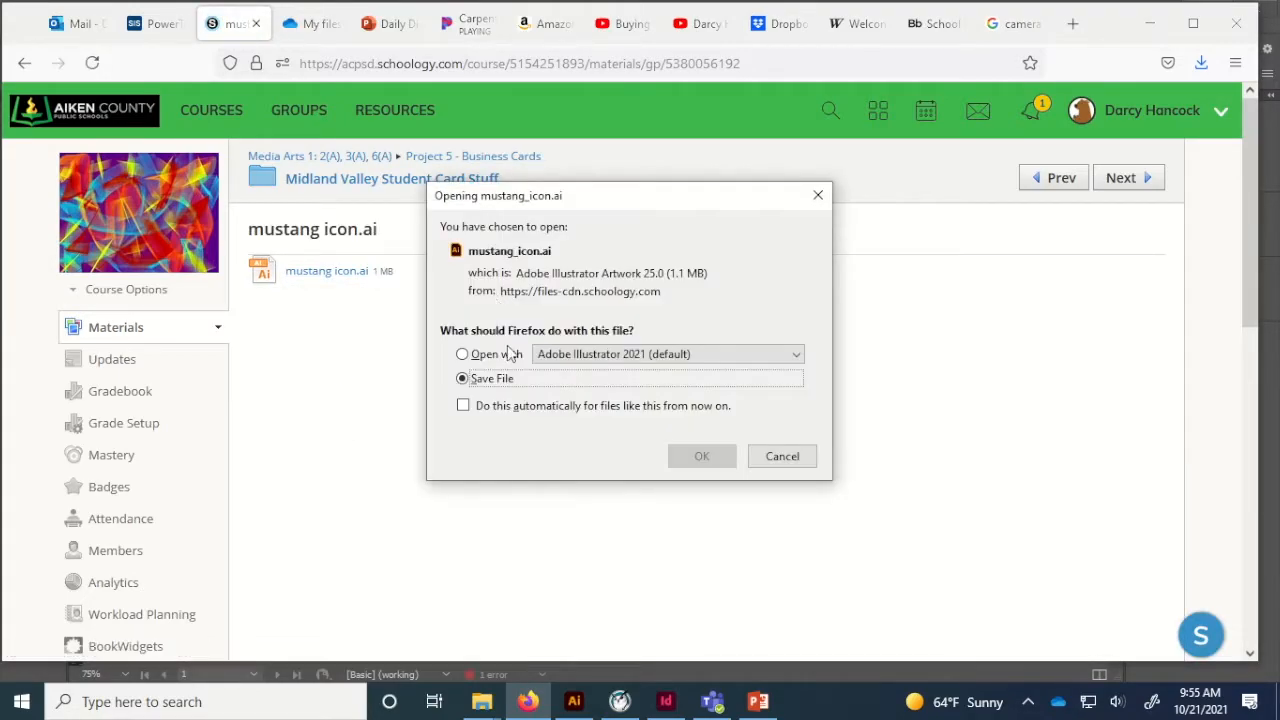
click(700, 458)
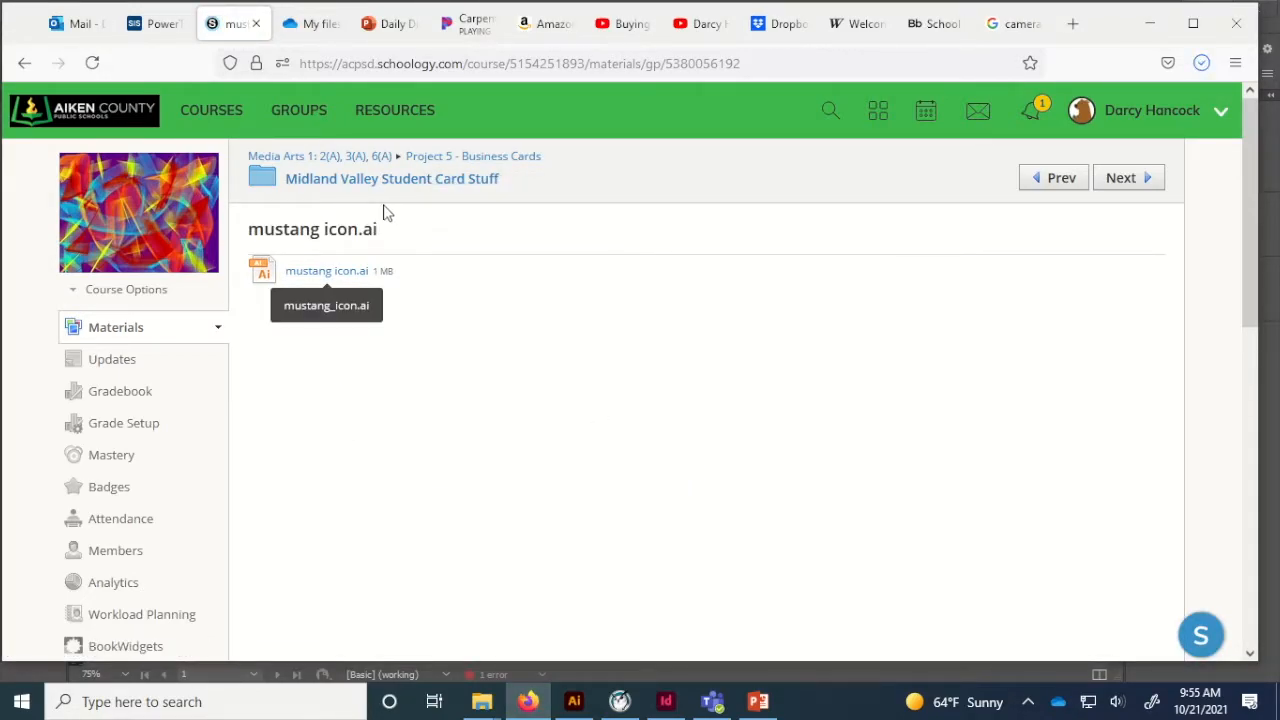
Copy the Professional Card - Baby Mode.jpg example image.
click(340, 180)
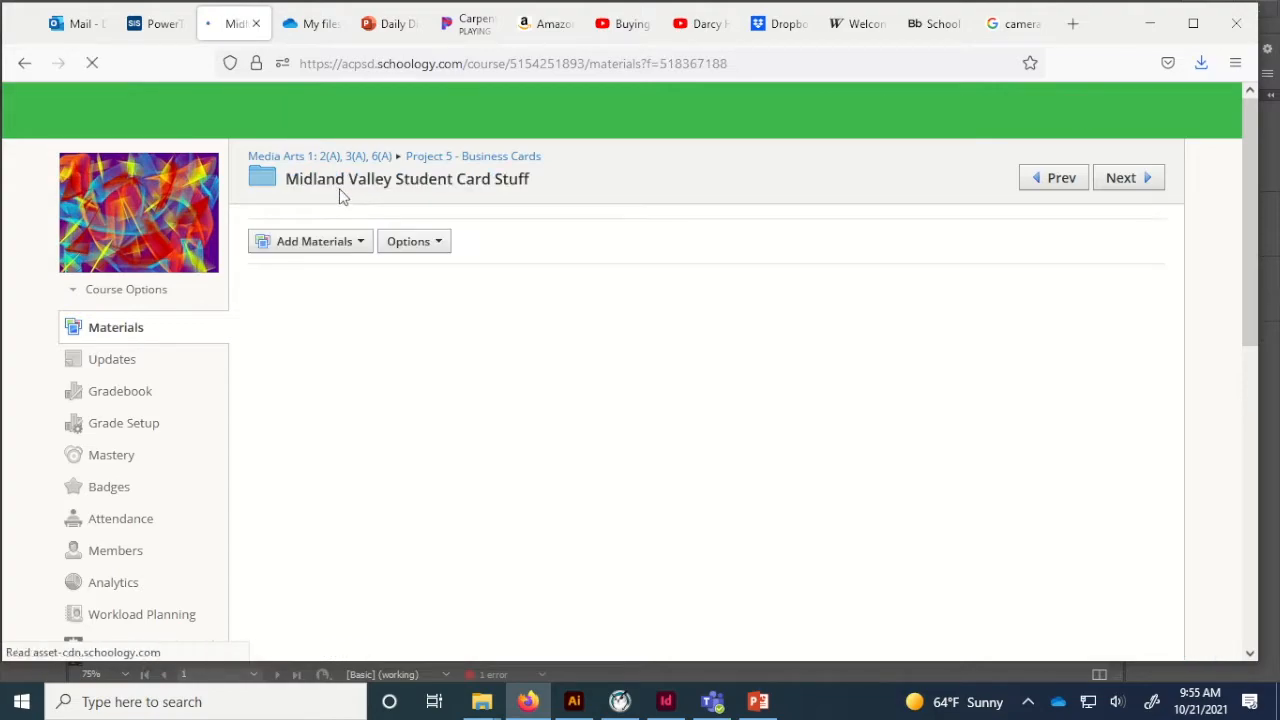
scroll(515, 398, down, 4)
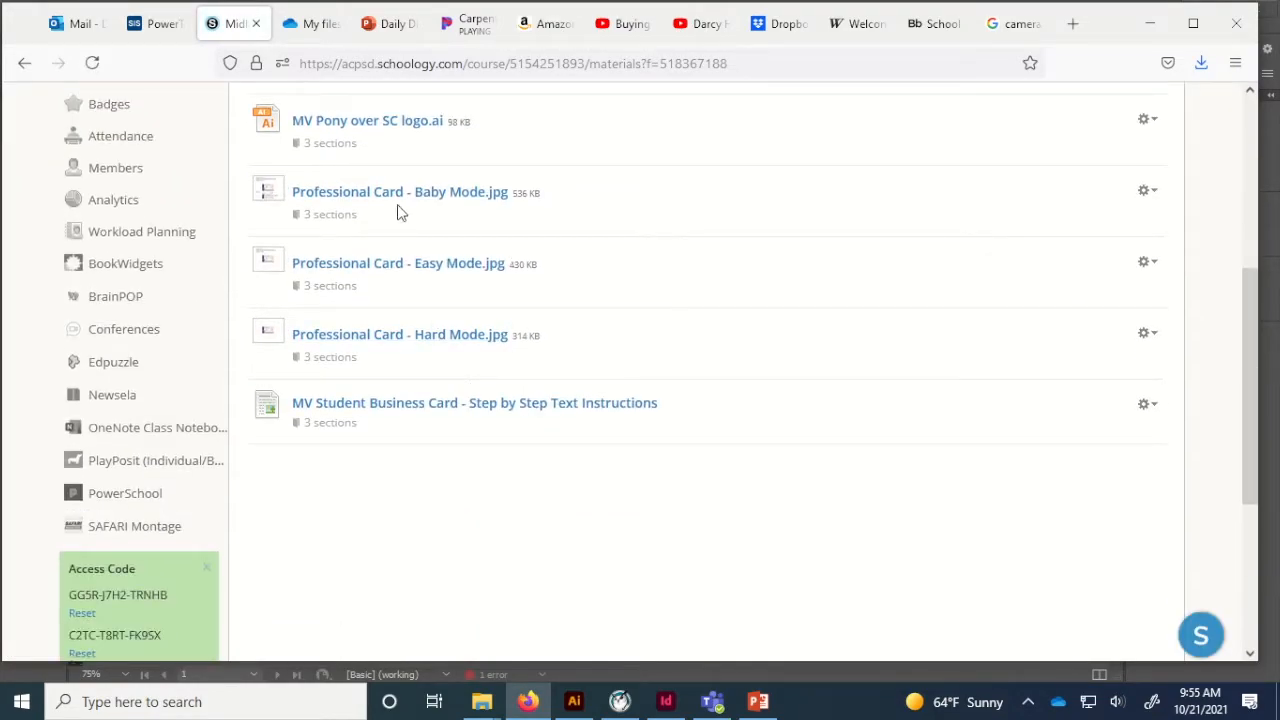
click(403, 197)
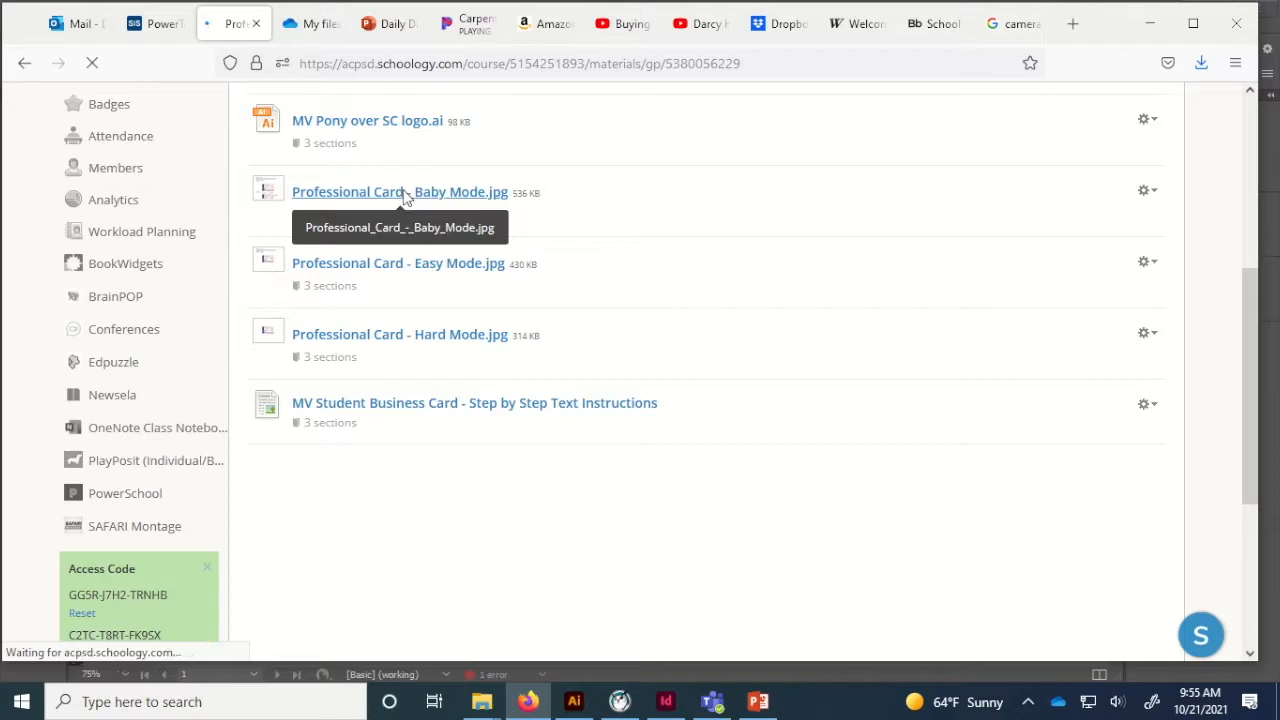
scroll(485, 350, down, 2)
right_click(548, 470)
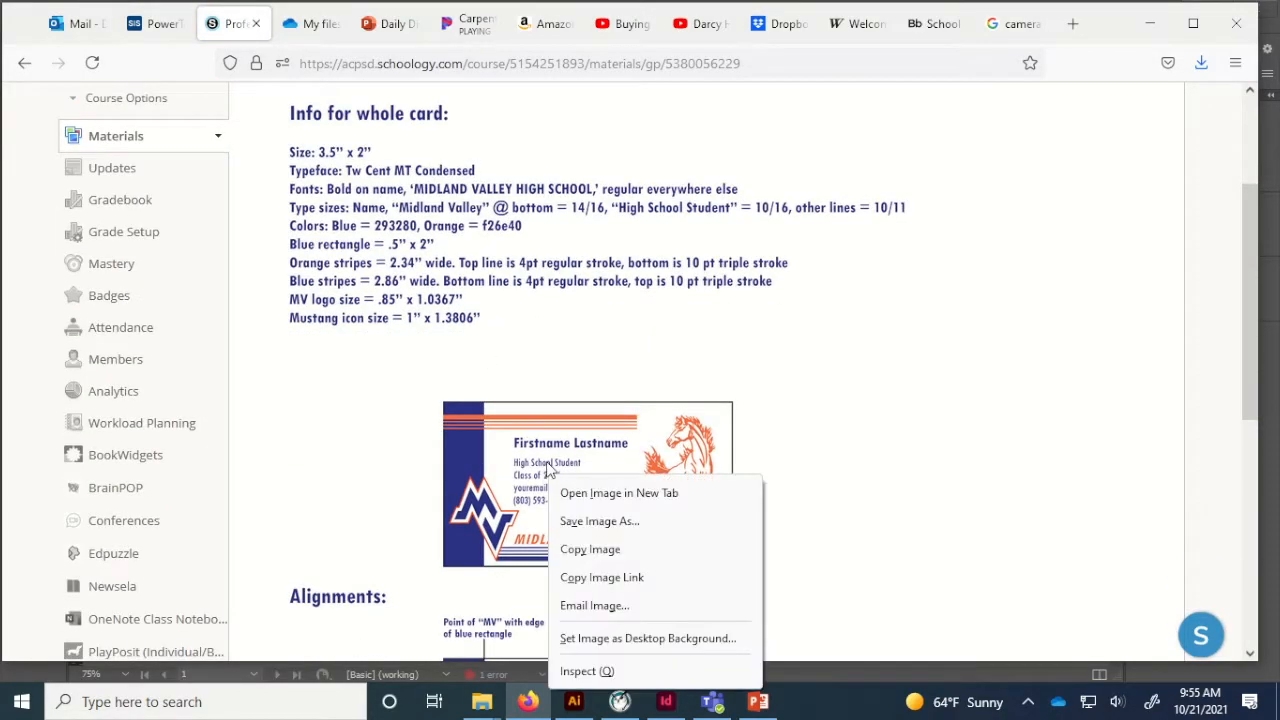
click(600, 549)
Paste the copied example card sheet into business card examples.indd.
click(663, 706)
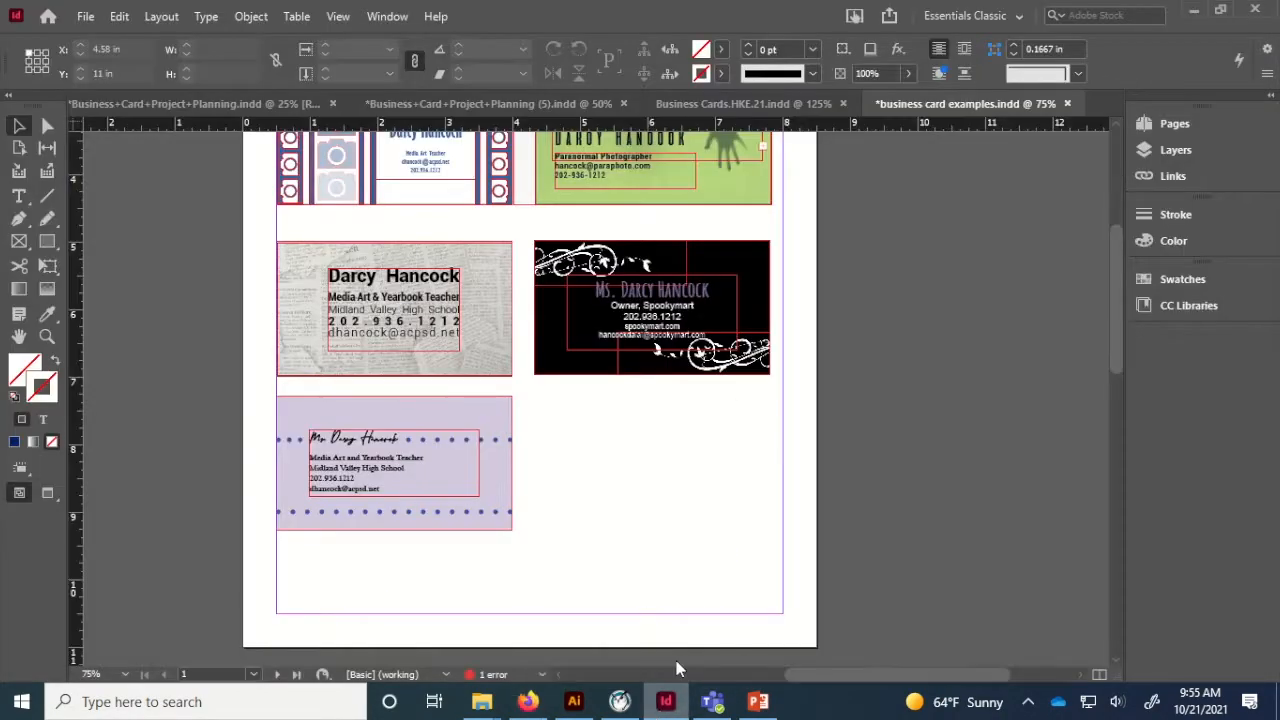
scroll(885, 360, right, 5)
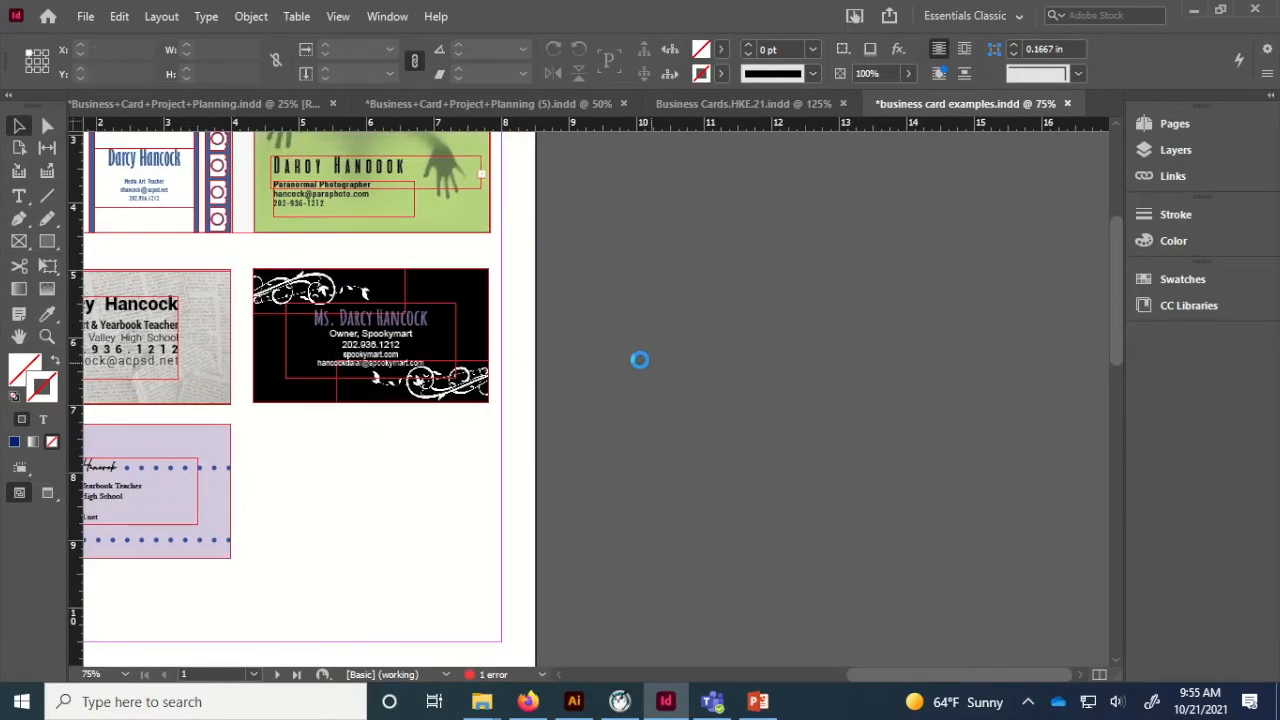
key(ctrl+v)
key(ctrl+minus)
key(ctrl+minus)
key(ctrl+minus)
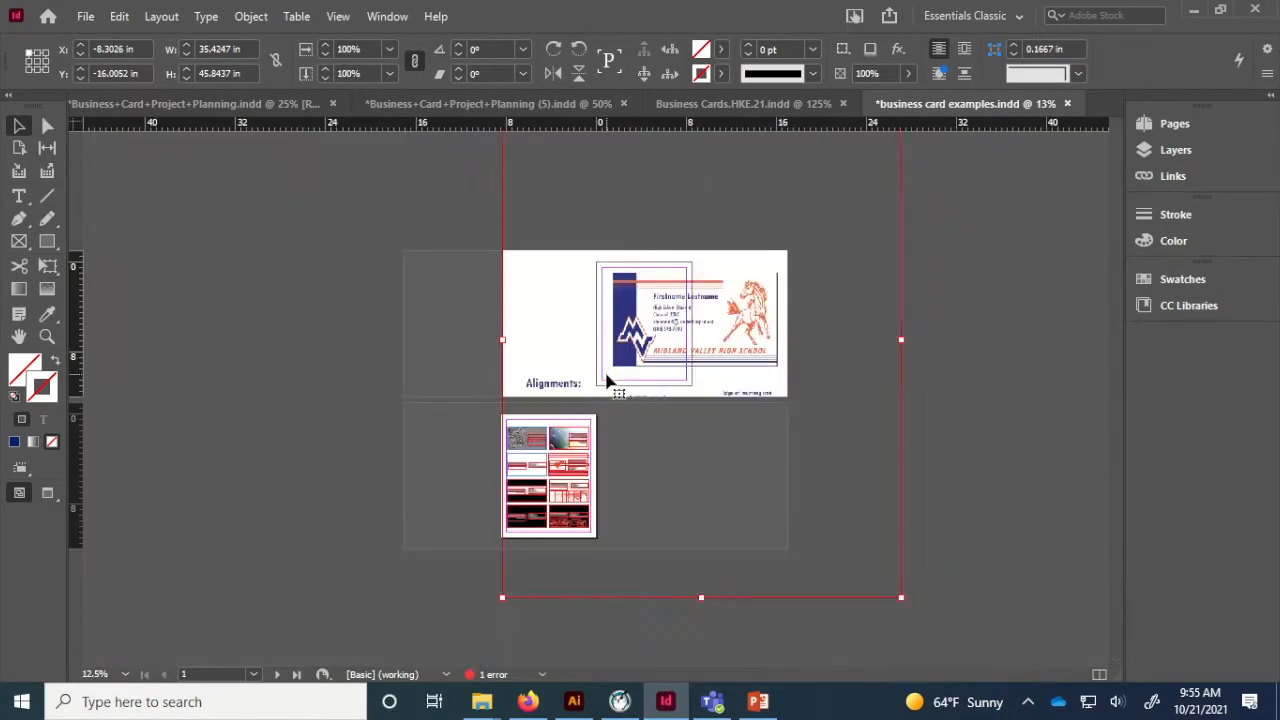
Scale the pasted sheet to about 7.1 × 9.19 in, placed right of the top page.
drag(503, 600, 660, 359)
drag(731, 308, 607, 412)
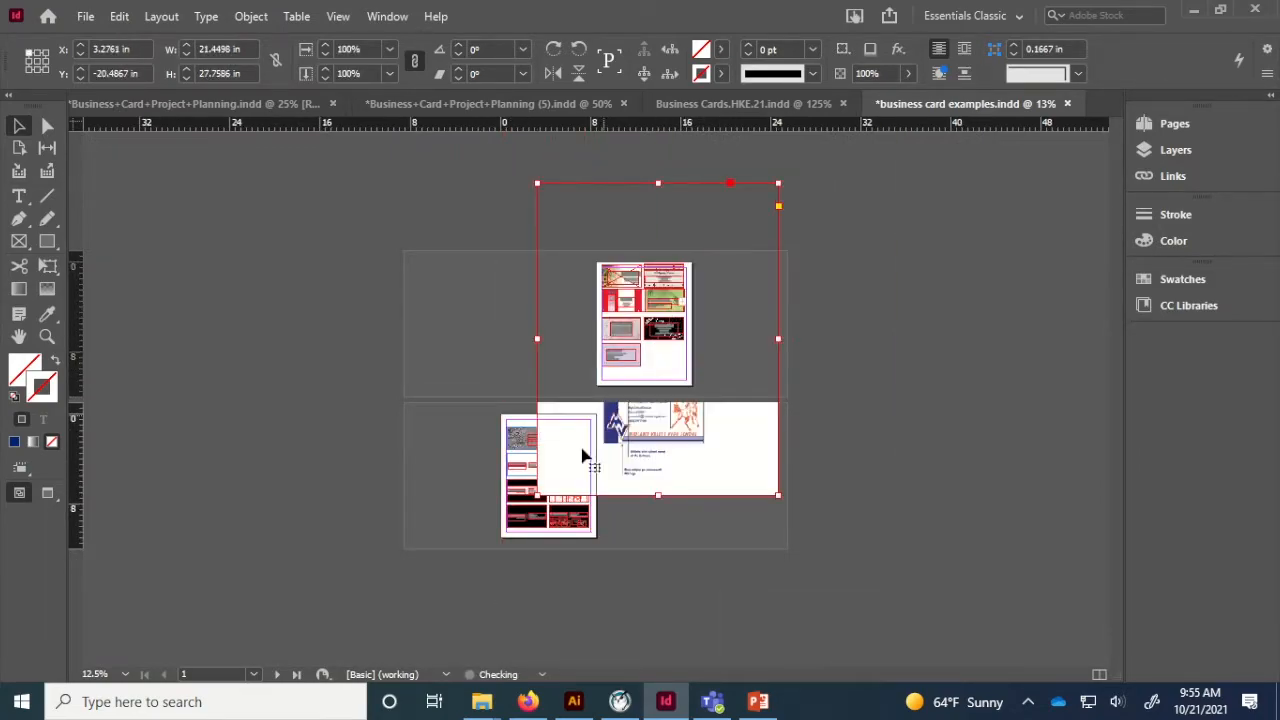
drag(535, 497, 637, 372)
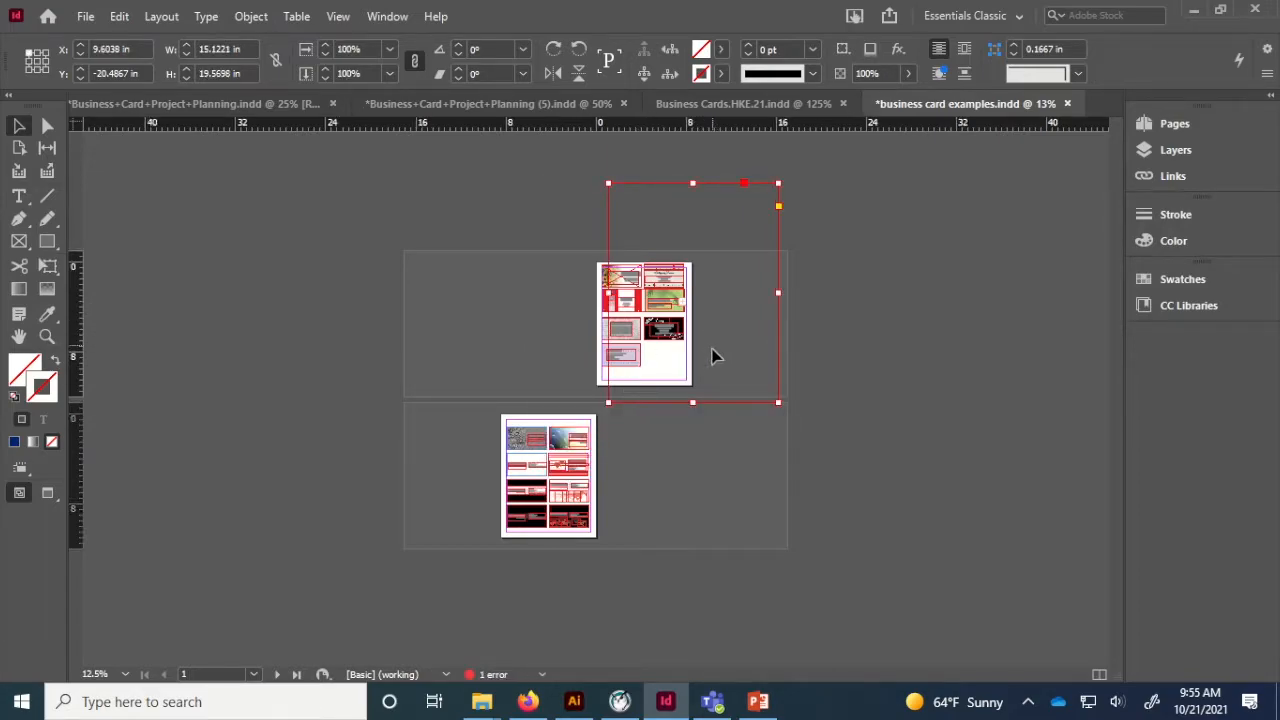
drag(702, 401, 720, 366)
drag(783, 204, 768, 223)
drag(783, 162, 692, 264)
drag(665, 365, 717, 361)
key(ctrl+equal)
key(ctrl+equal)
key(ctrl+equal)
drag(453, 464, 540, 452)
Switch display performance to High Quality Display.
click(338, 16)
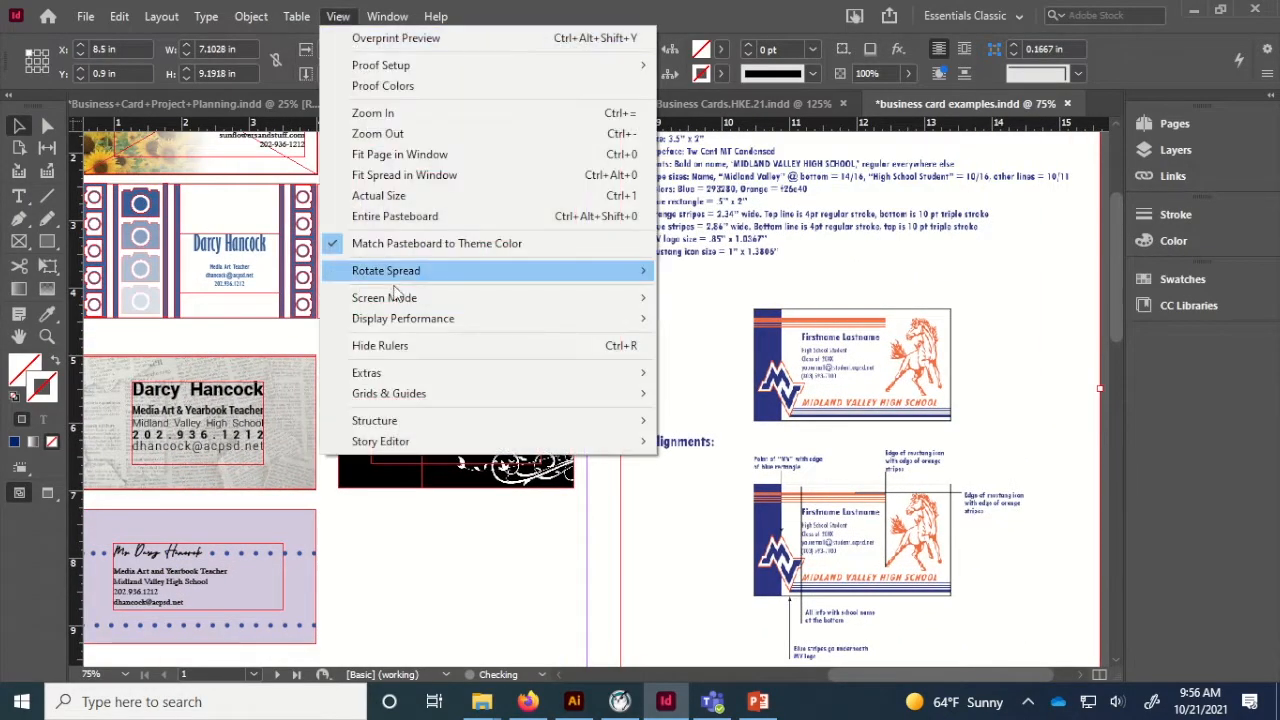
mouse_move(414, 318)
click(670, 359)
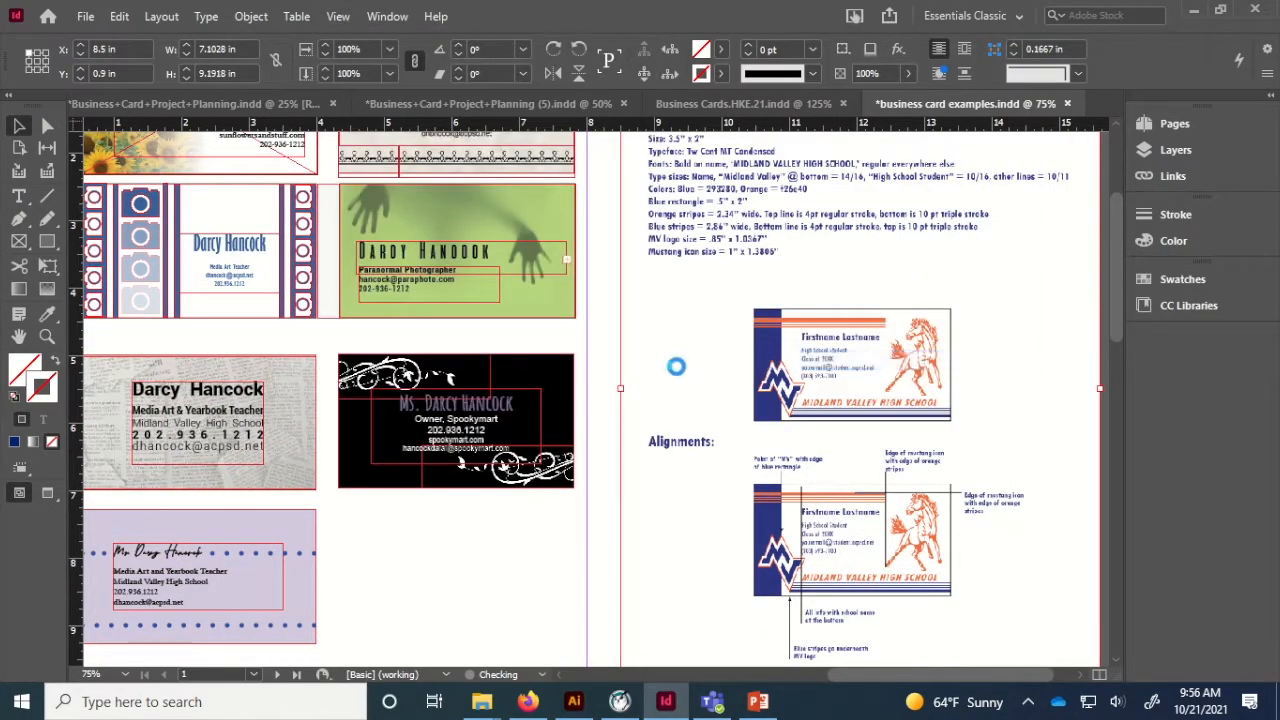
Reposition the pasted info sheet frame lower on the pasteboard.
scroll(665, 362, up, 2)
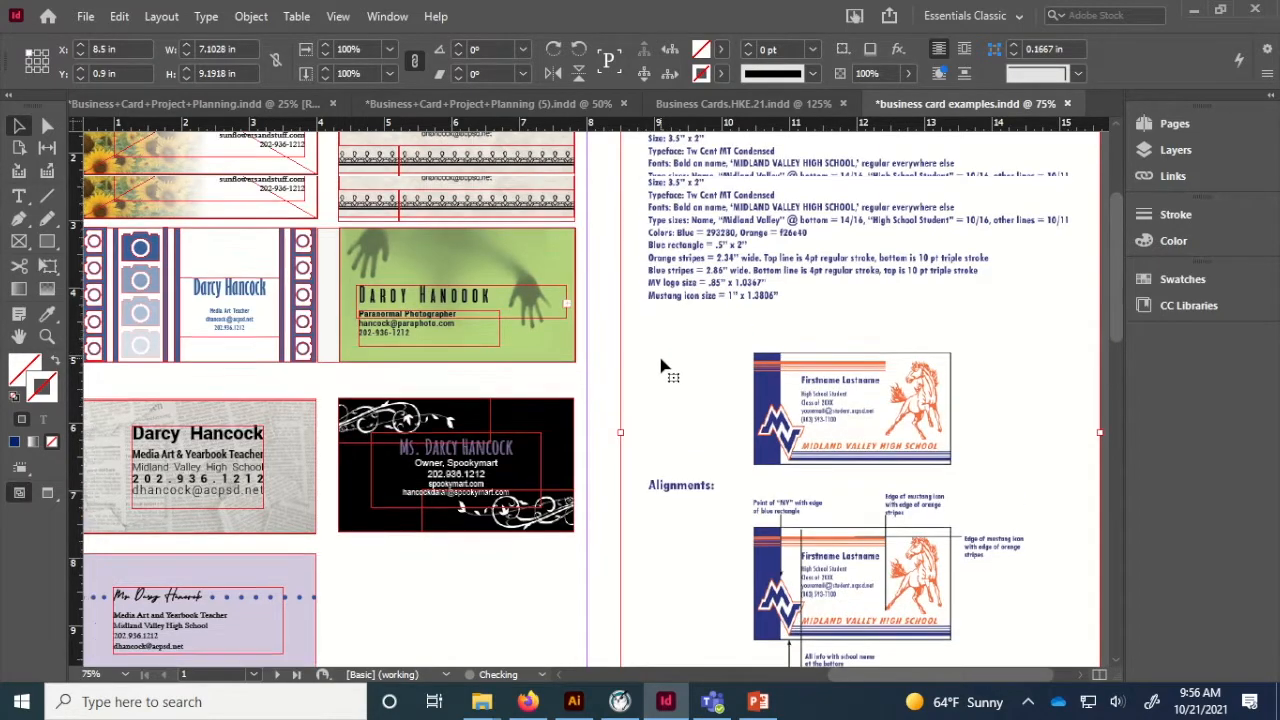
scroll(663, 366, up, 1)
scroll(663, 366, down, 1)
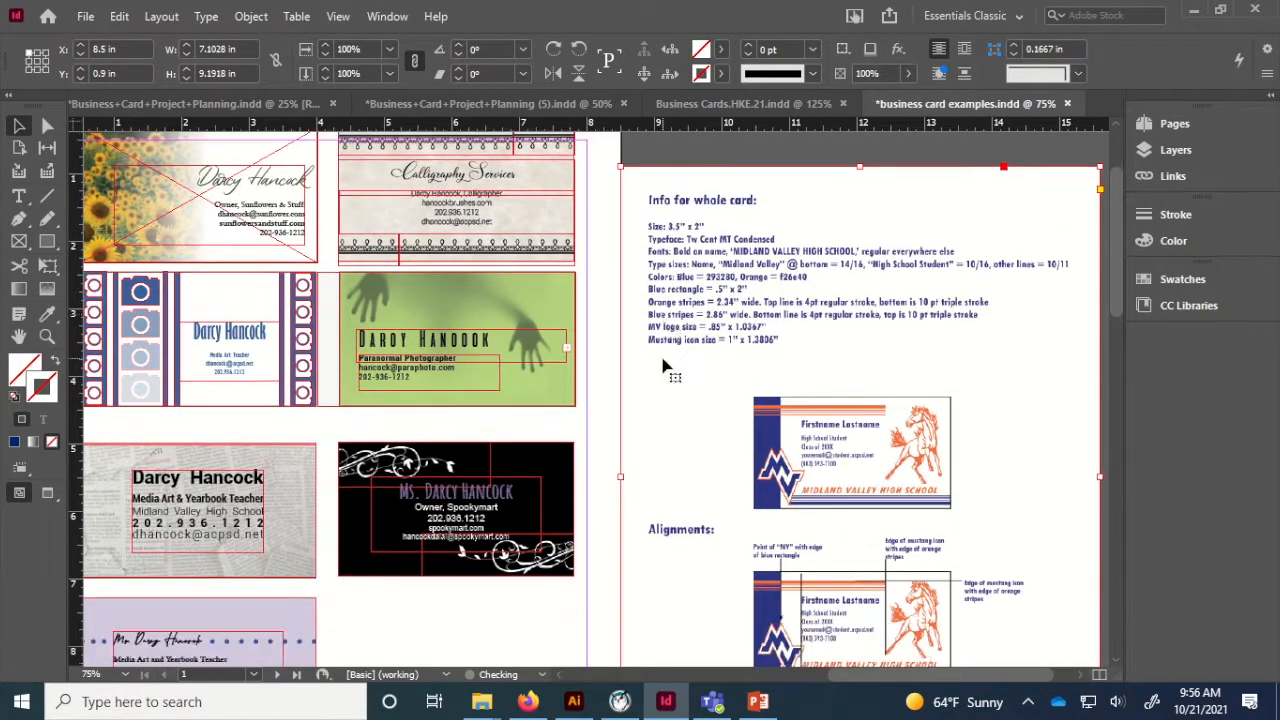
drag(774, 364, 802, 657)
drag(783, 516, 787, 589)
scroll(784, 583, down, 3)
scroll(784, 583, down, 3)
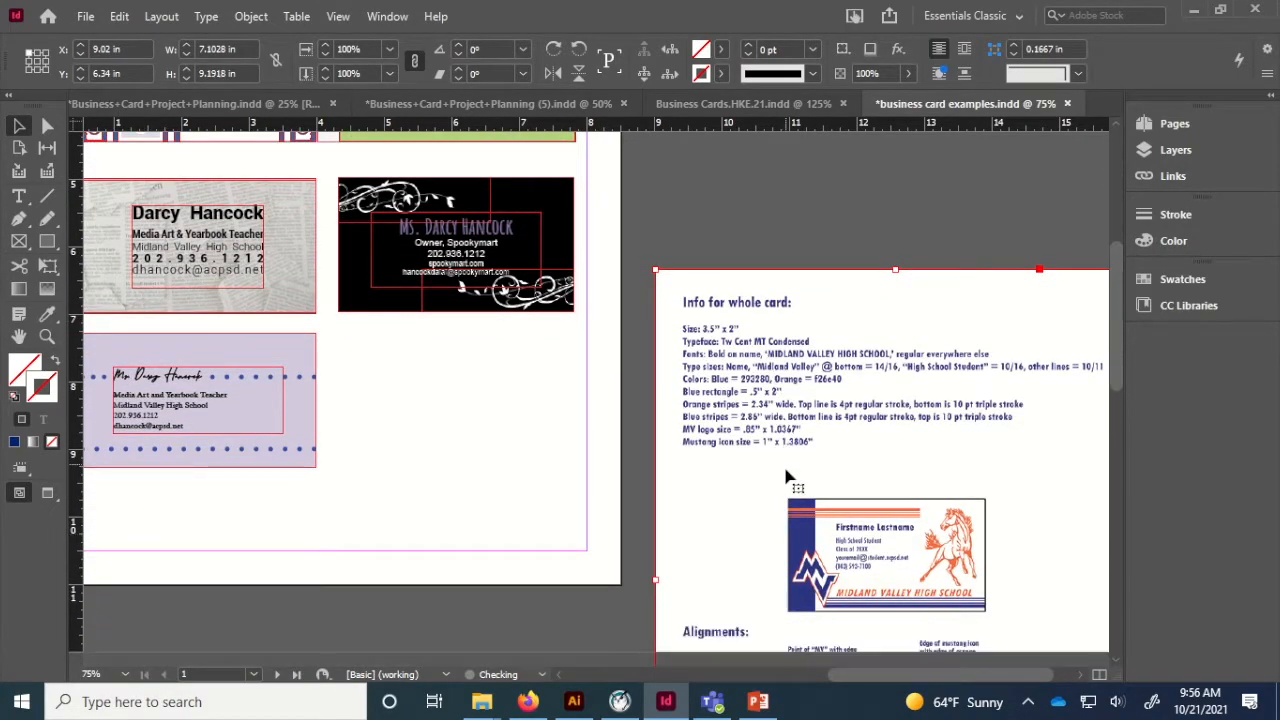
drag(770, 379, 755, 472)
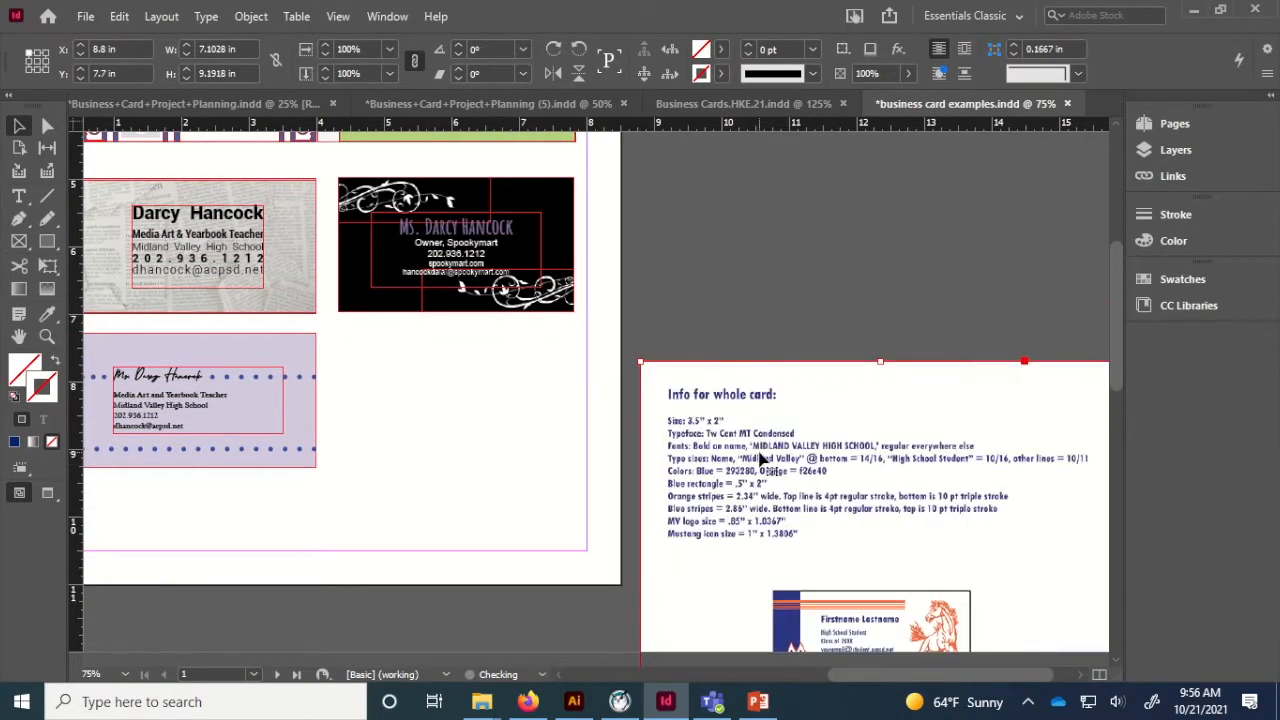
drag(772, 520, 704, 406)
Crop the sheet's frame on all four sides to just the example card.
drag(797, 234, 797, 461)
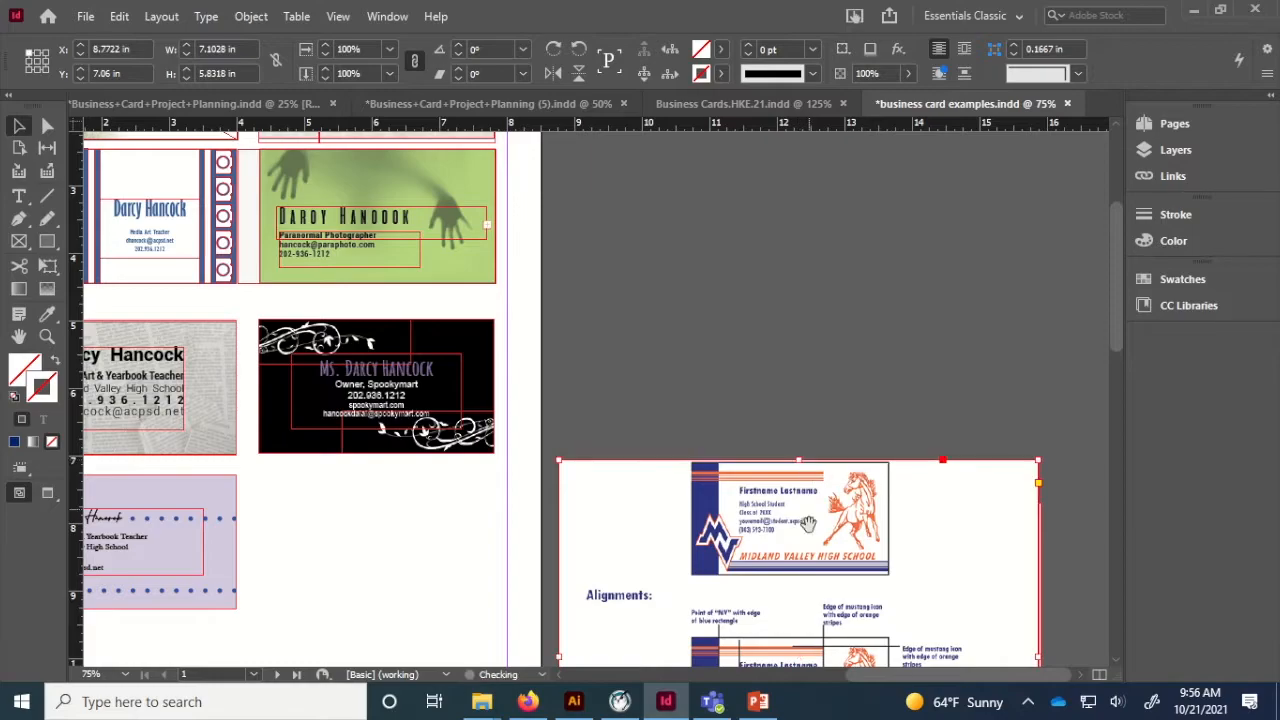
scroll(813, 400, down, 3)
drag(798, 657, 798, 382)
drag(557, 325, 684, 328)
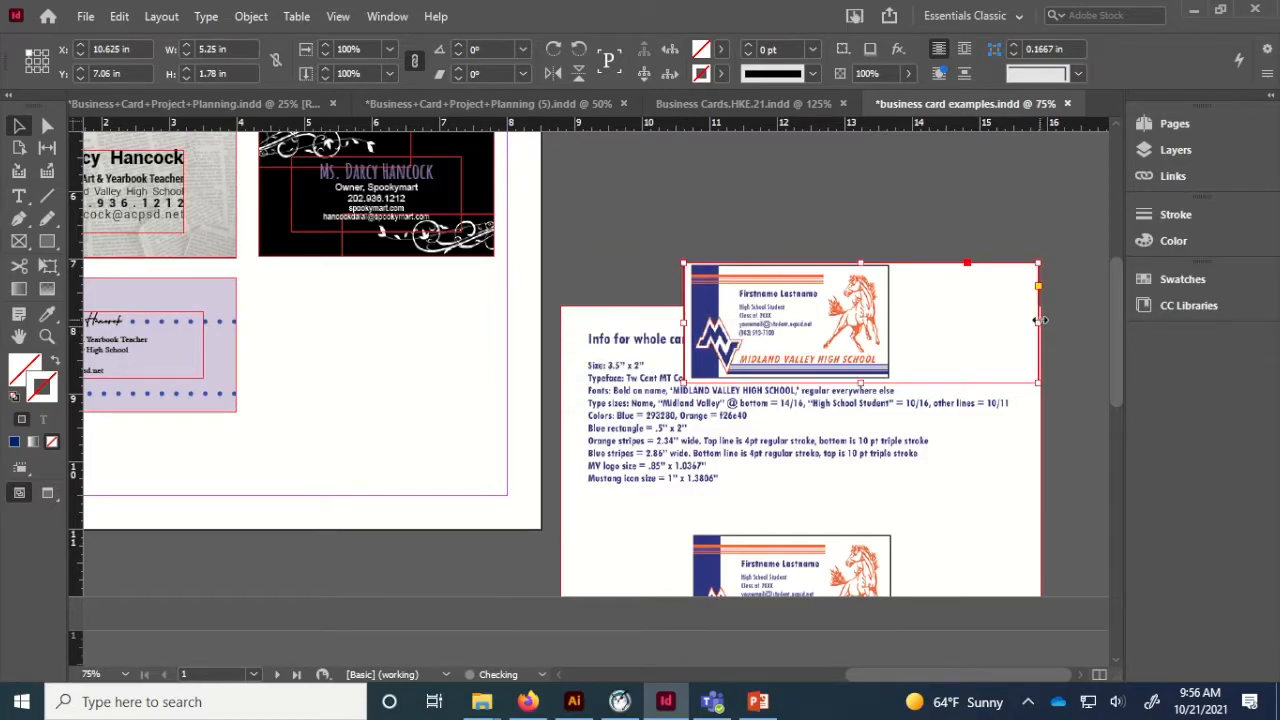
drag(1038, 350, 712, 252)
Place the cropped 3.1111 × 1.78 in card above the specifications and view at 100%.
drag(494, 343, 545, 374)
click(546, 372)
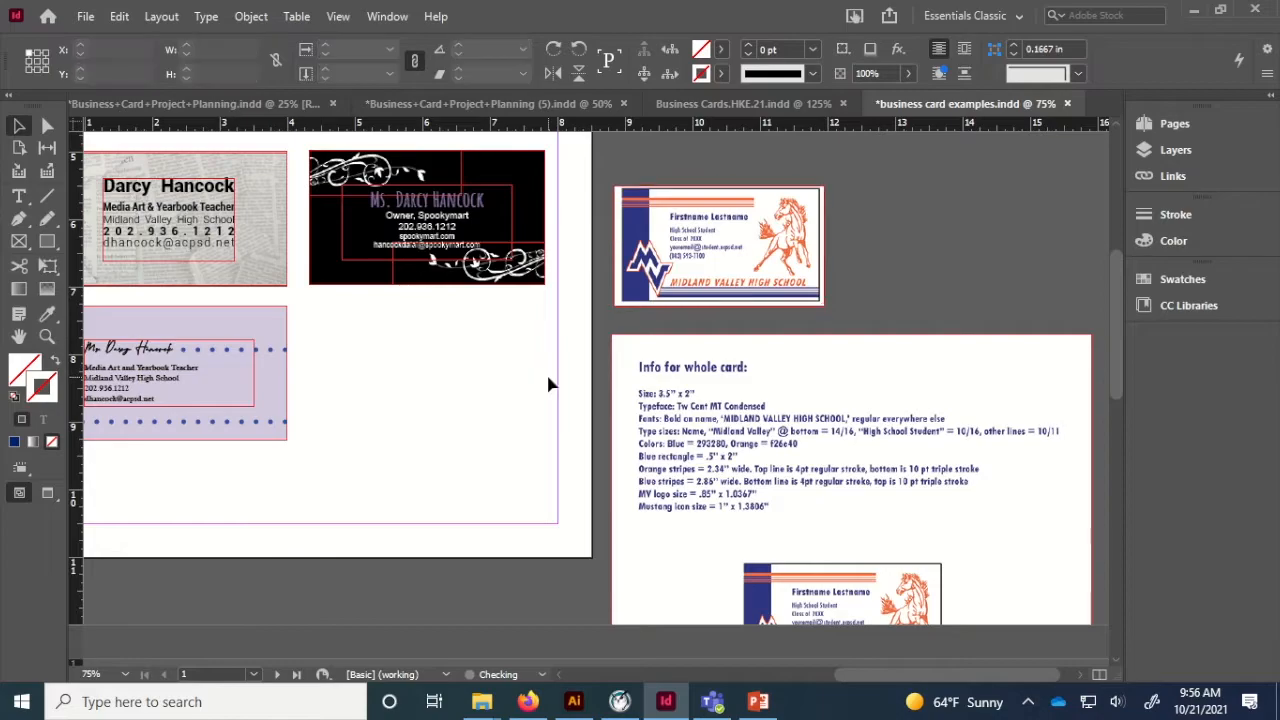
key(ctrl+1)
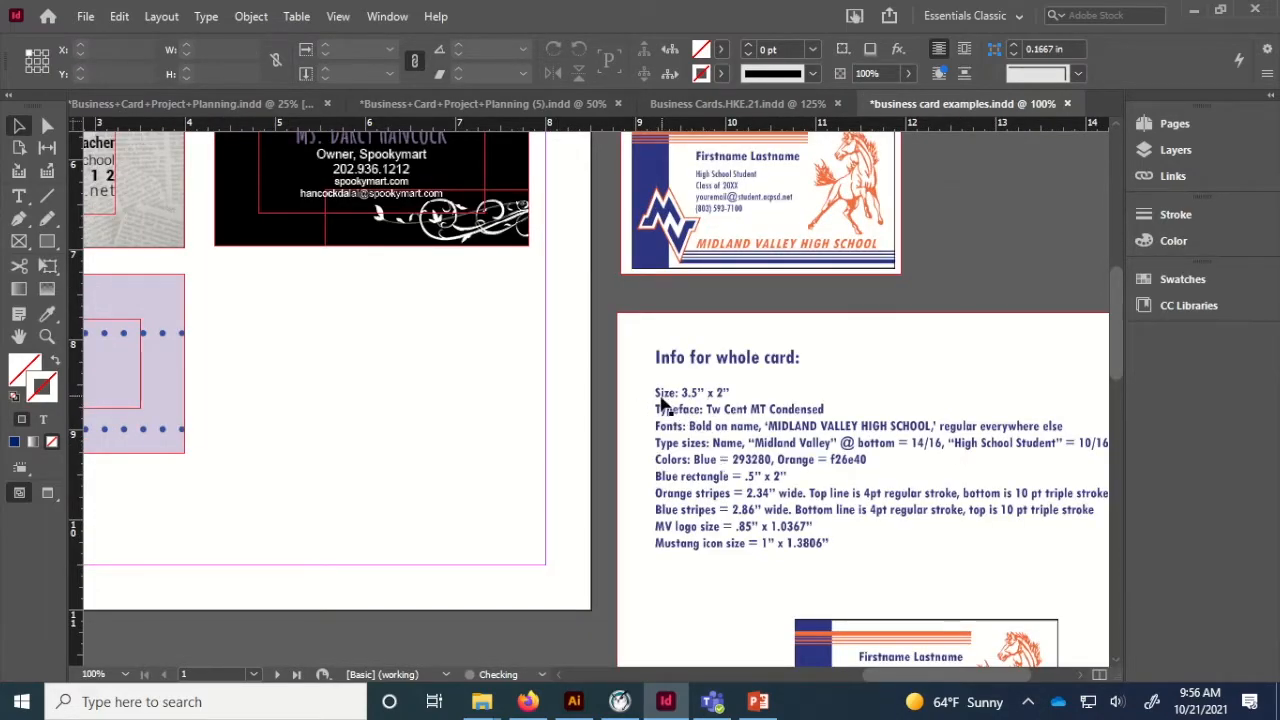
click(46, 243)
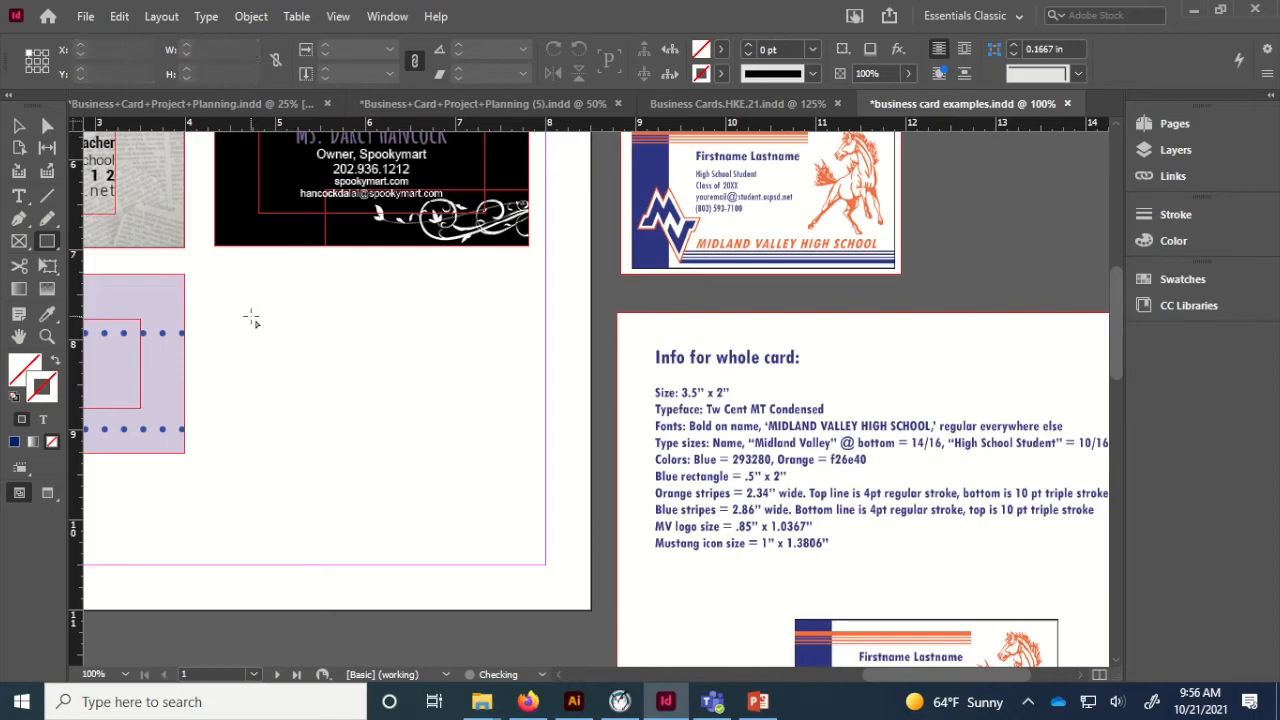
Create a 3.5 × 2 in rectangle with a black outline.
click(290, 331)
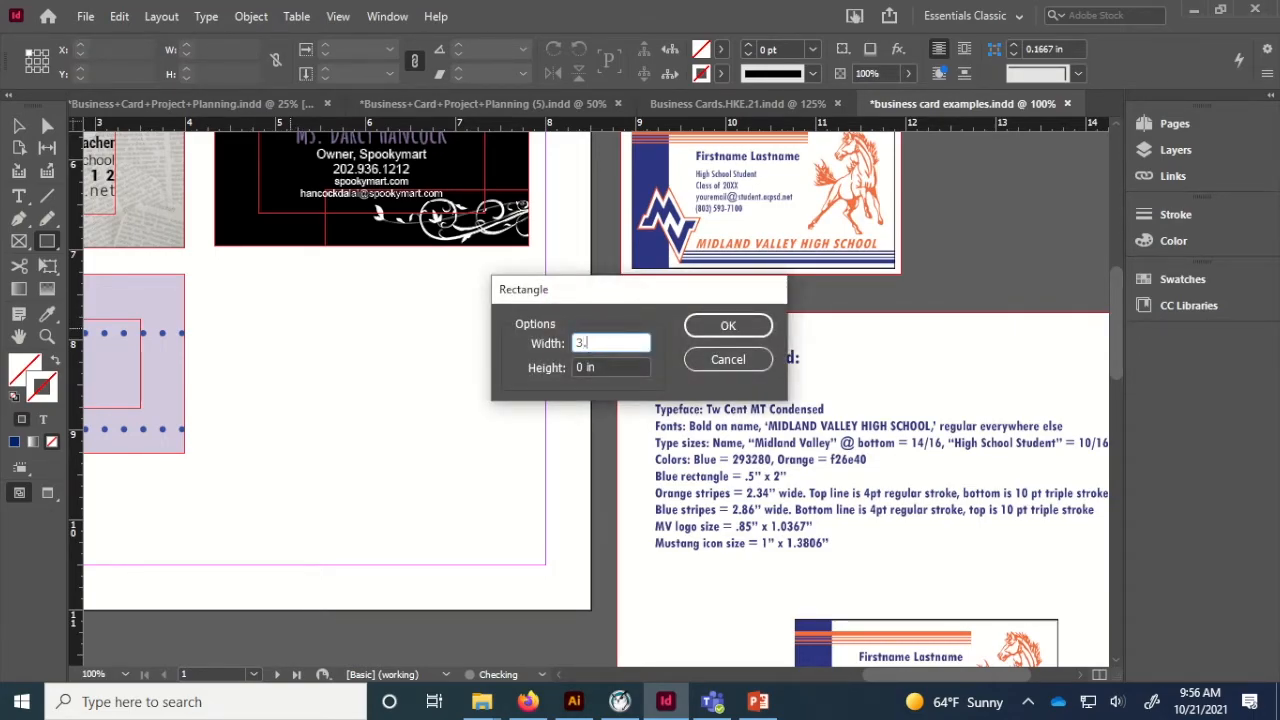
key(Tab)
text(2 )
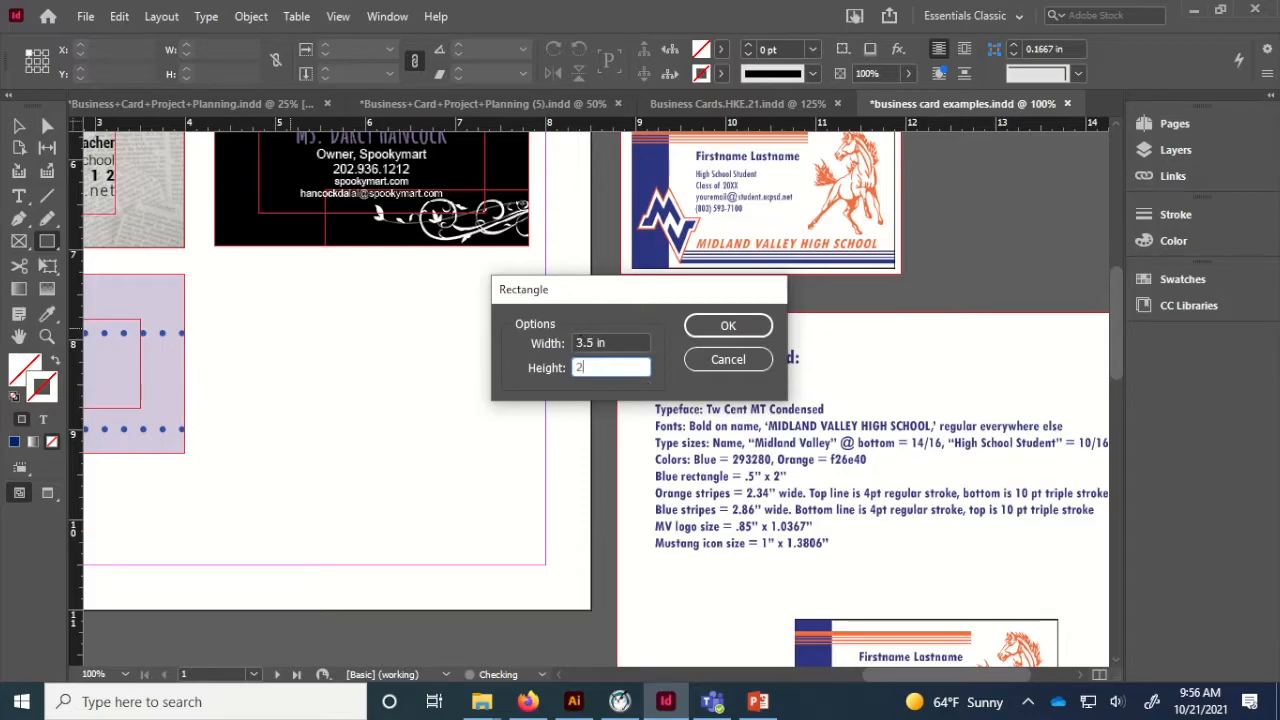
text(in)
key(Return)
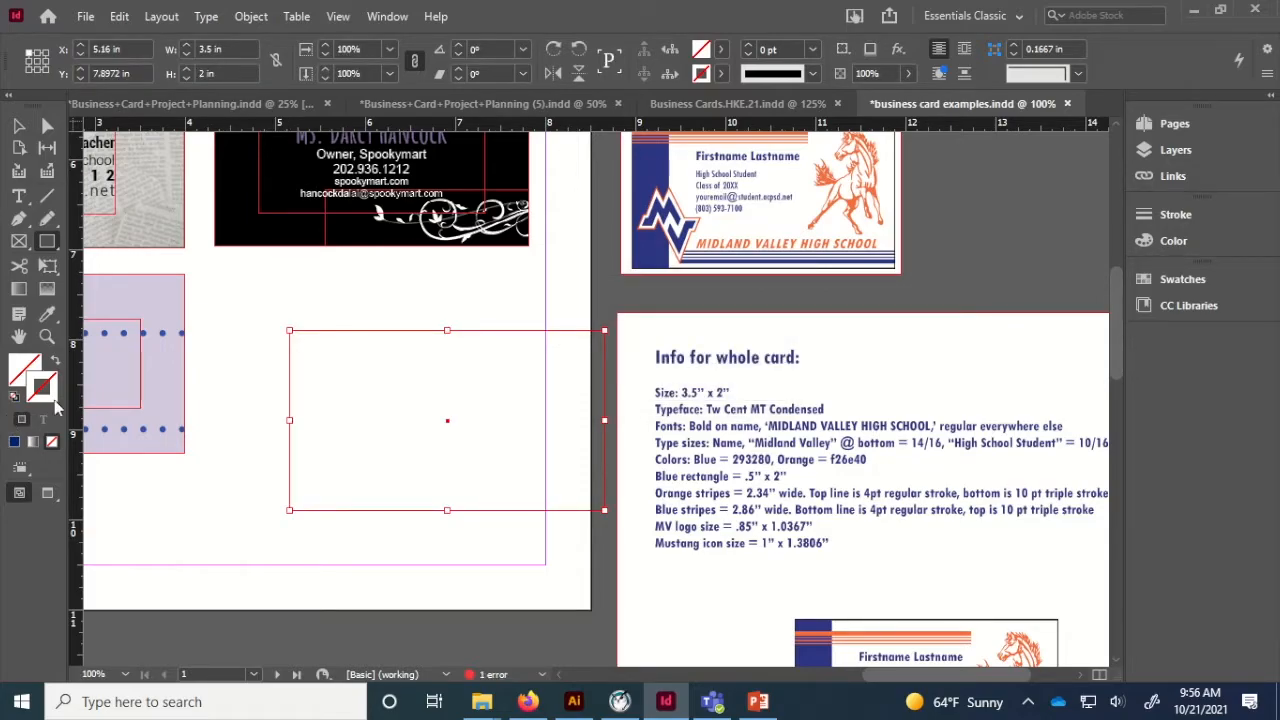
click(1160, 249)
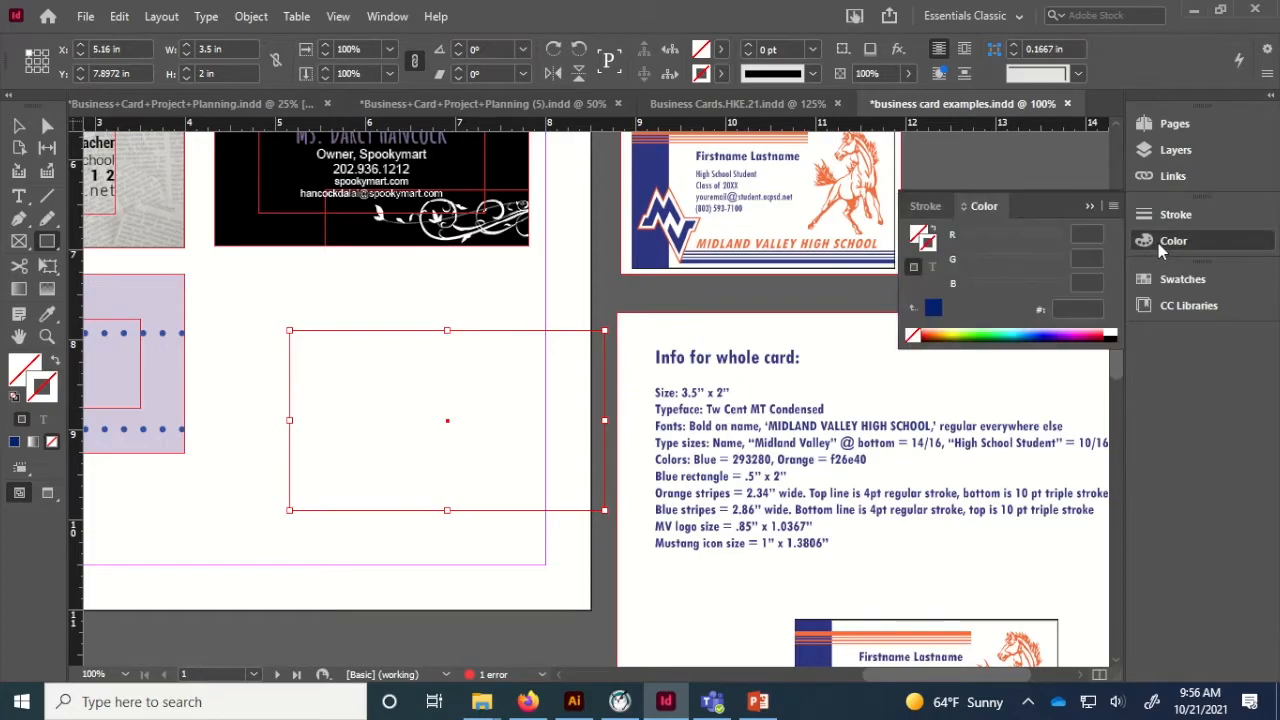
click(1113, 335)
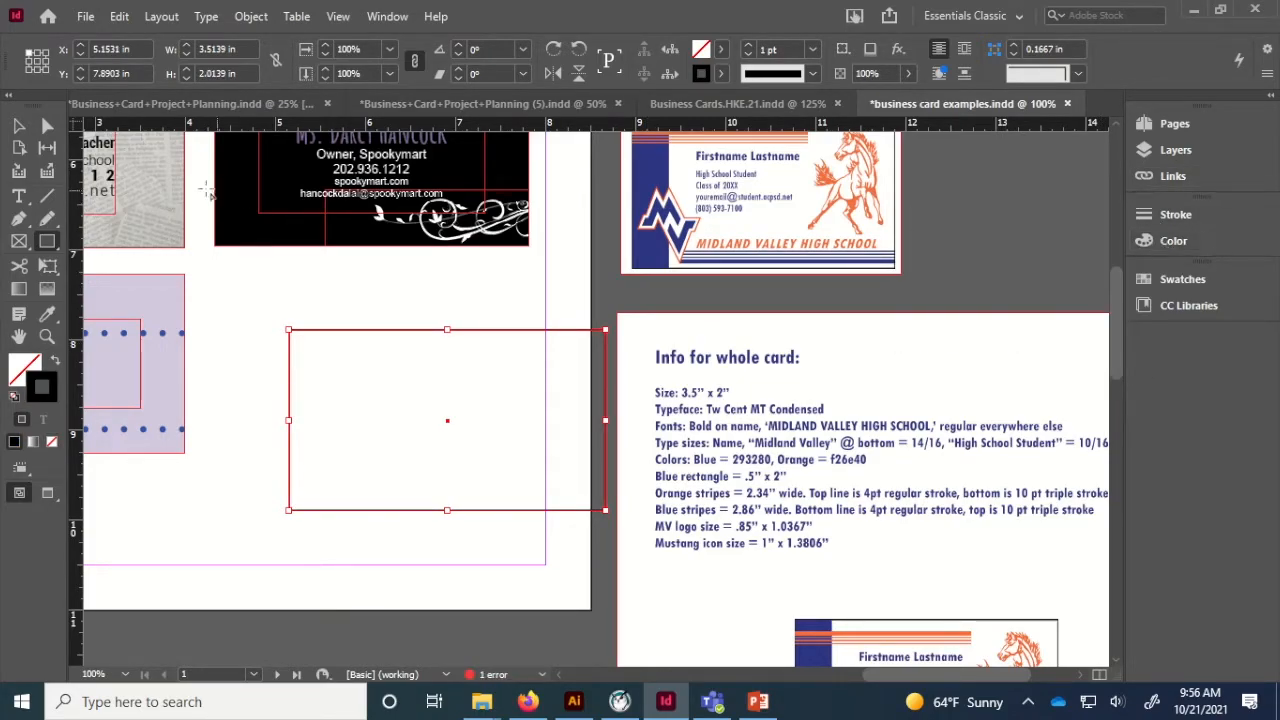
Move the new card frame below the black sample card.
click(18, 125)
drag(320, 334, 250, 283)
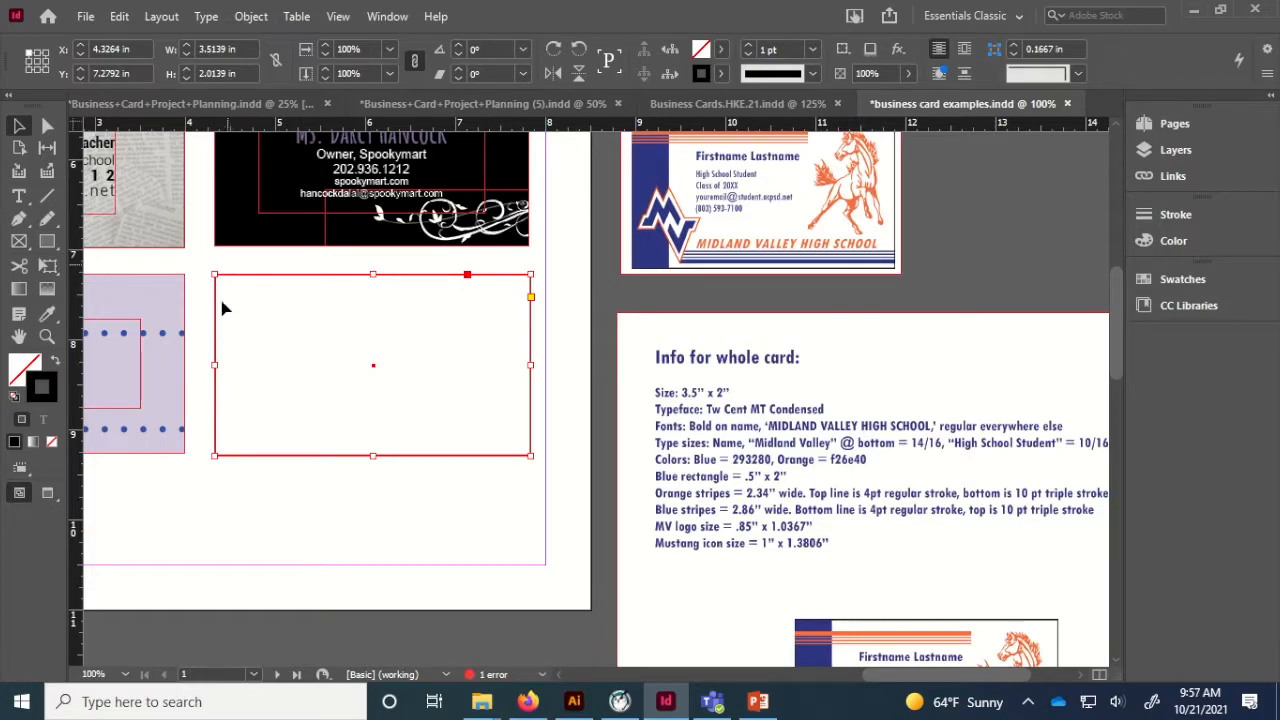
click(322, 487)
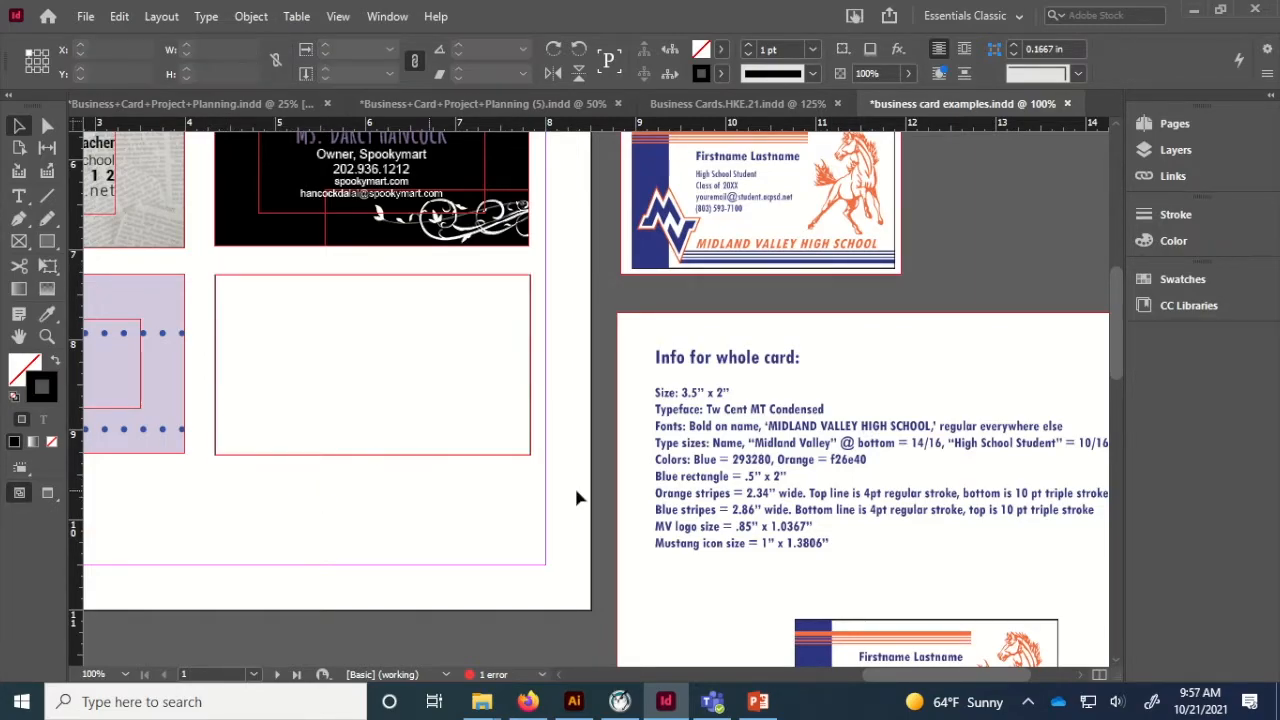
scroll(848, 480, up, 1)
scroll(848, 485, down, 2)
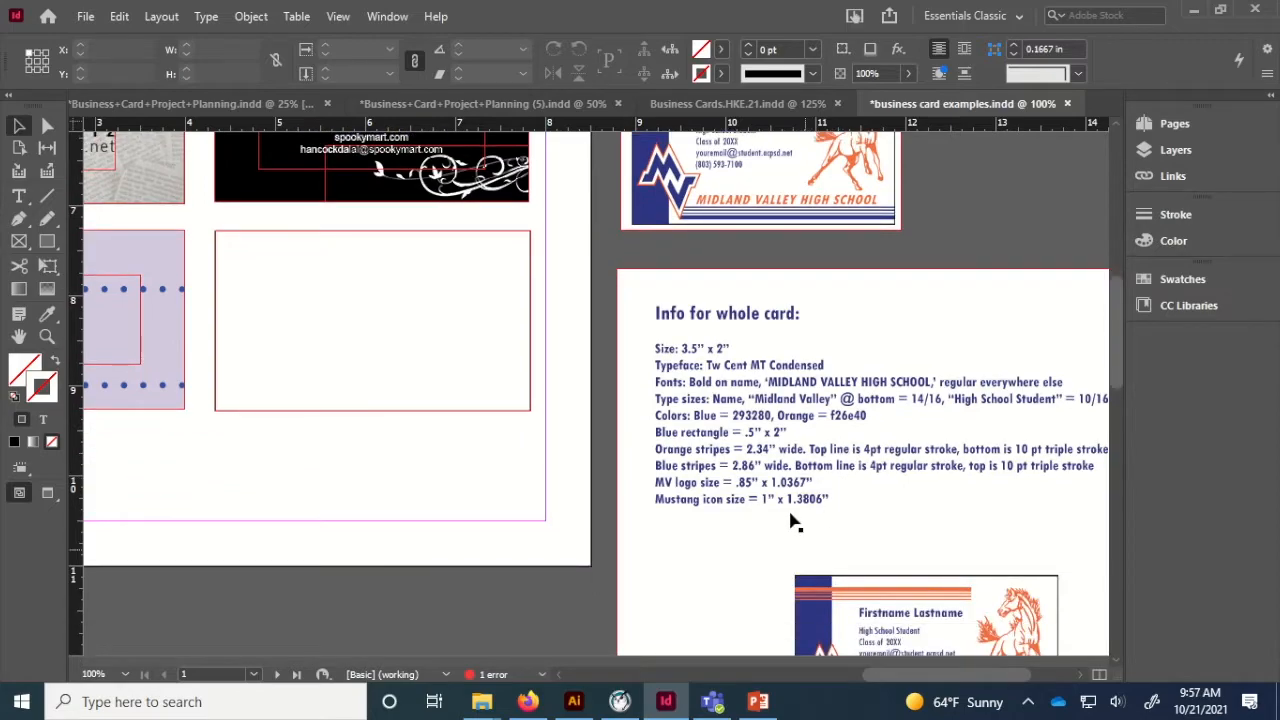
scroll(766, 351, up, 2)
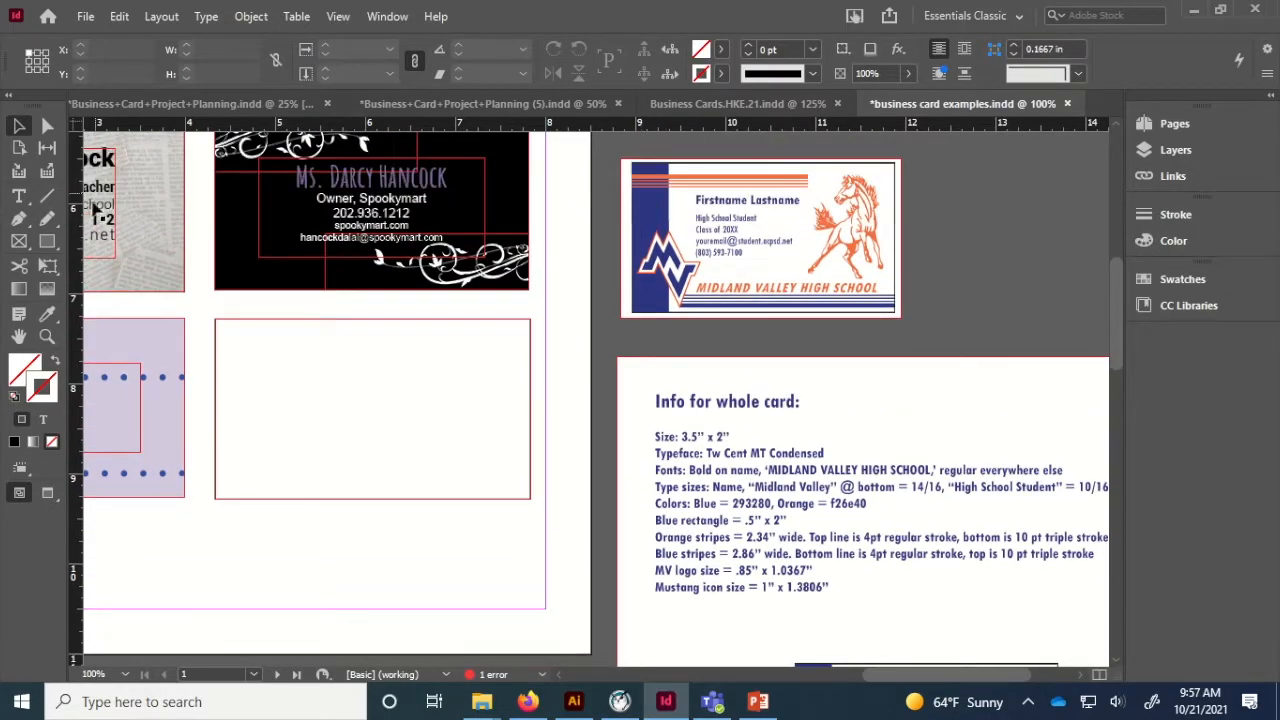
click(47, 241)
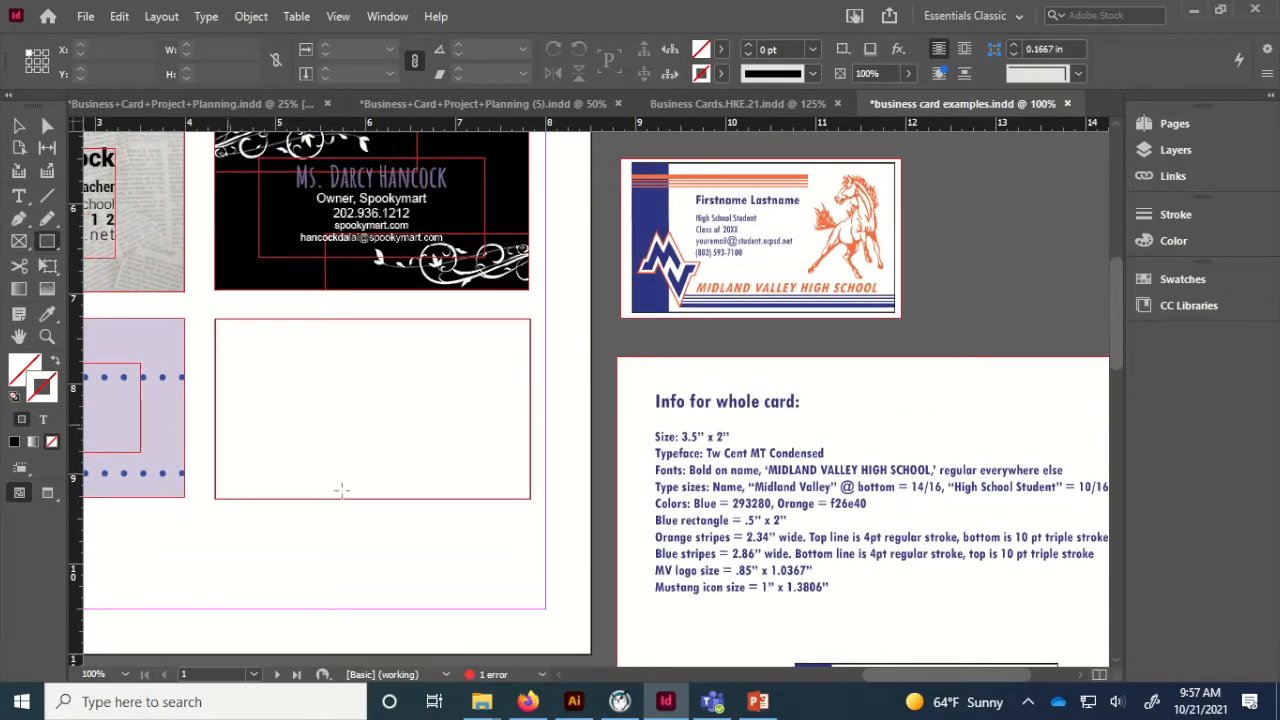
Create a 0.5 × 2 in rectangle and move it to the card's left edge.
click(346, 568)
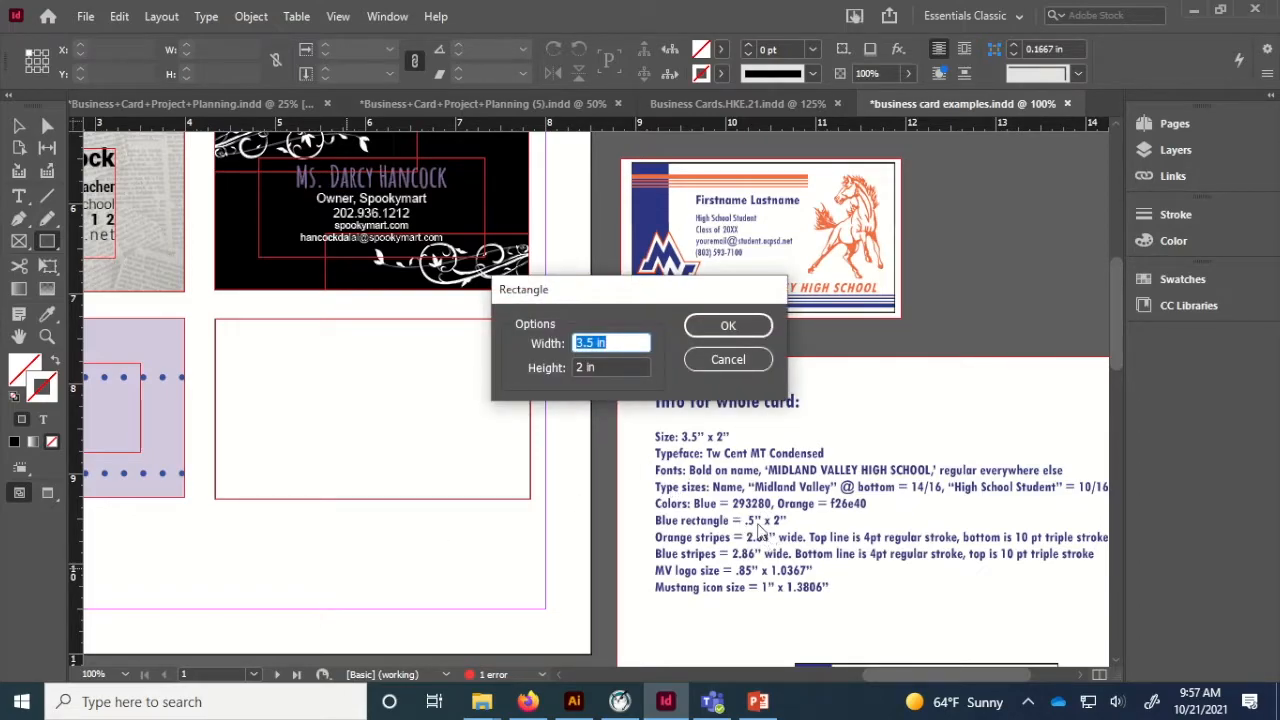
text(.5 in)
key(Tab)
key(Return)
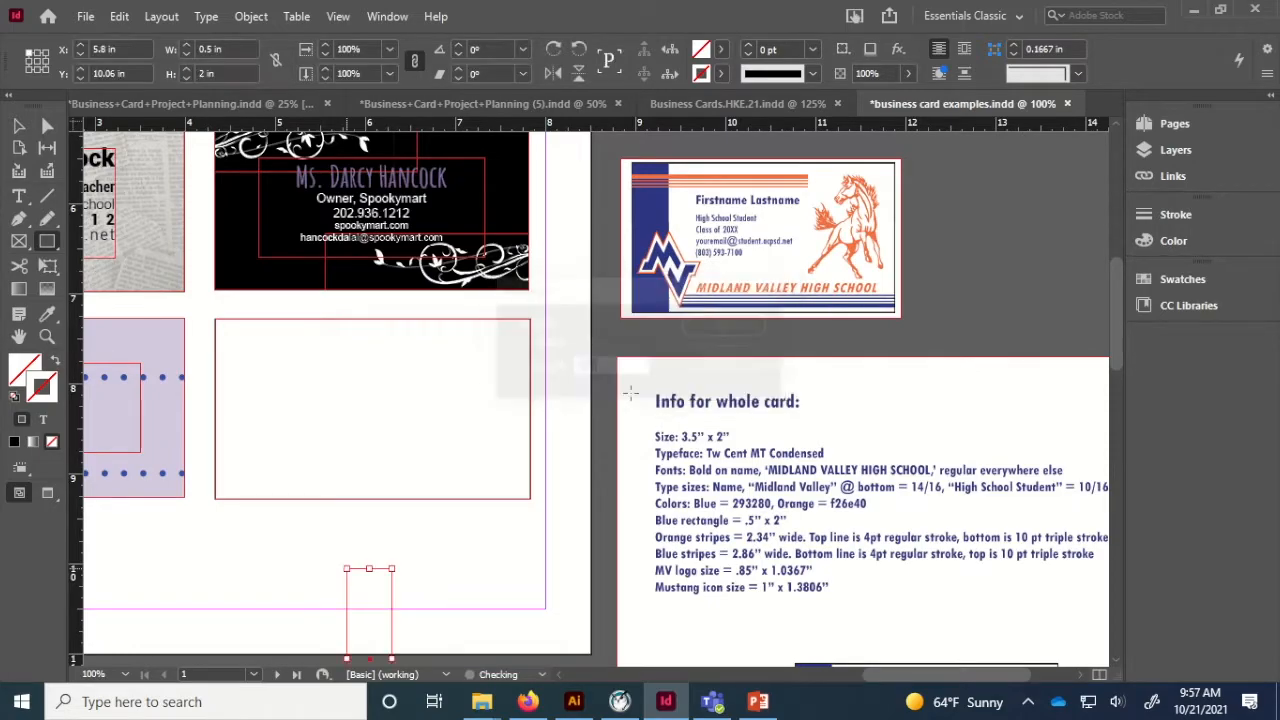
click(18, 125)
click(19, 127)
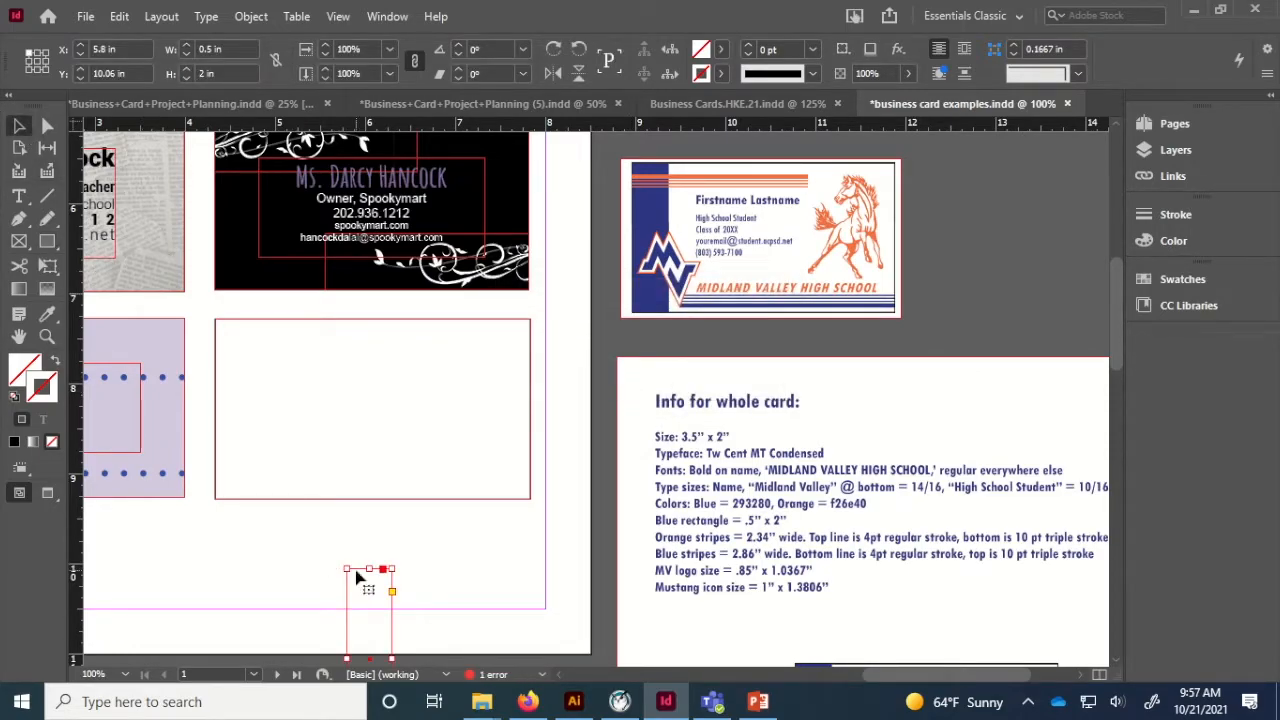
drag(360, 578, 230, 330)
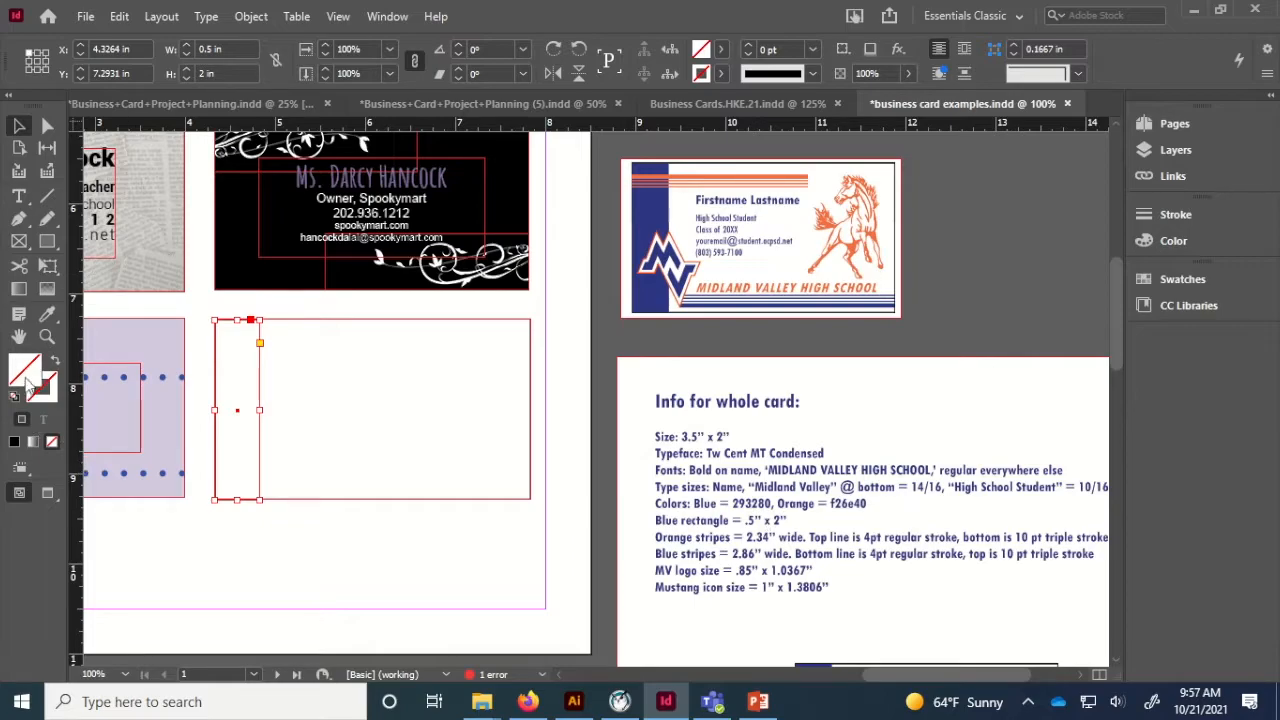
Fill the bar with blue hex 293280.
double_click(28, 383)
double_click(718, 484)
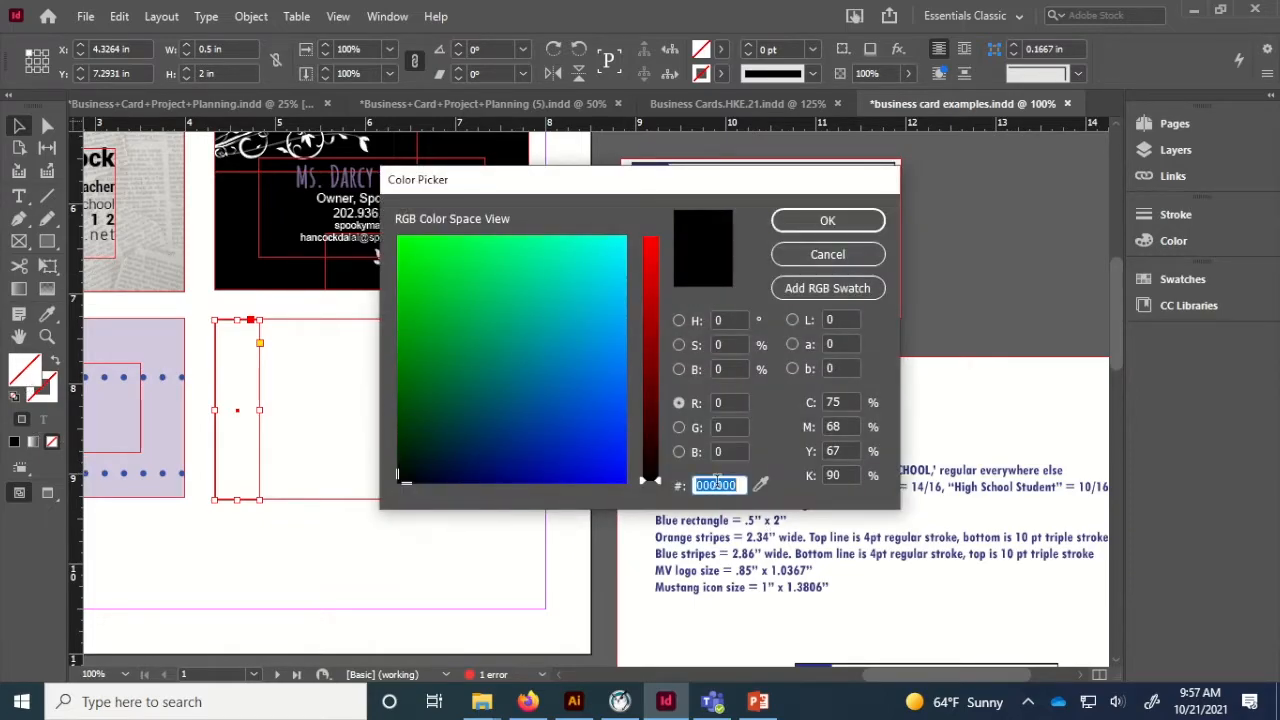
text(293280)
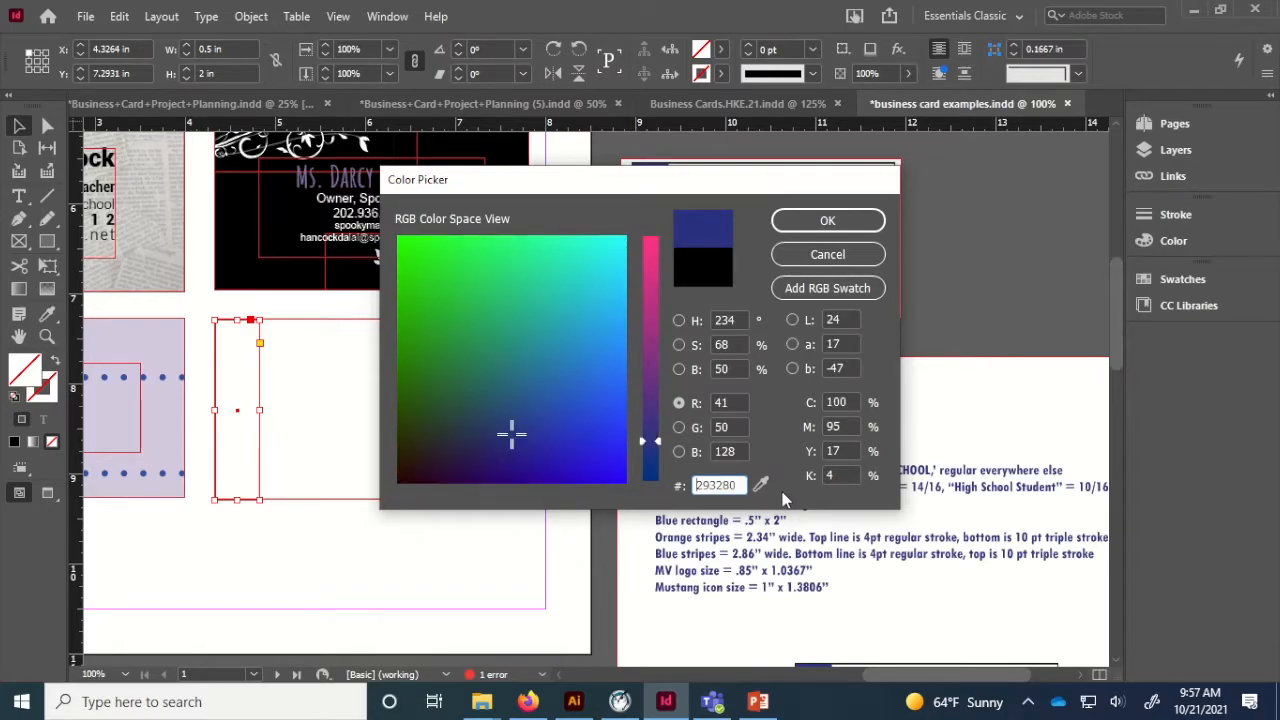
click(817, 228)
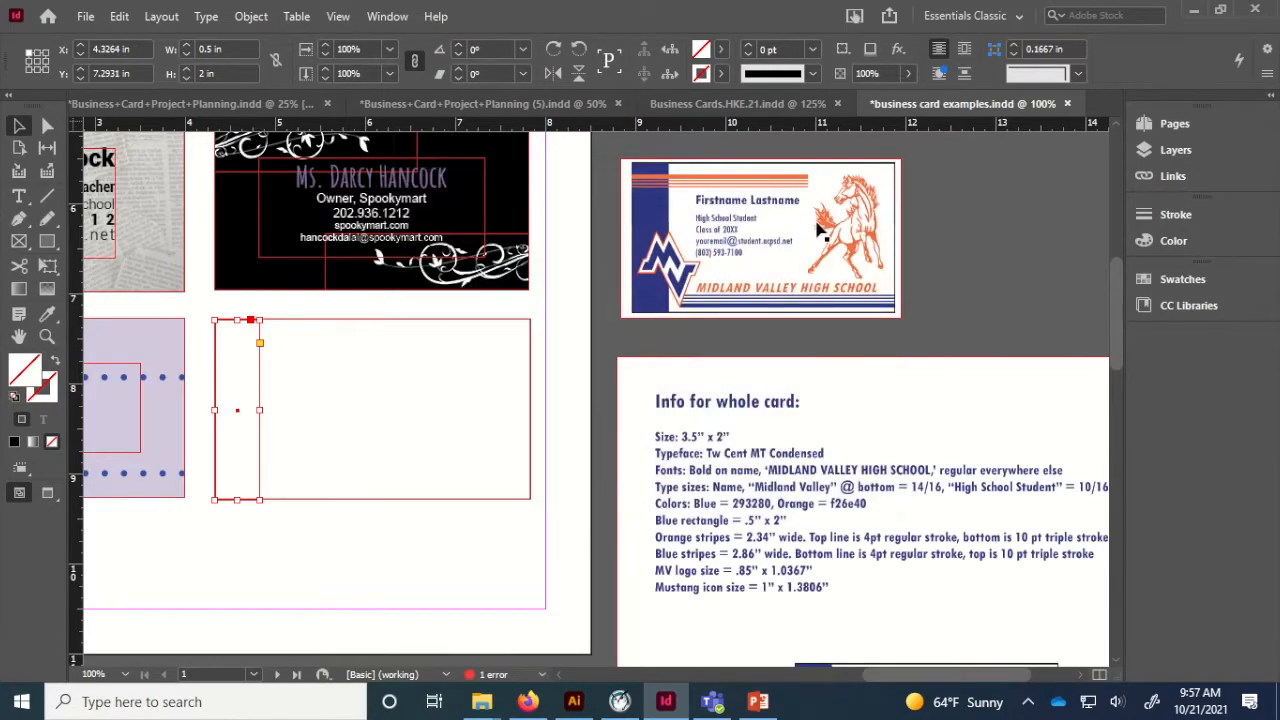
click(344, 548)
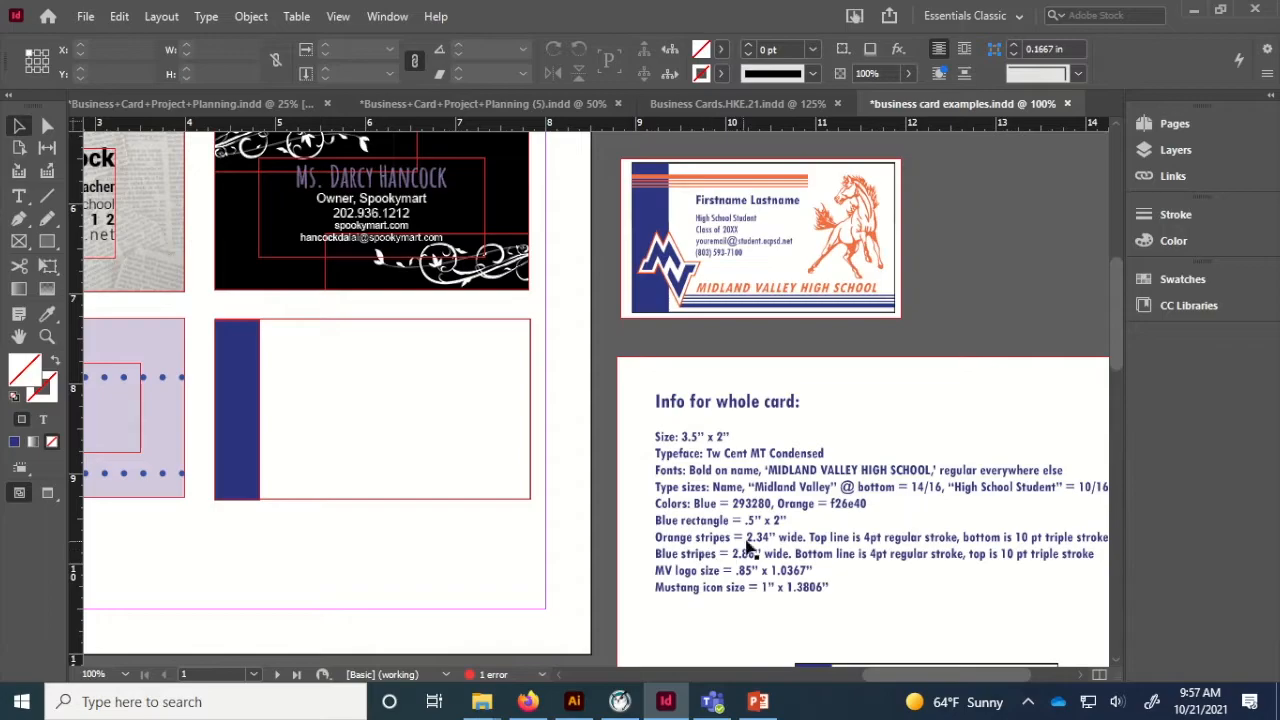
click(47, 200)
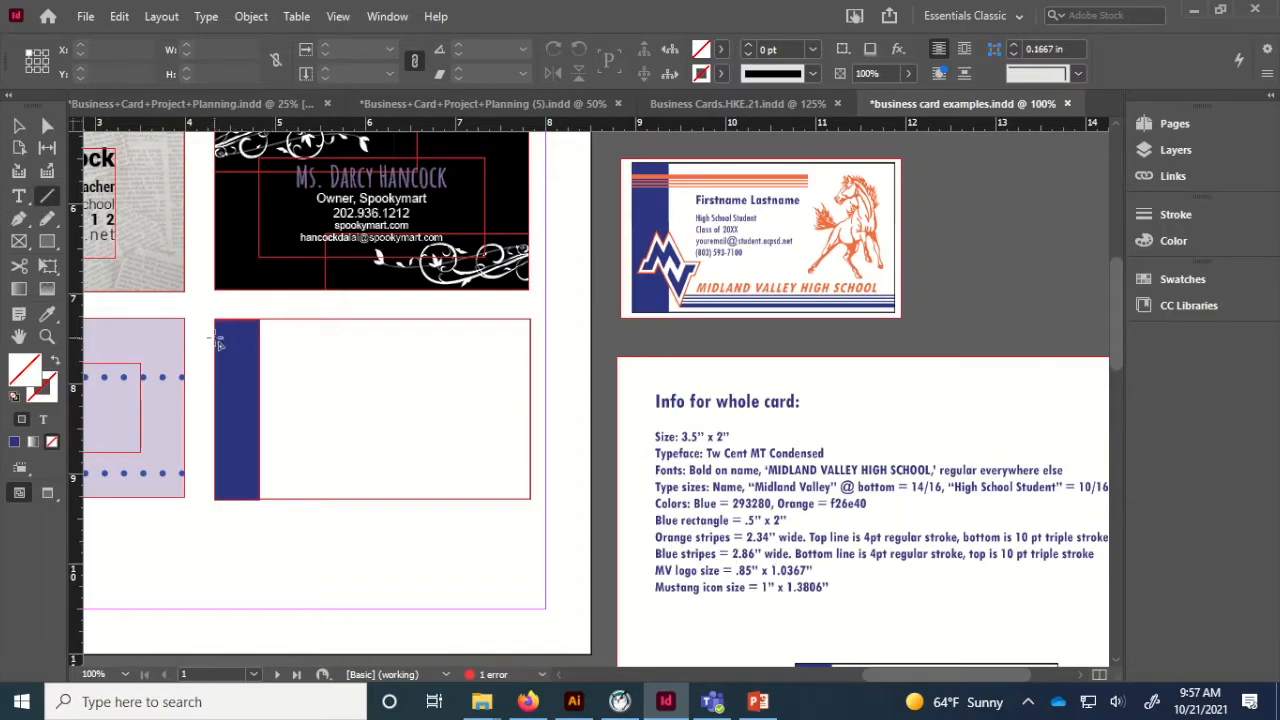
Draw a horizontal line near the card's top, 2.34 in long.
drag(215, 338, 375, 364)
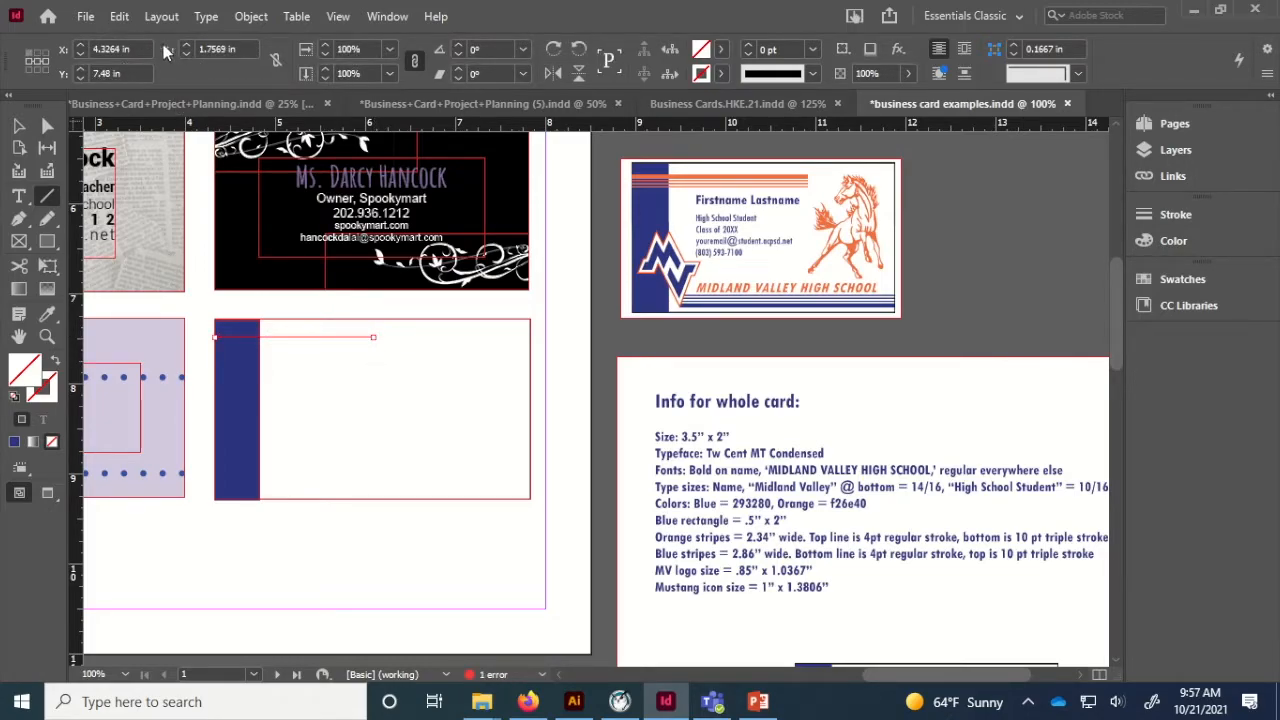
triple_click(232, 49)
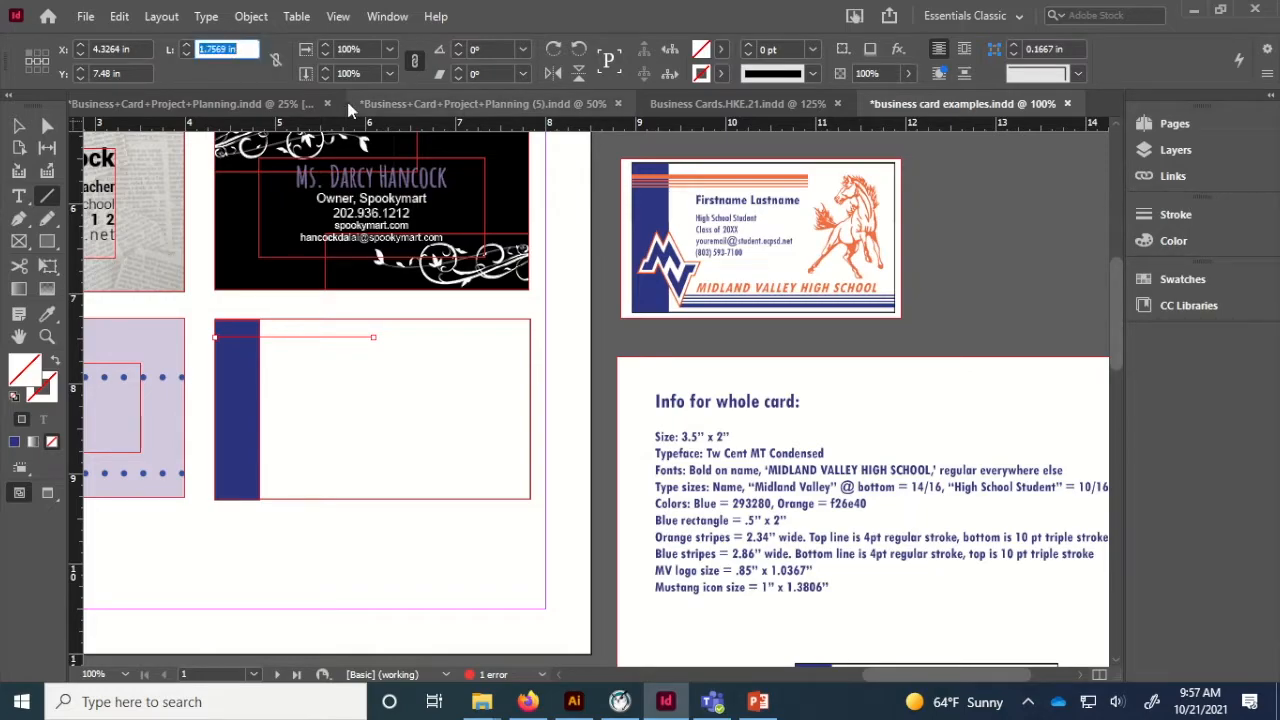
text(2.34)
key(Return)
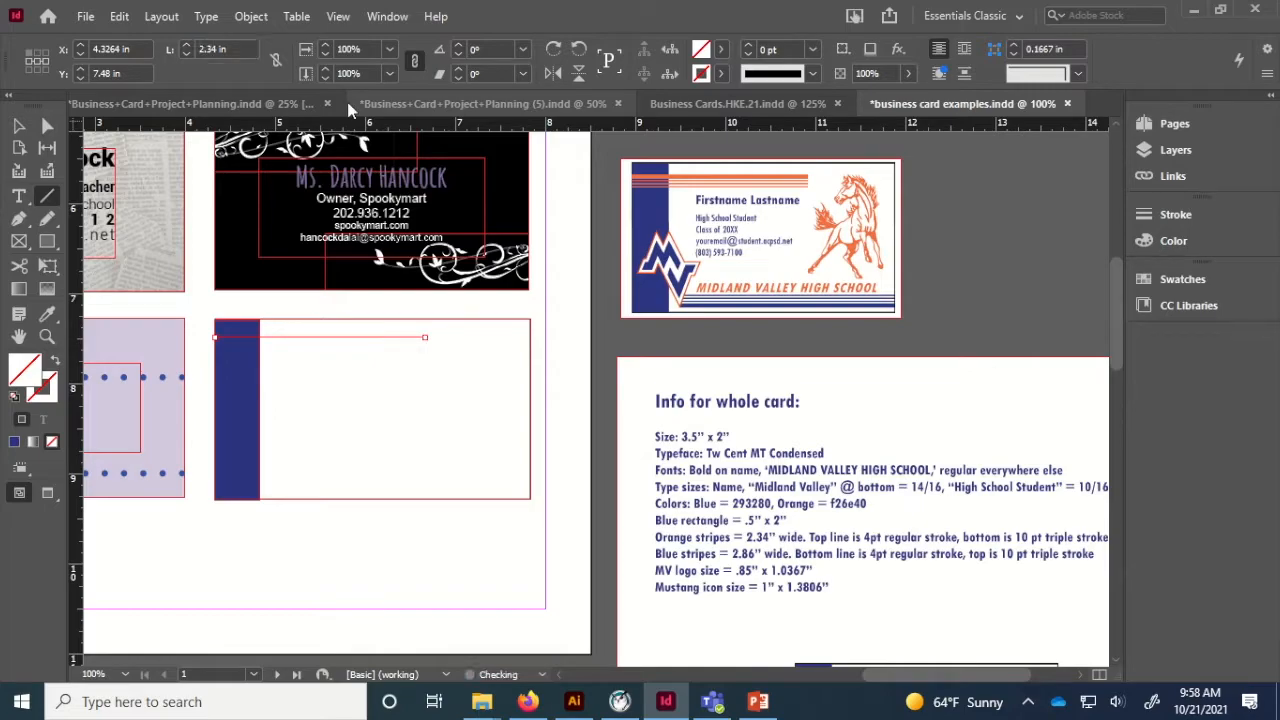
Give the line an orange stroke, hex f26340.
double_click(43, 388)
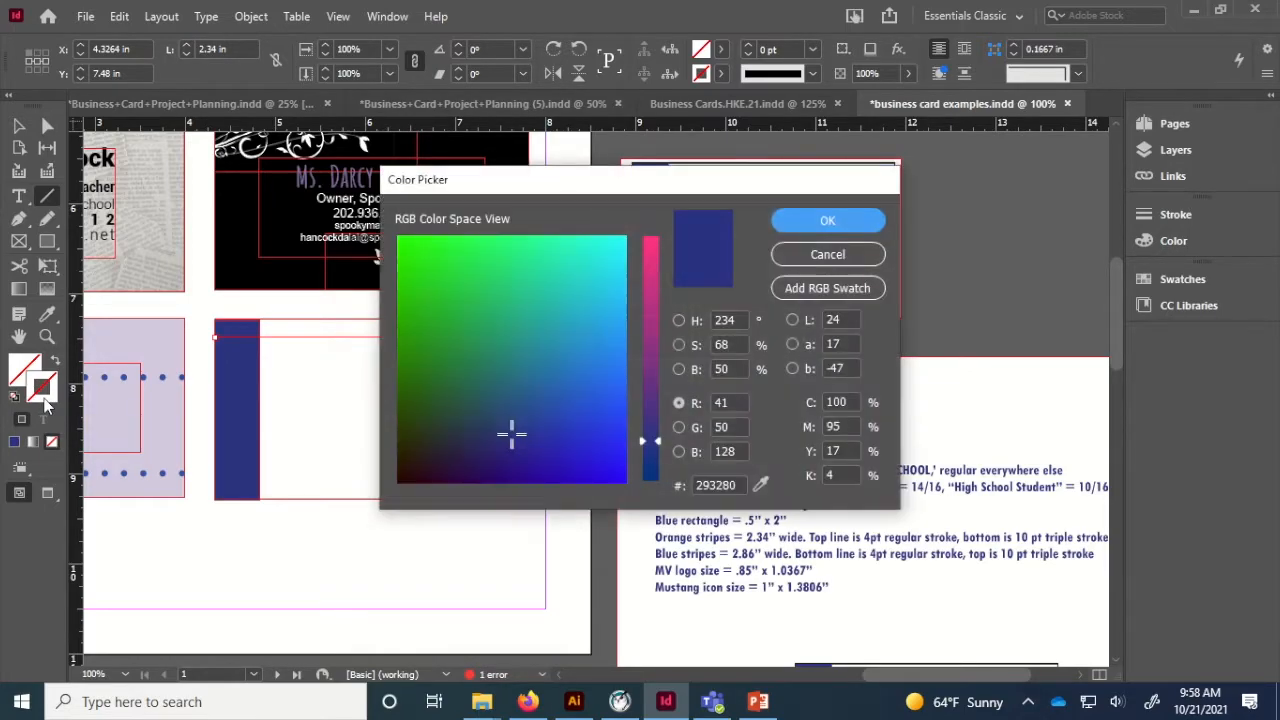
drag(595, 177, 300, 225)
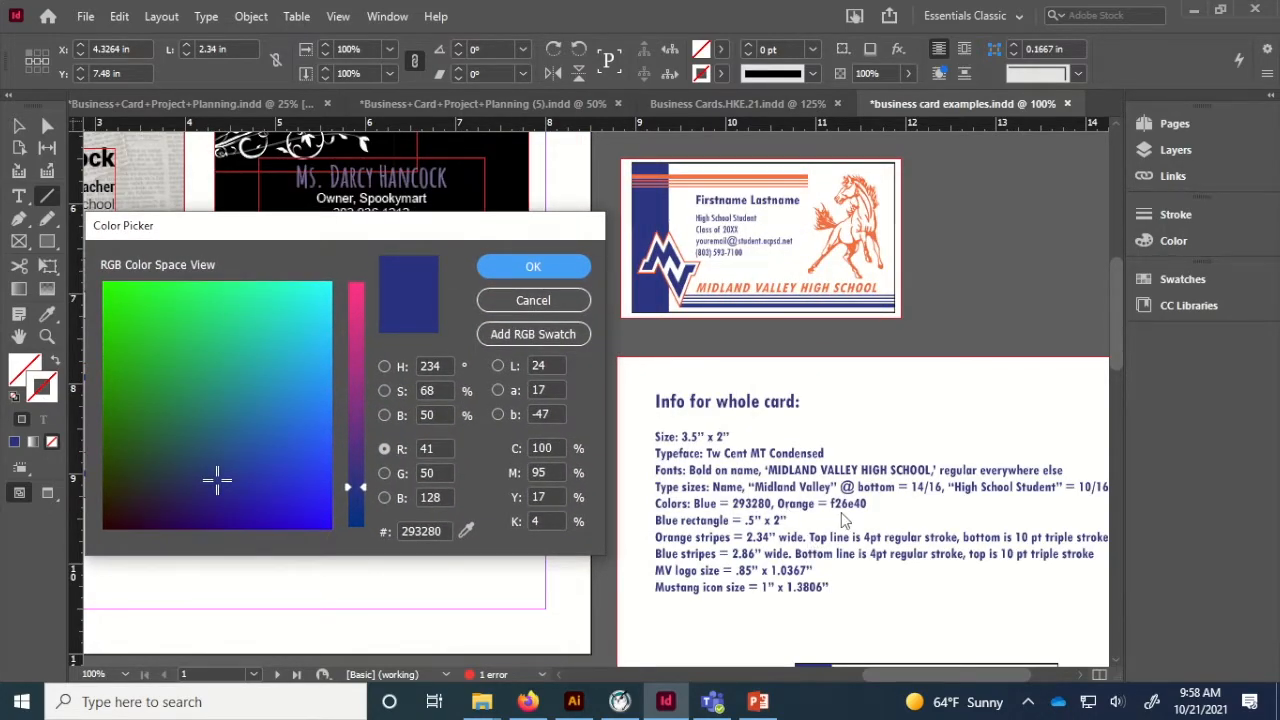
double_click(421, 531)
text(f26340)
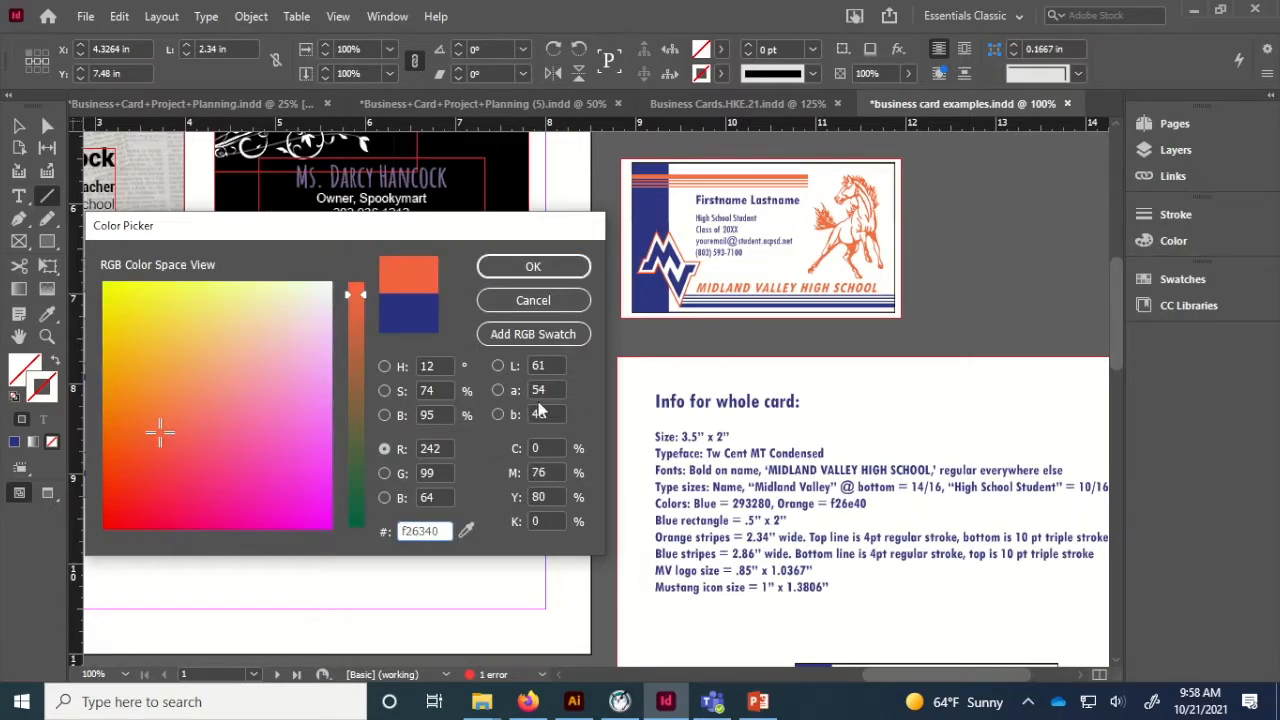
click(548, 271)
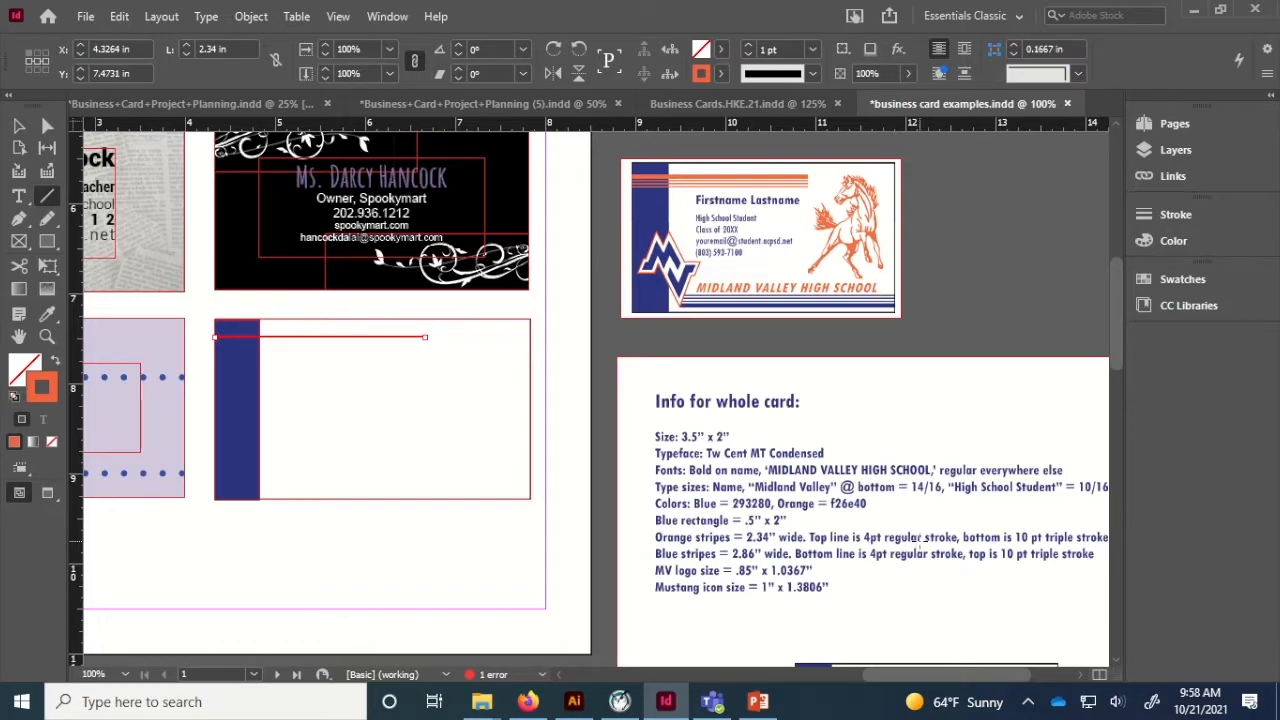
Raise the line's stroke weight to 4 pt.
click(1155, 218)
click(979, 231)
click(979, 230)
click(979, 228)
click(17, 128)
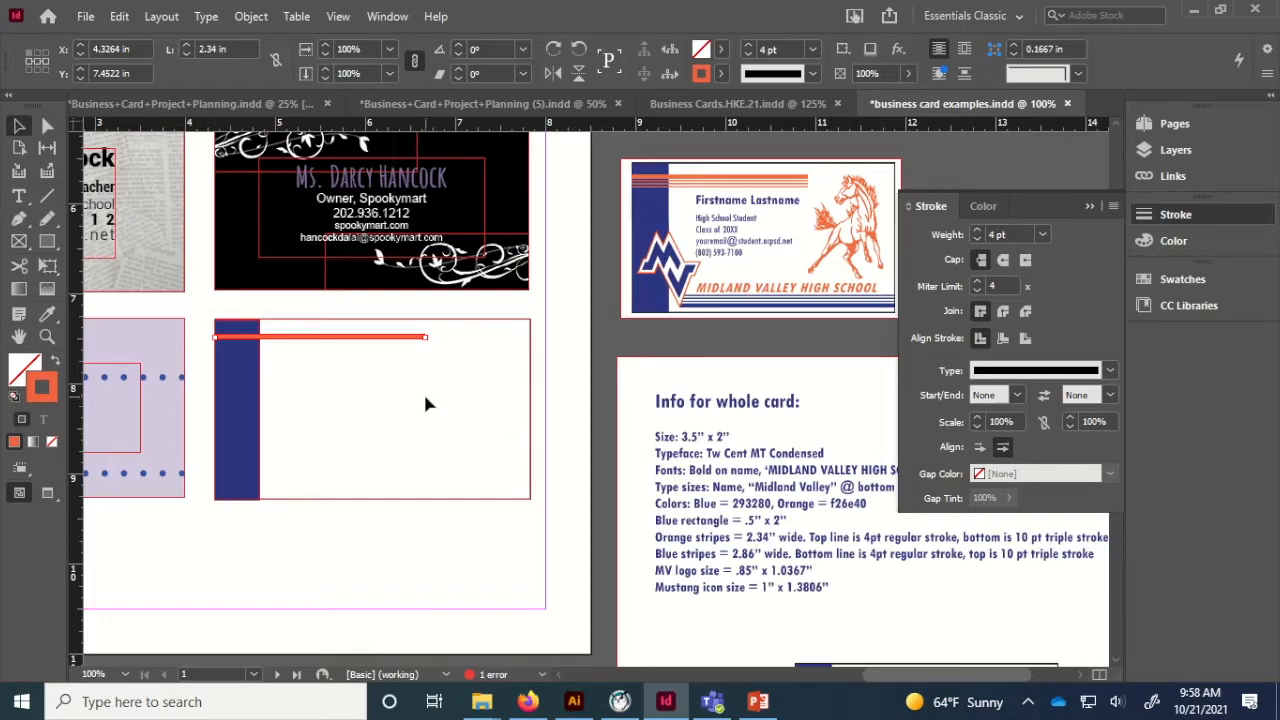
key(ctrl+v)
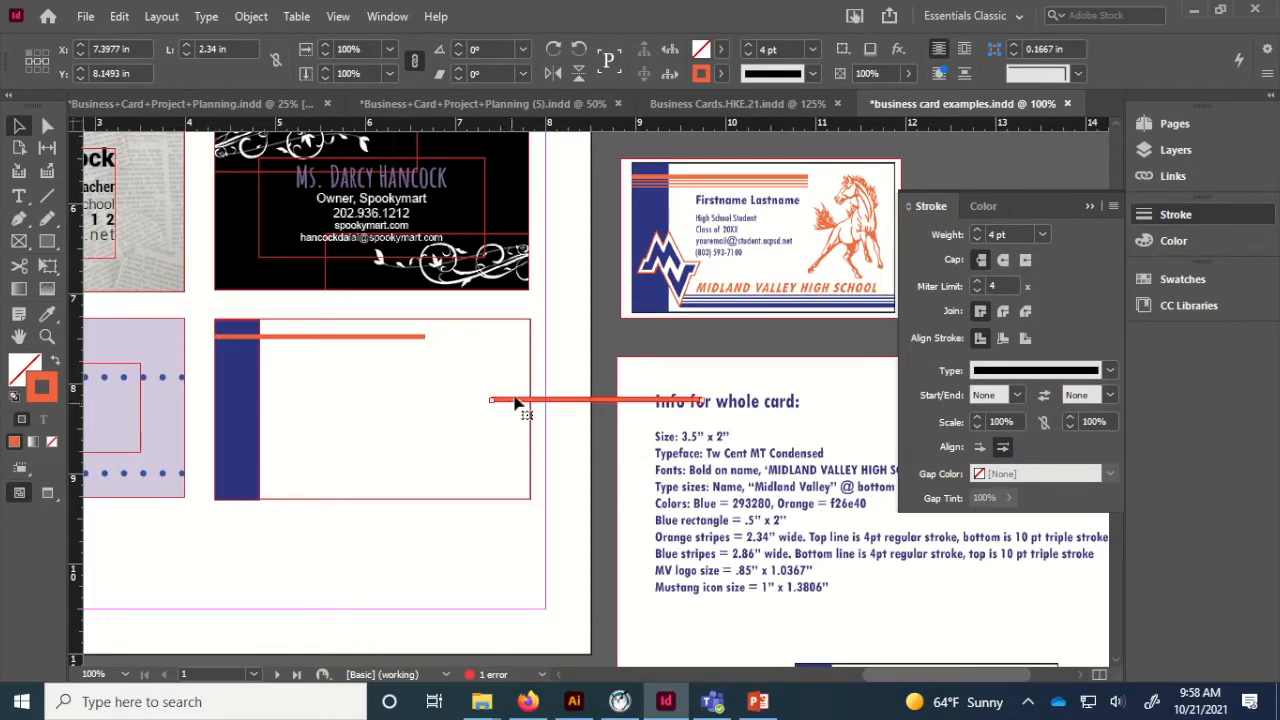
drag(515, 403, 238, 358)
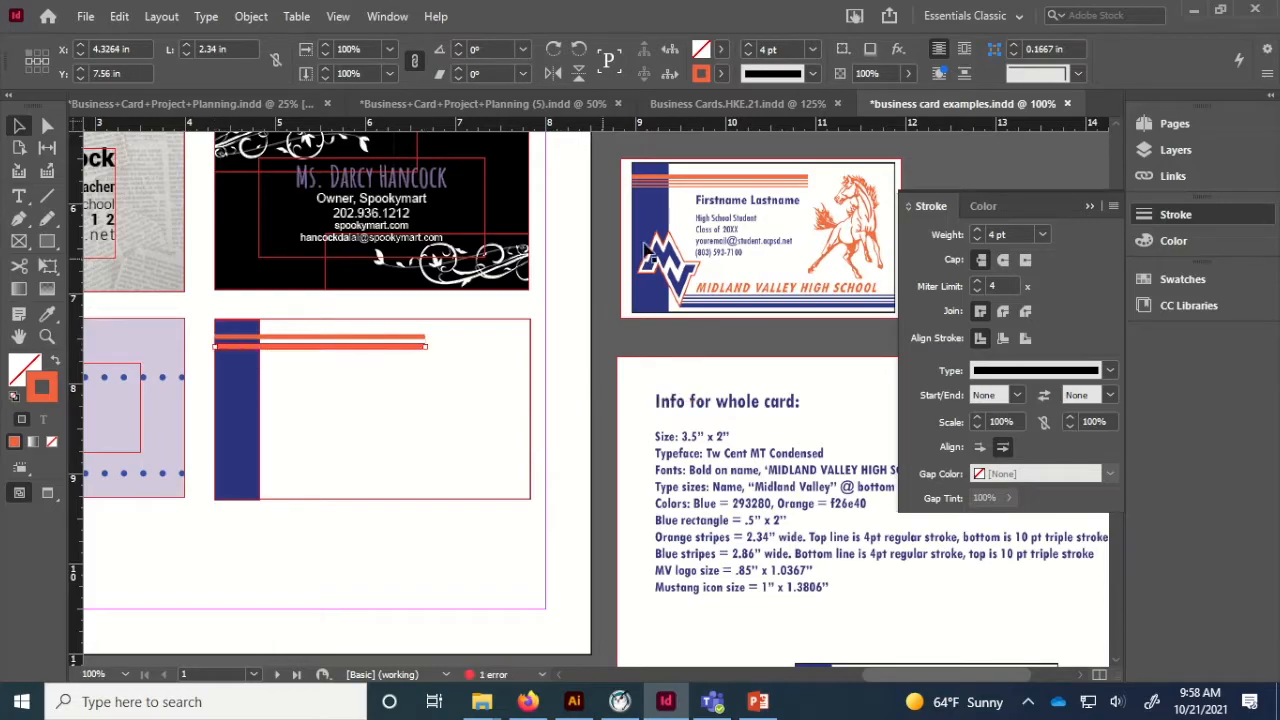
click(977, 231)
click(977, 231)
click(977, 231)
click(977, 231)
click(977, 231)
click(1047, 370)
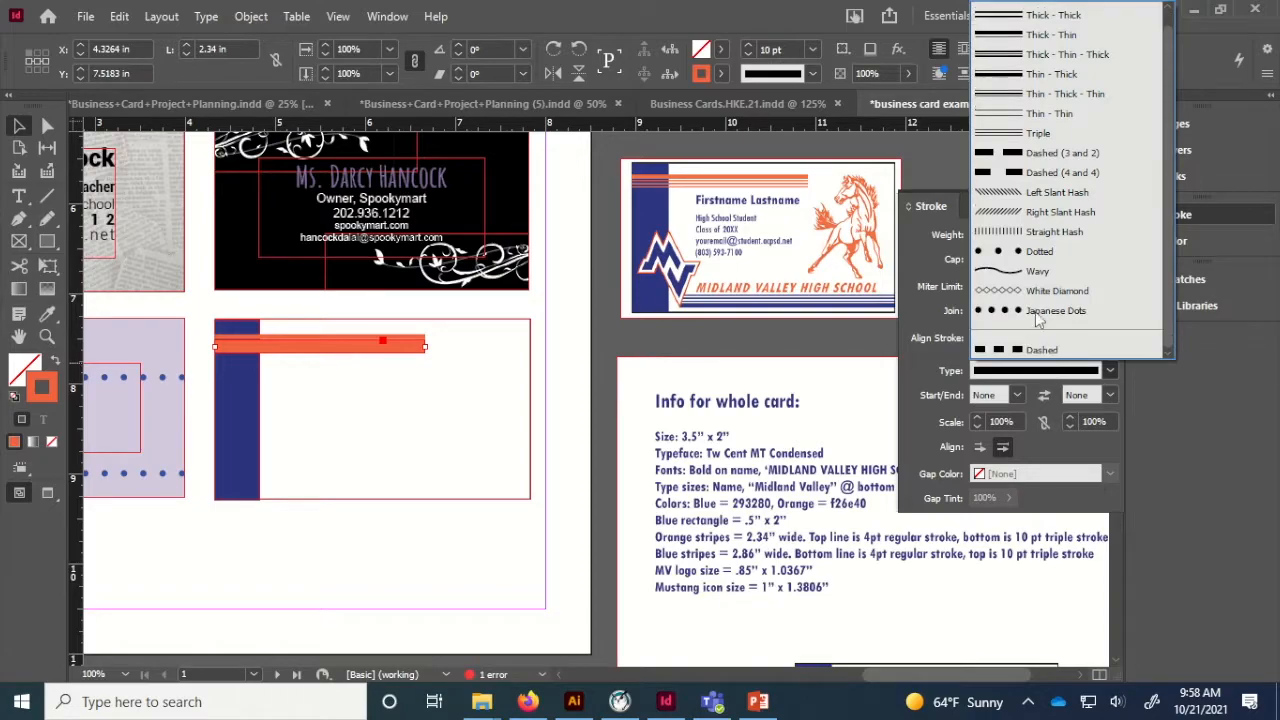
click(999, 130)
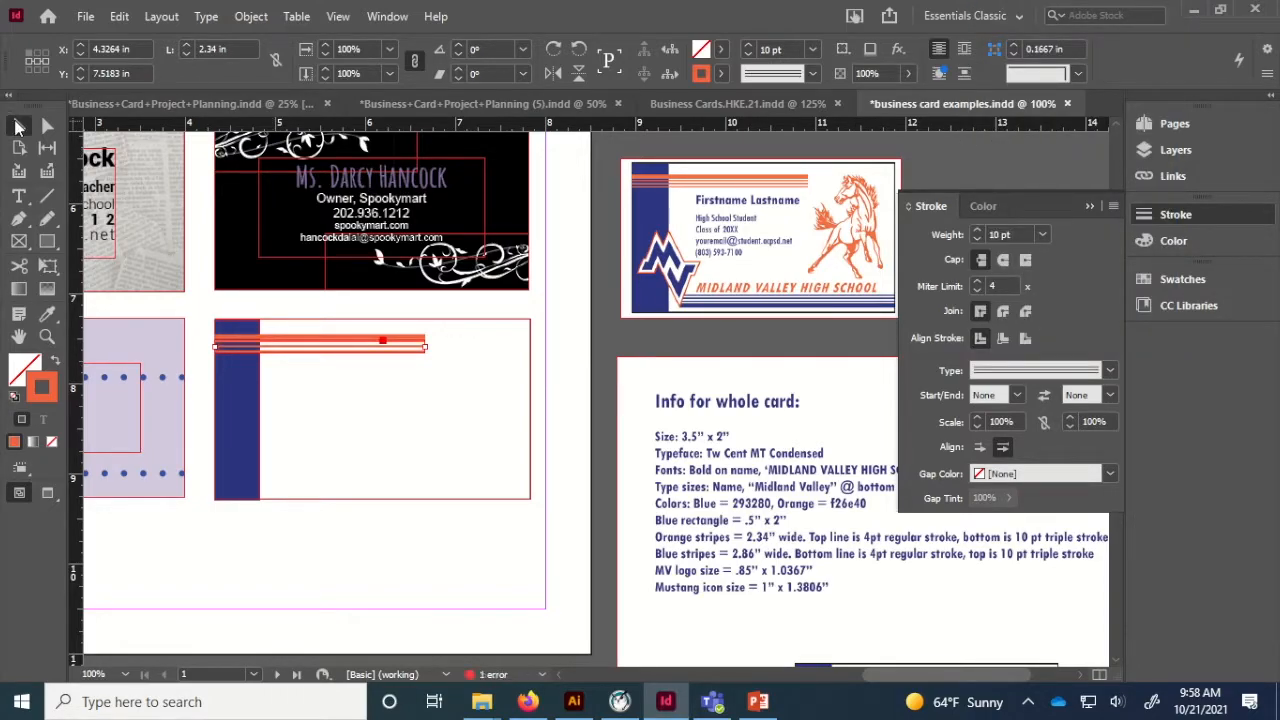
click(392, 579)
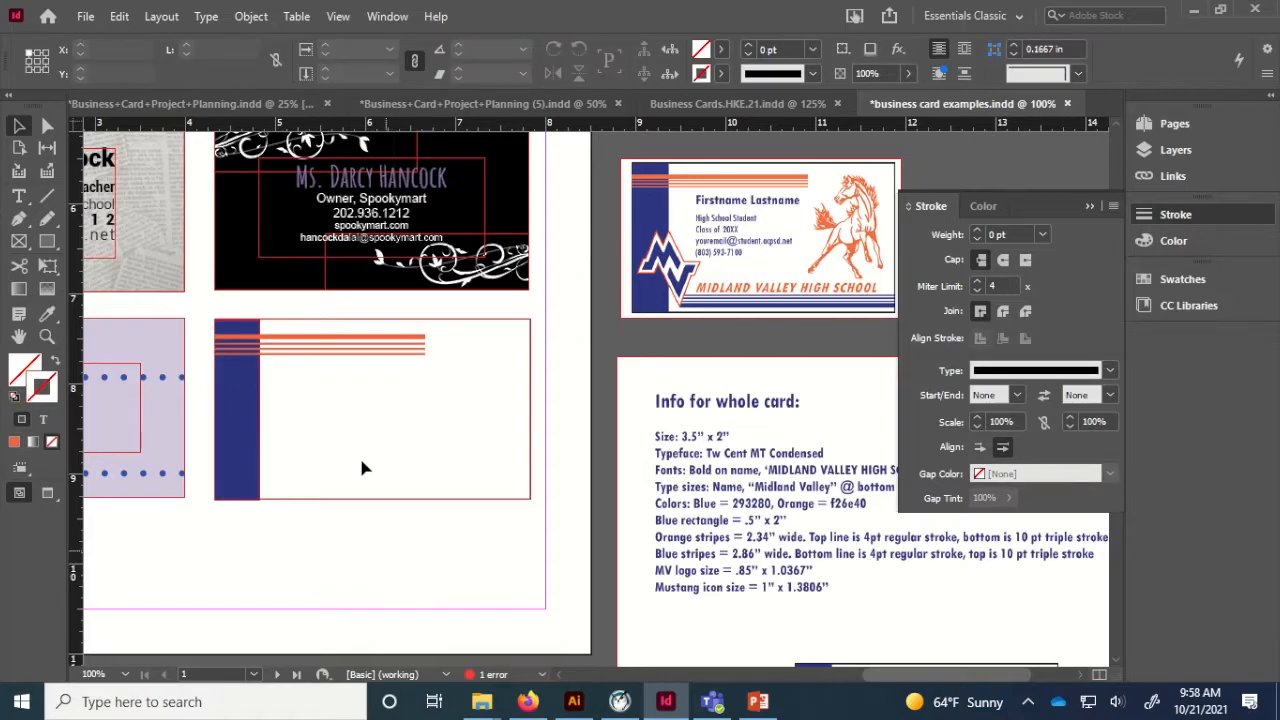
click(332, 354)
click(362, 520)
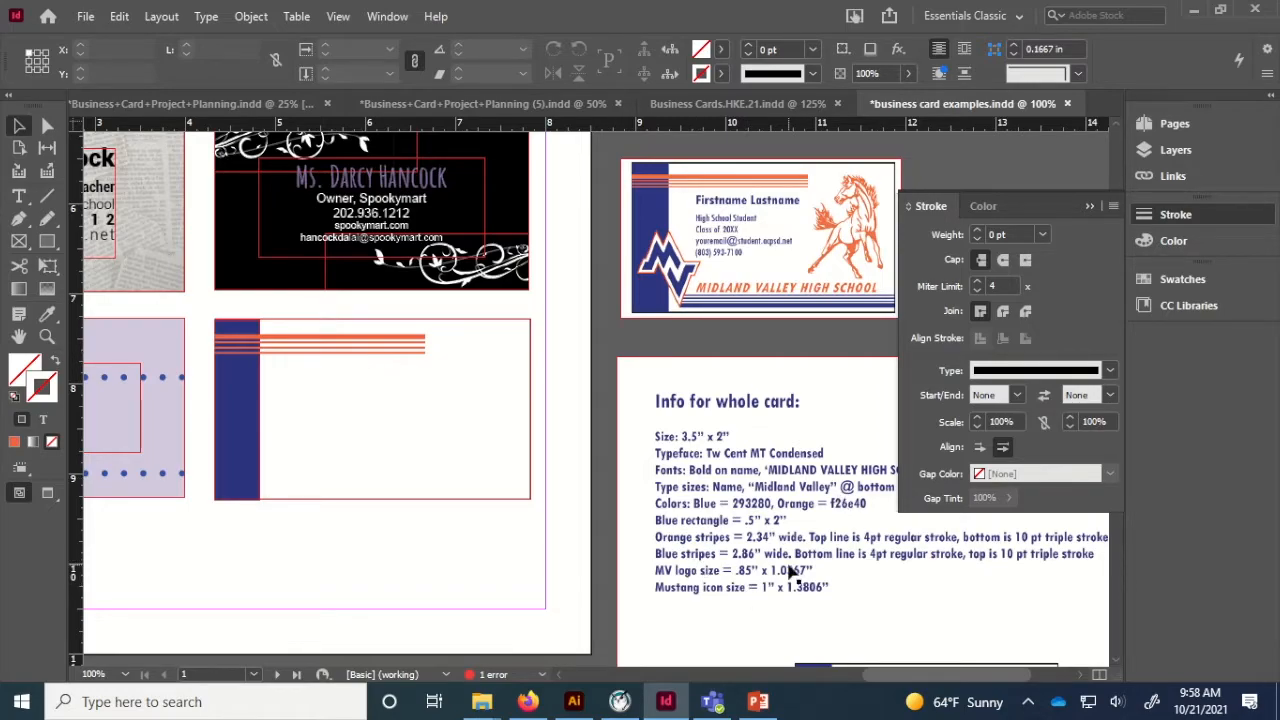
Duplicate both orange stripes, flip the copy, and move it to the card's bottom edge.
click(357, 352)
shift+click(340, 340)
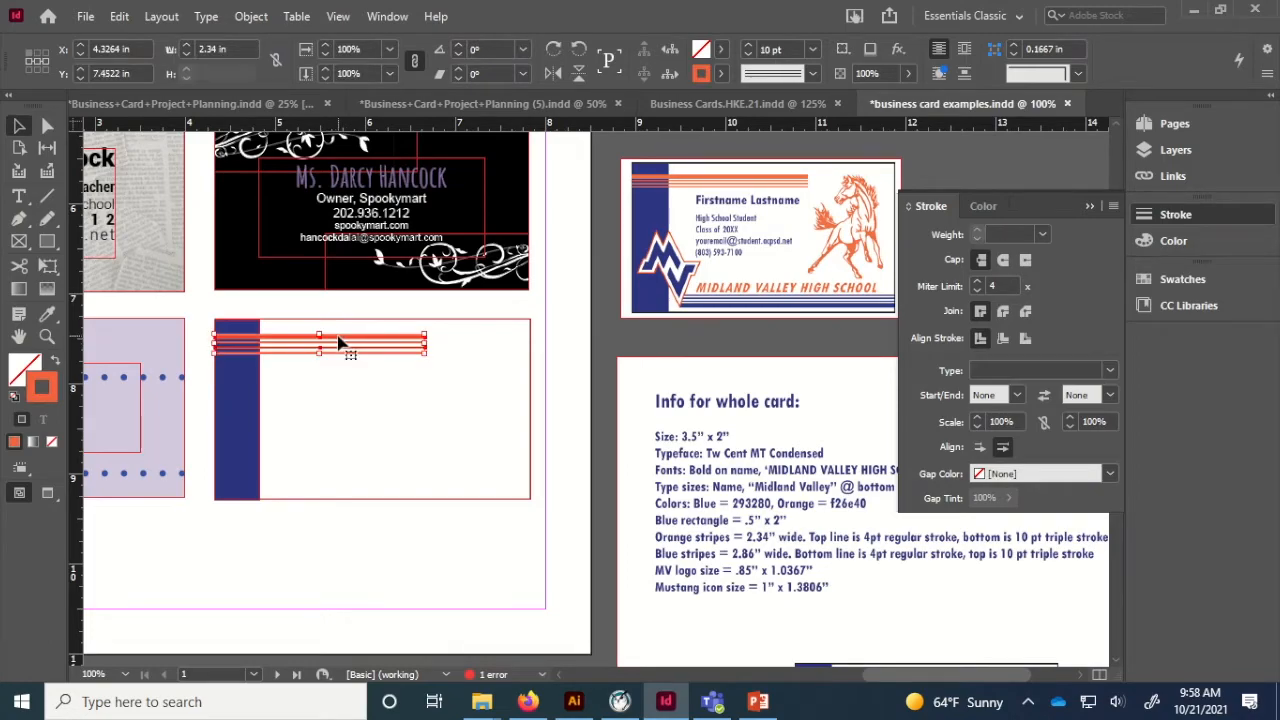
key(ctrl+c)
key(ctrl+v)
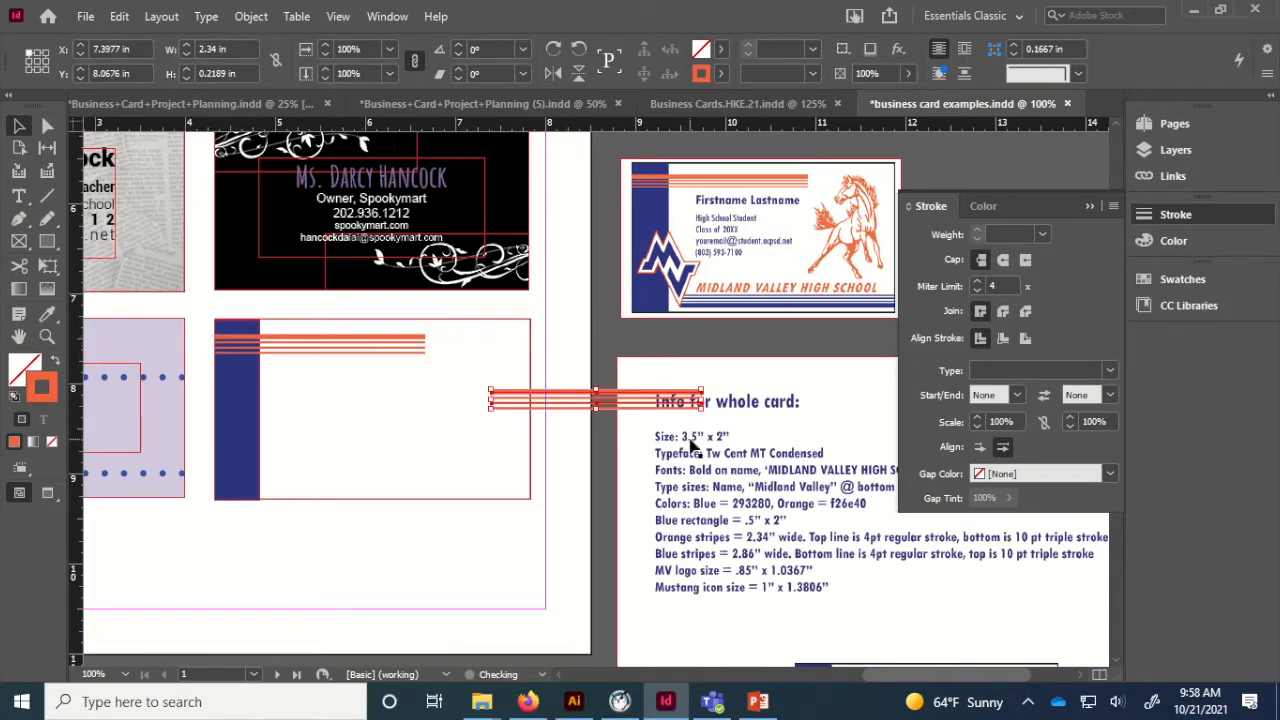
drag(705, 418, 432, 400)
drag(548, 412, 379, 494)
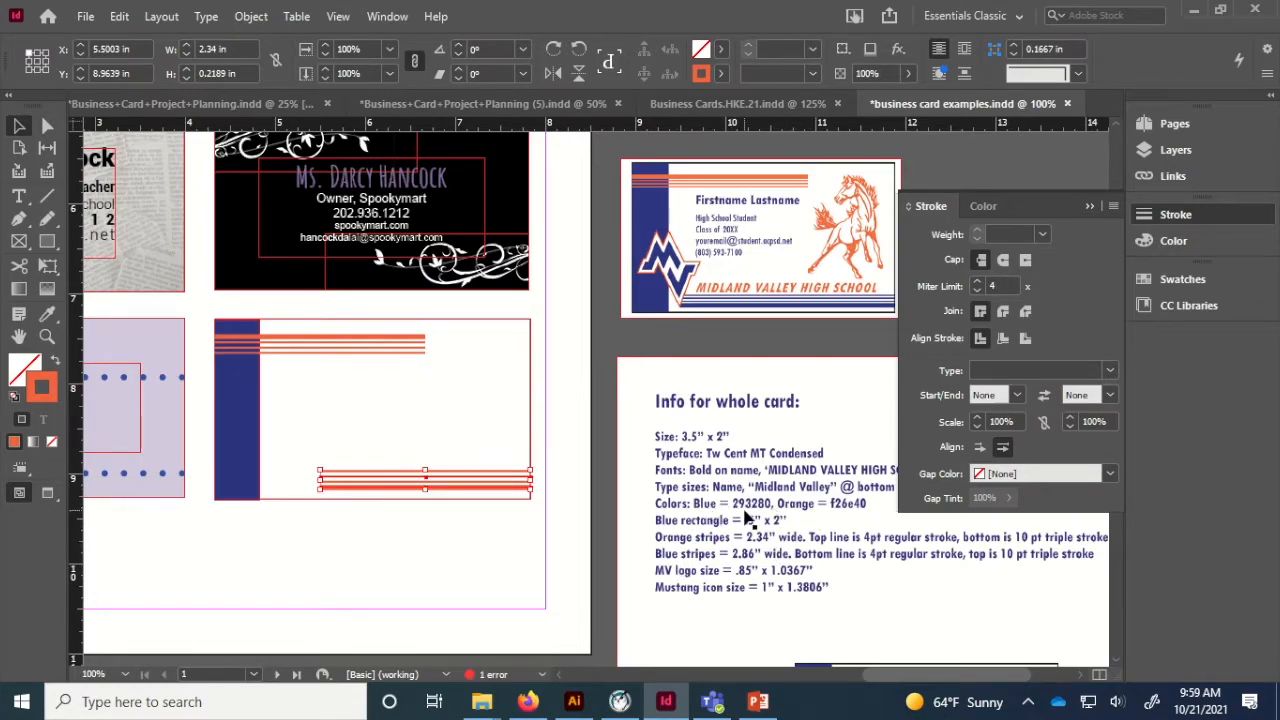
Change the copied stripes' stroke colour to blue 293280.
double_click(41, 387)
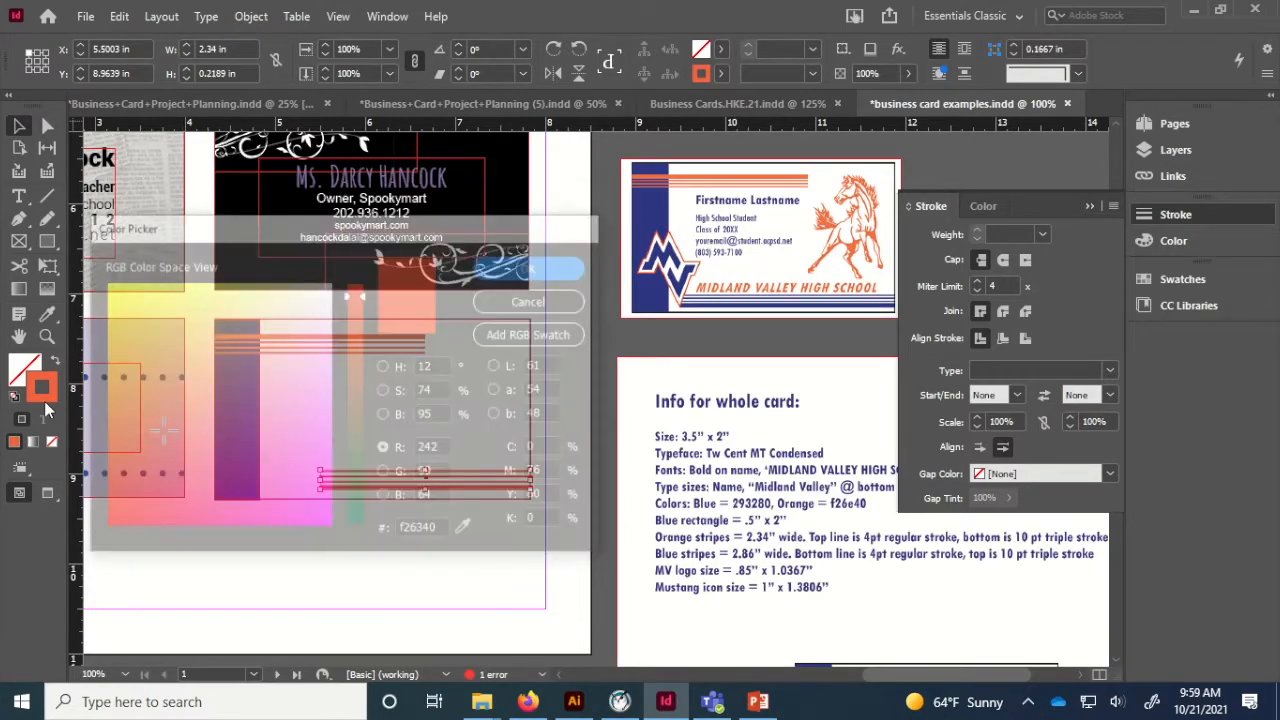
double_click(437, 531)
text(293280)
key(Return)
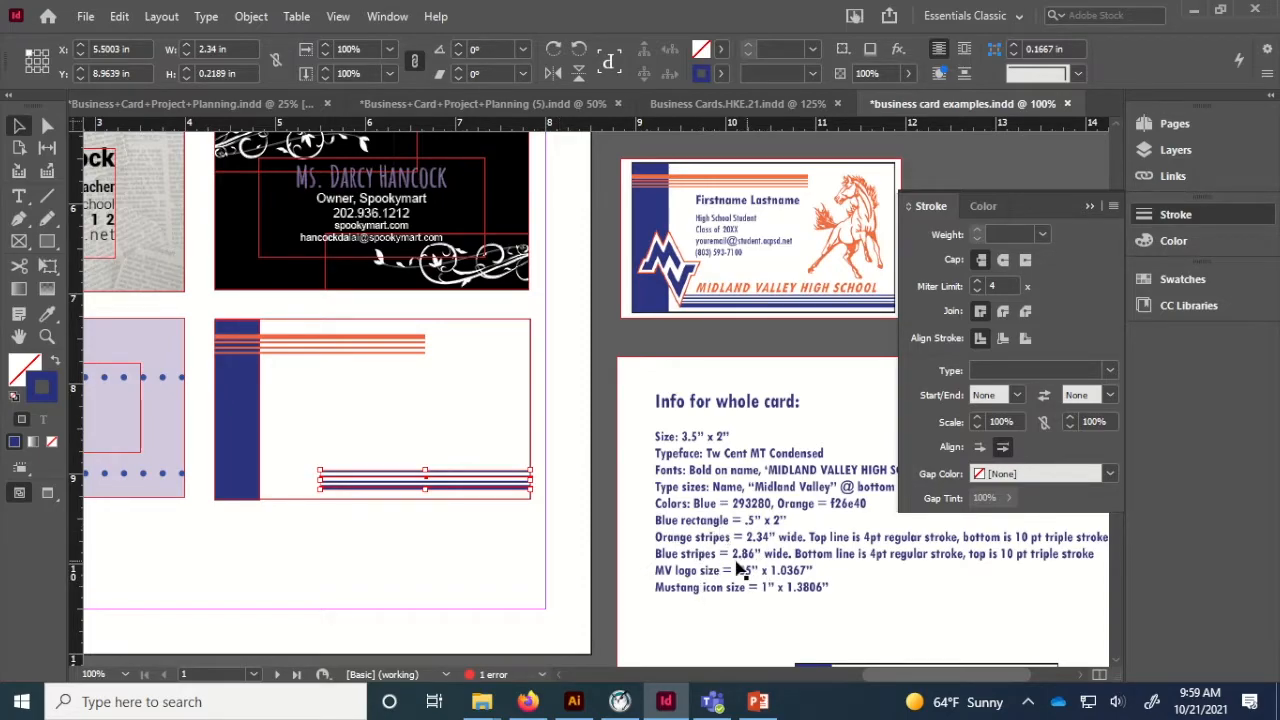
Set the blue stripes' width to 2.86 in and nudge them left against the bar.
triple_click(215, 50)
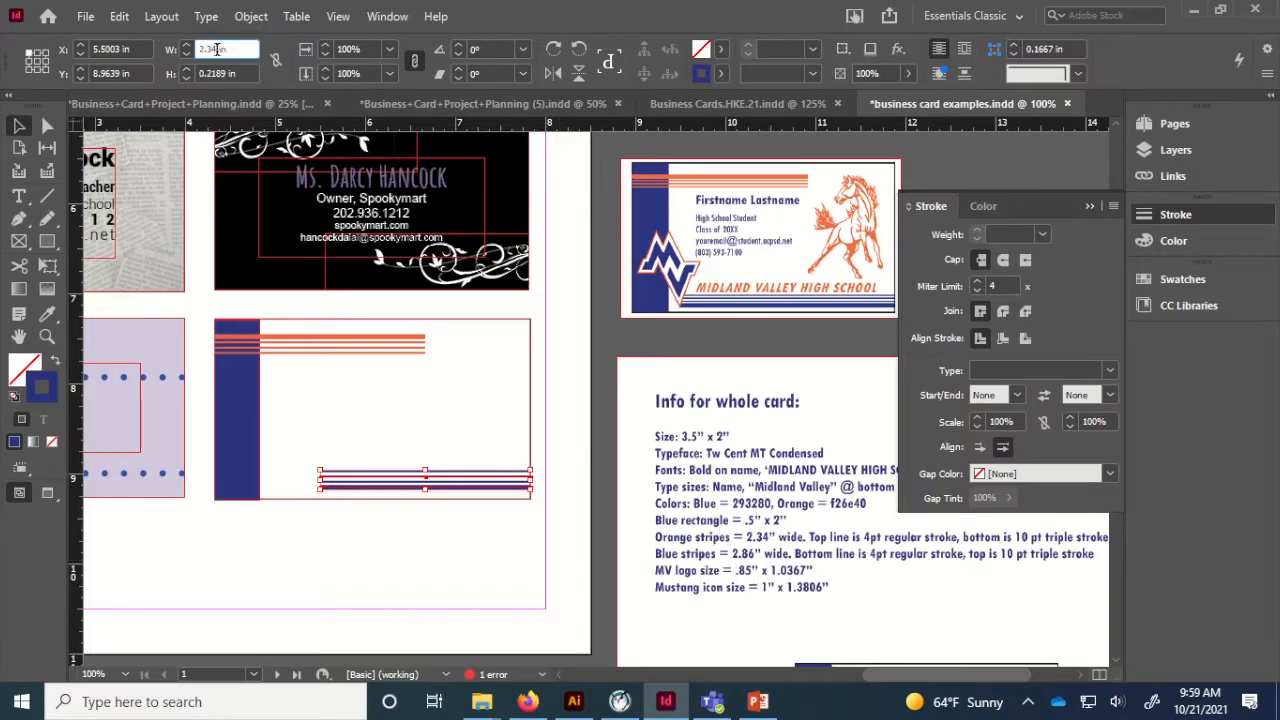
text(2.86)
key(Return)
key(Left)
key(Left)
key(Left)
key(Left)
key(Left)
key(Left)
key(Left)
key(Left)
key(Left)
key(Left)
key(Left)
key(Left)
key(Left)
key(Left)
key(Left)
key(Left)
key(Left)
key(Left)
key(Left)
key(Left)
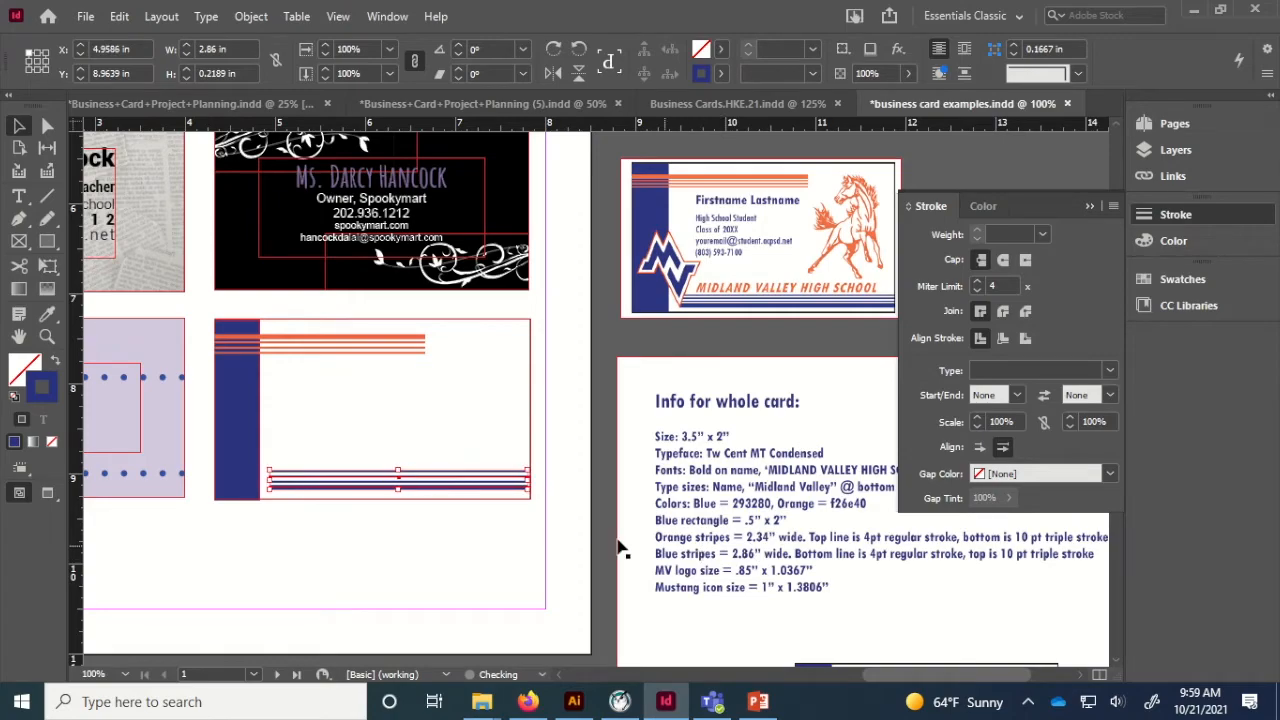
click(553, 549)
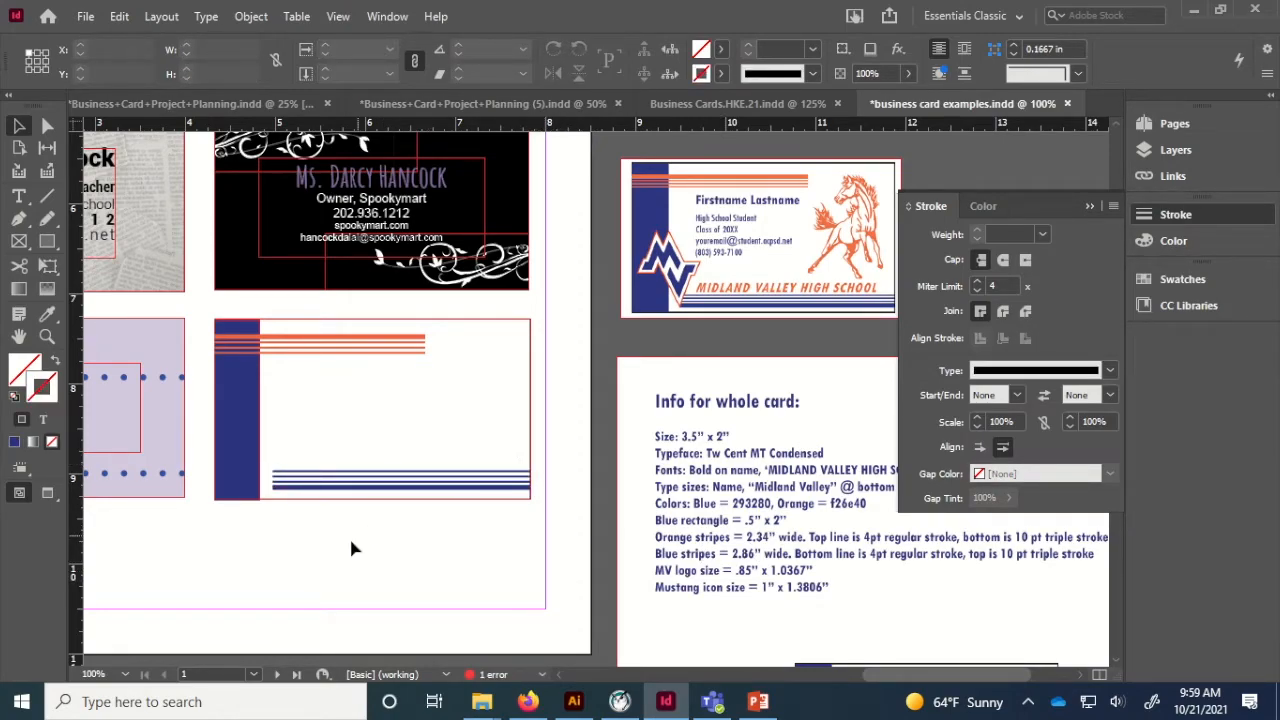
Draw a text frame and type the teacher's name, 'High School Teacher' and 'Class of 2006'.
click(19, 196)
drag(284, 364, 466, 460)
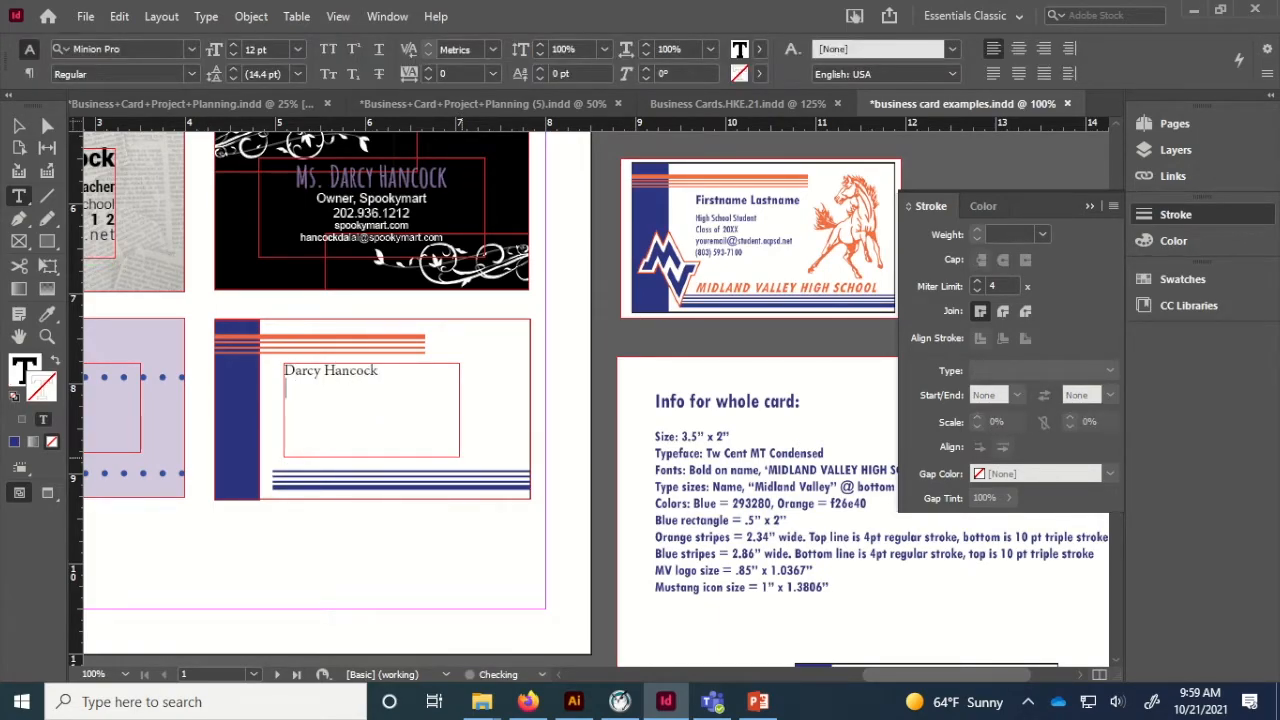
key(Return)
text(High School Teacher)
key(Return)
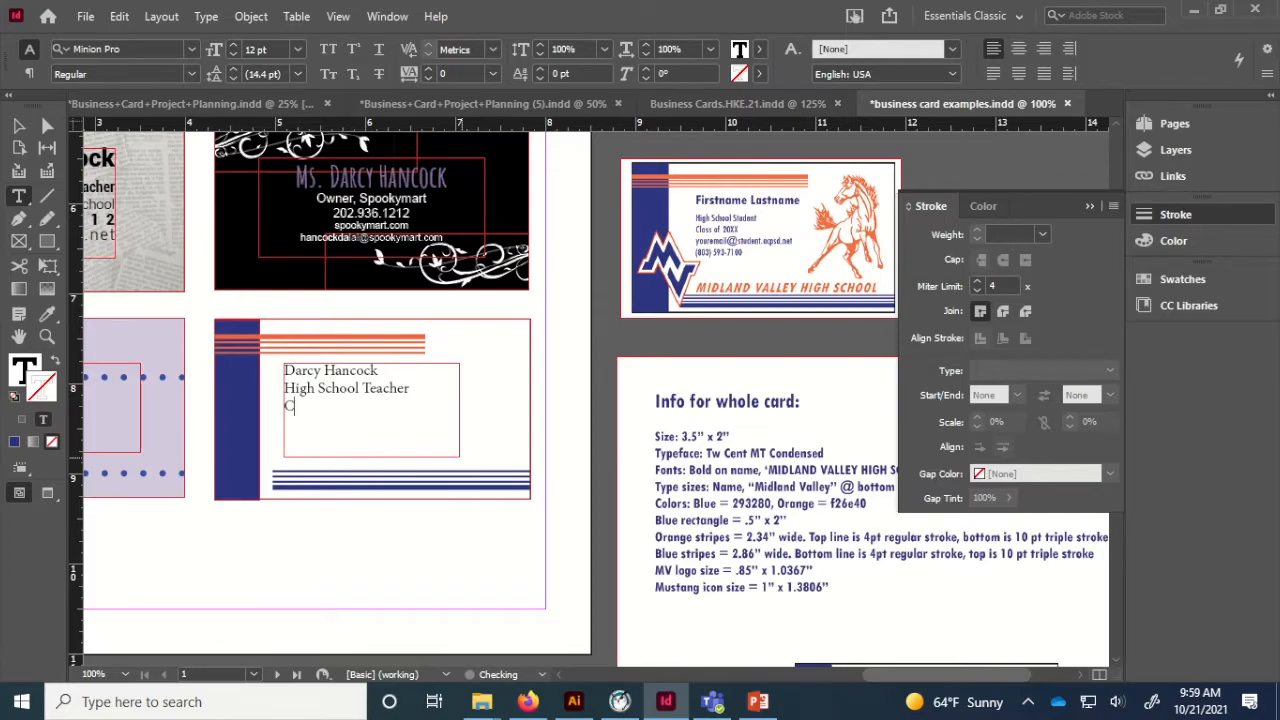
text(Class of 2006)
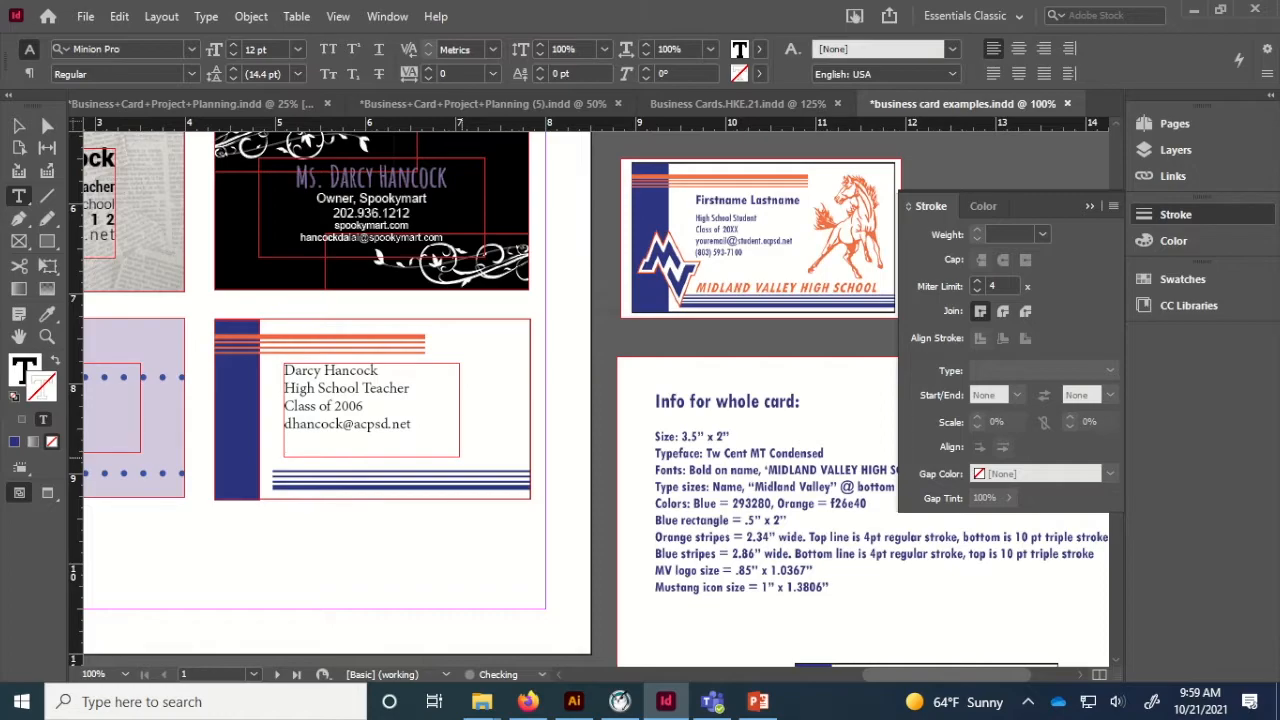
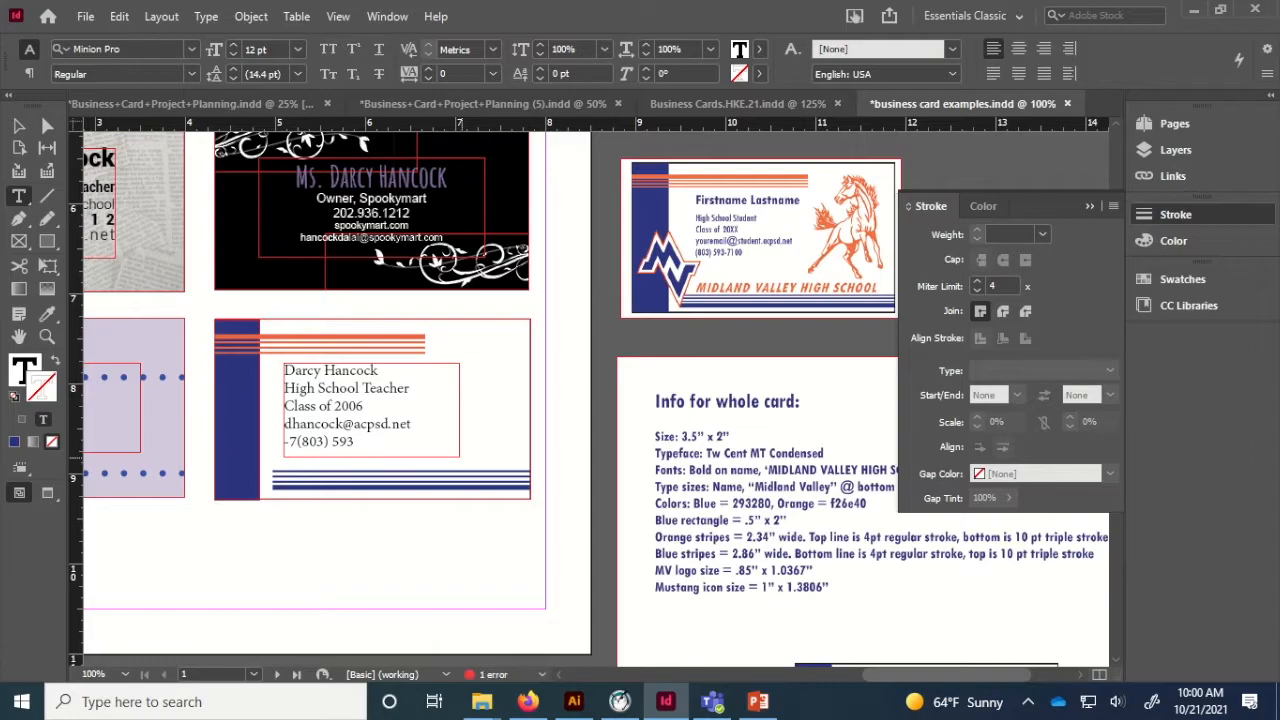
Type the phone number line, correcting the stray characters.
key(Right)
key(Right)
key(Right)
key(Right)
key(Right)
key(Right)
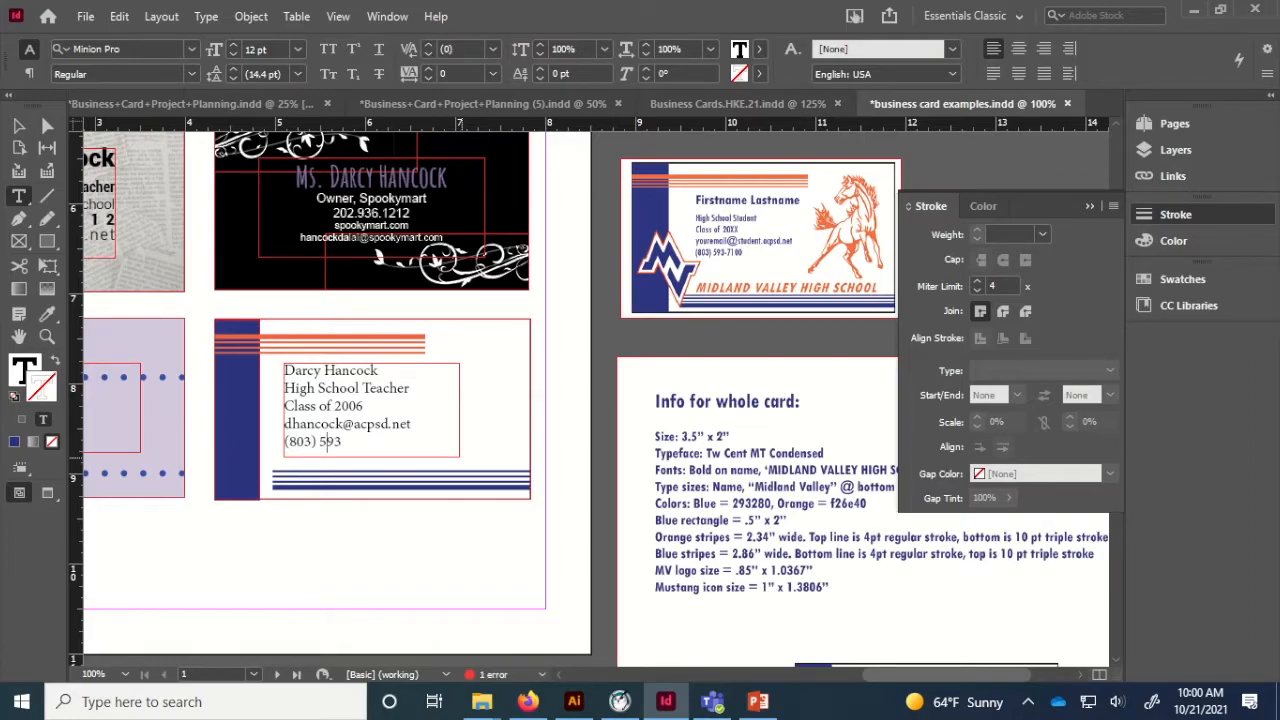
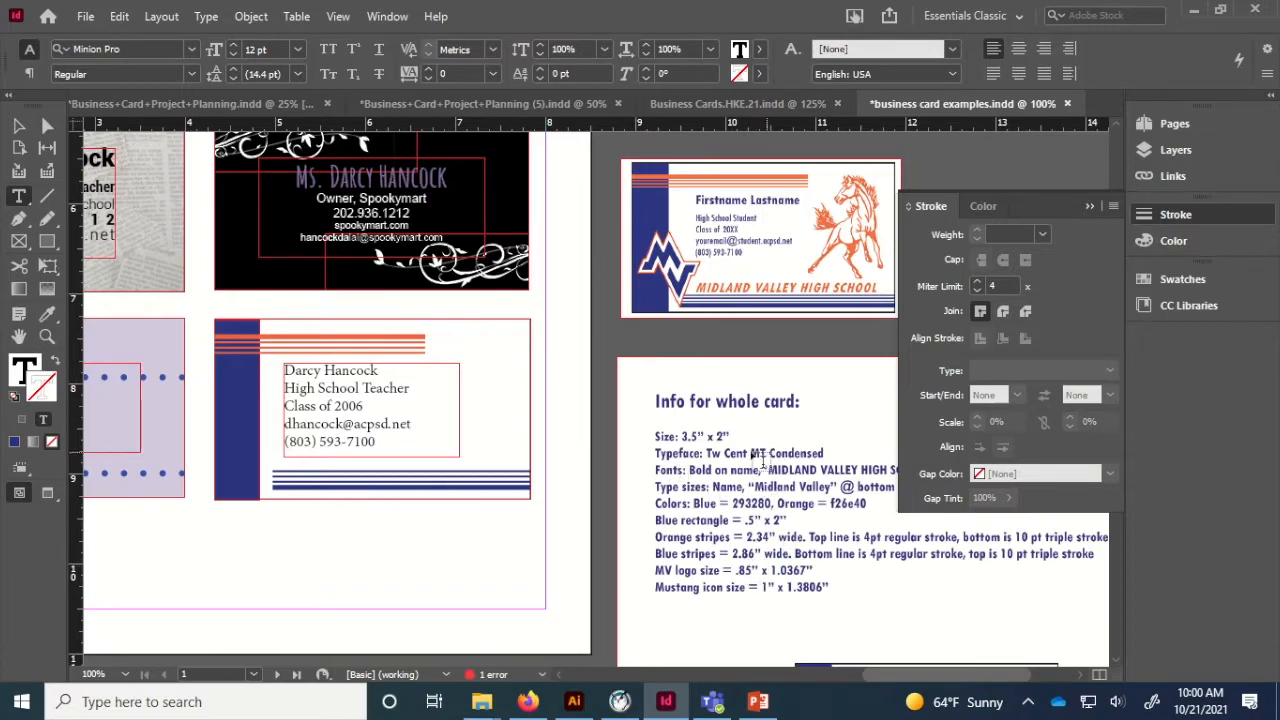
key(ctrl+a)
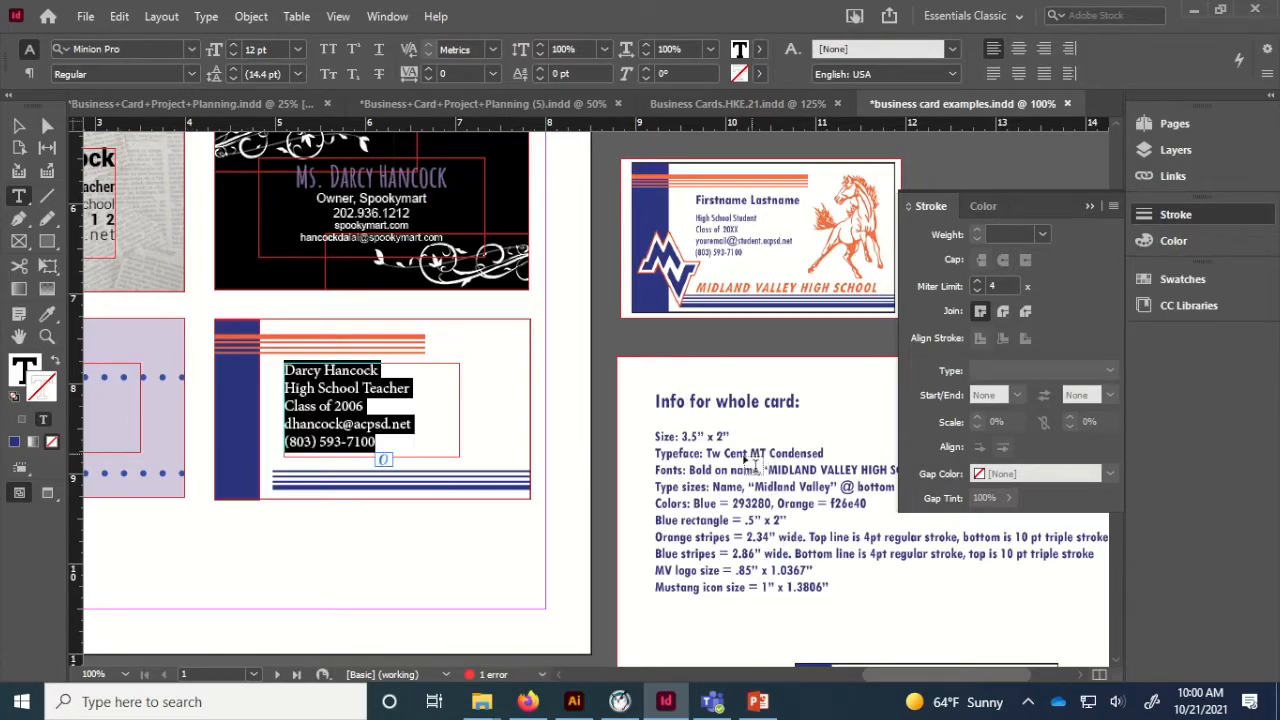
Apply Tw Cen MT Condensed Regular to the contact text via a 'tw' font search.
click(146, 48)
text(tw)
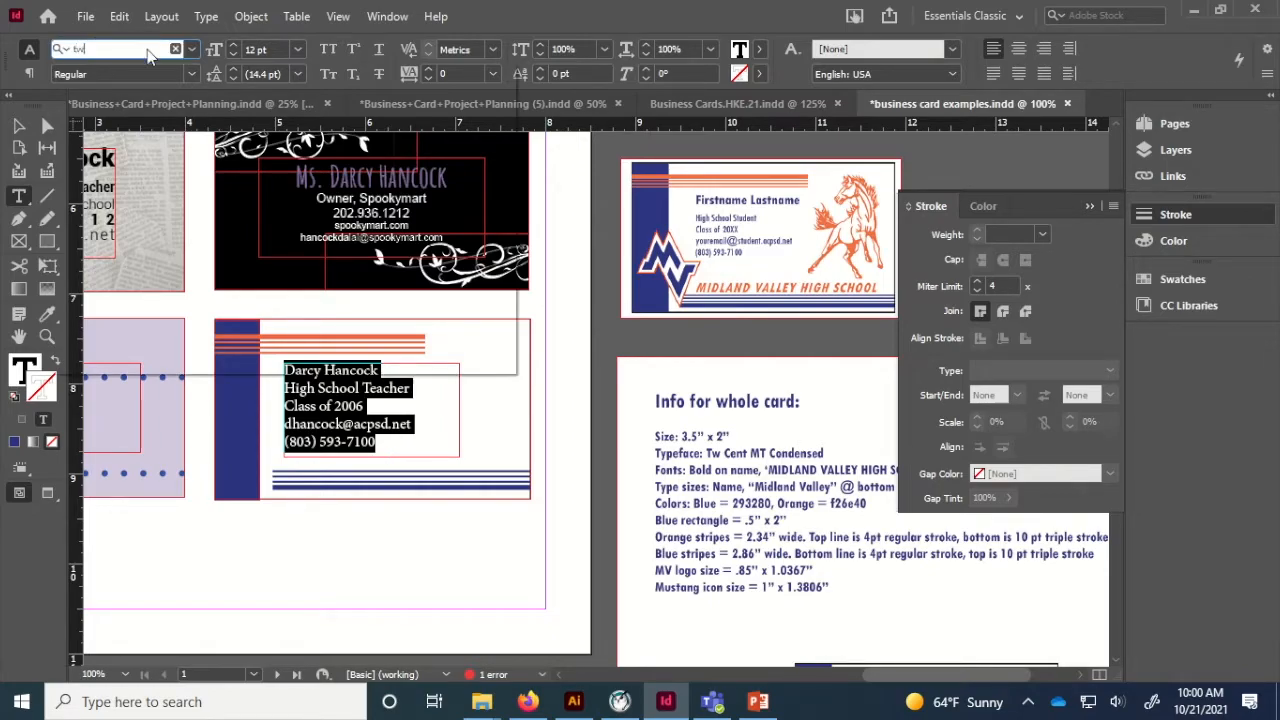
text( cent)
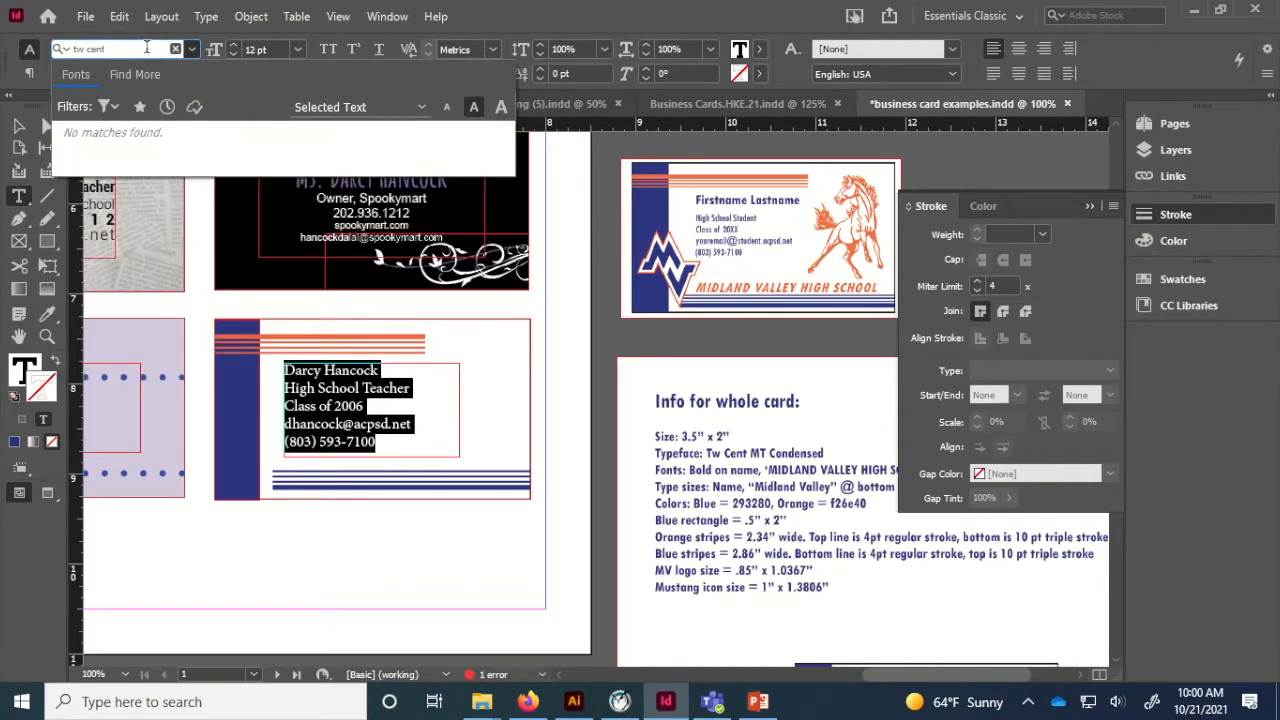
key(ctrl+a)
text(tw)
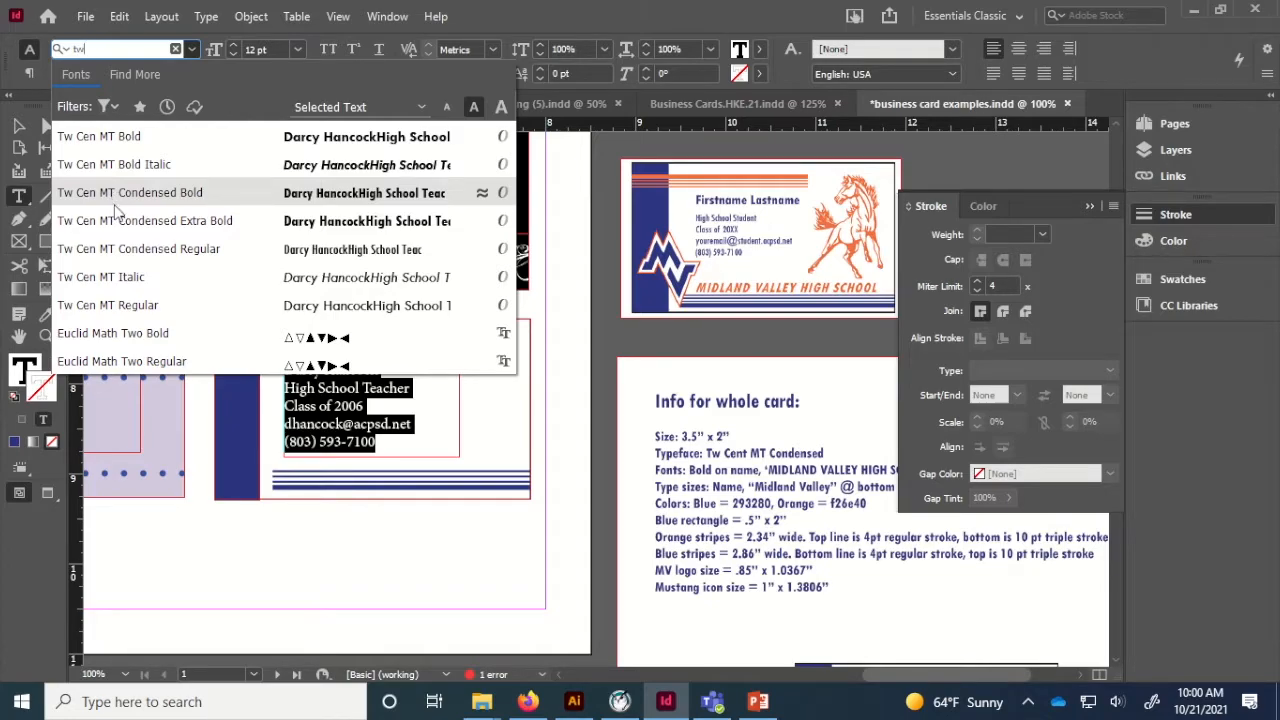
click(109, 247)
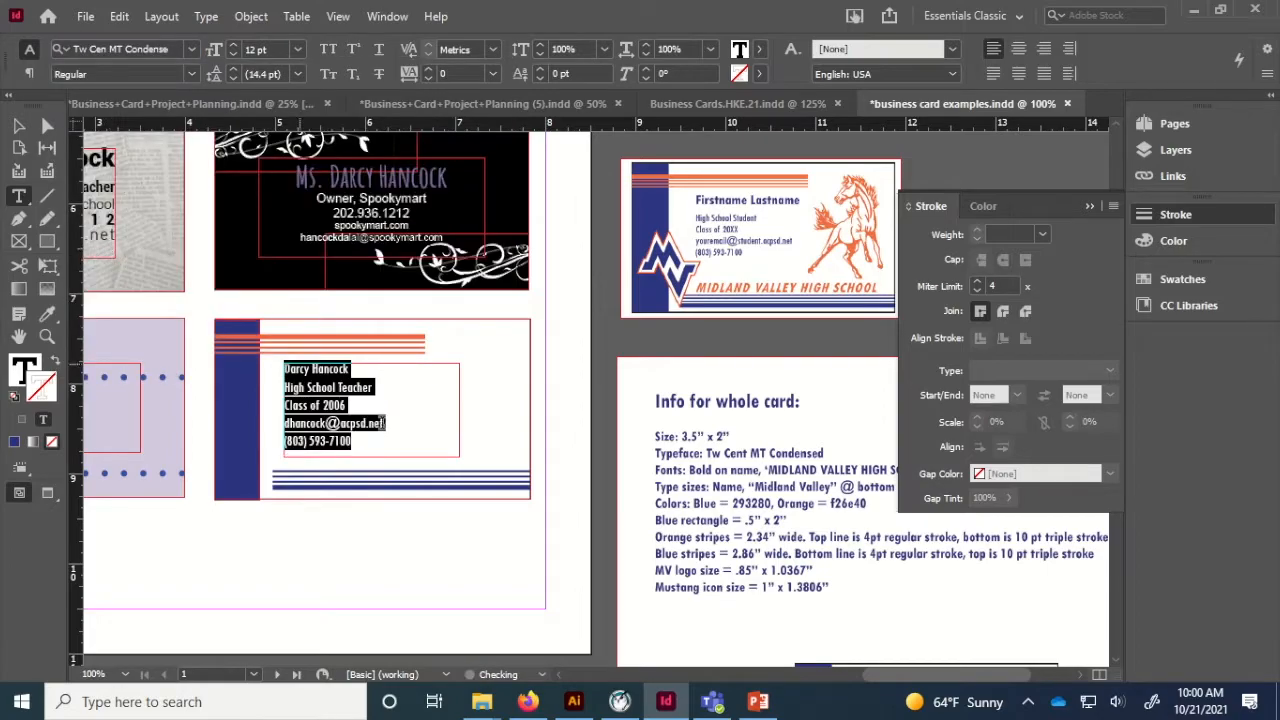
click(1092, 206)
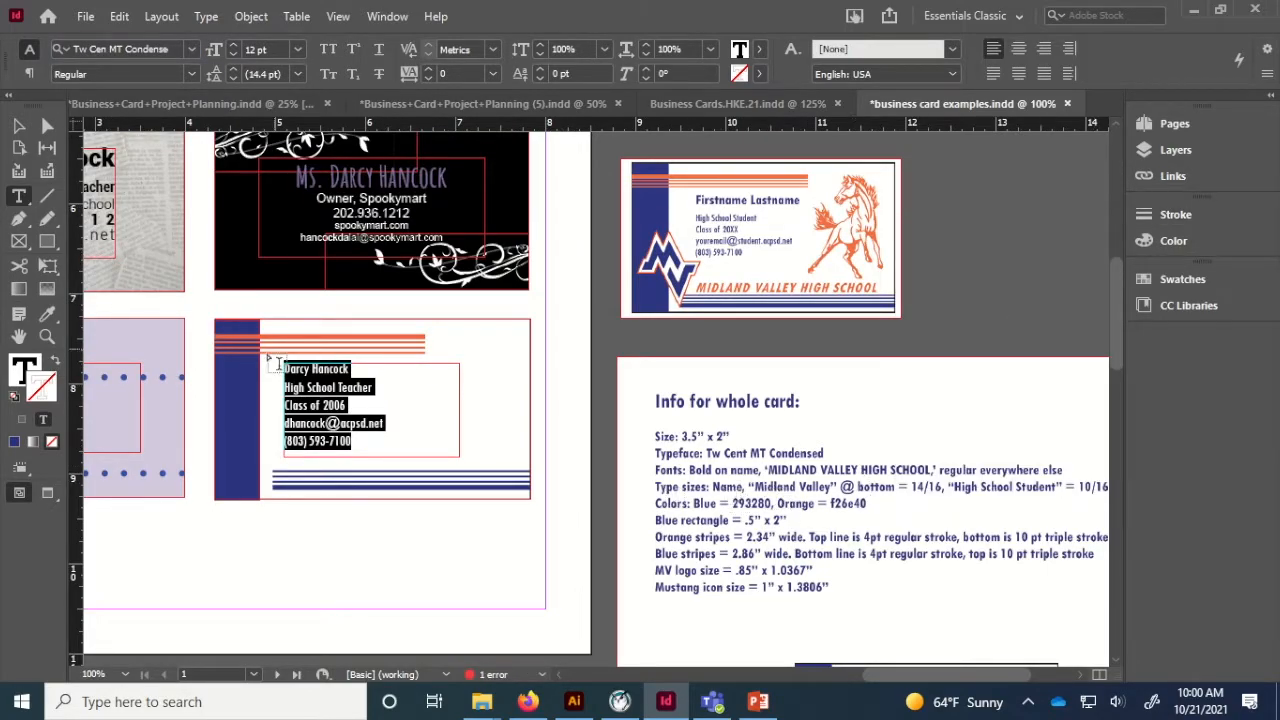
Make the name line bold at 14 pt.
triple_click(311, 367)
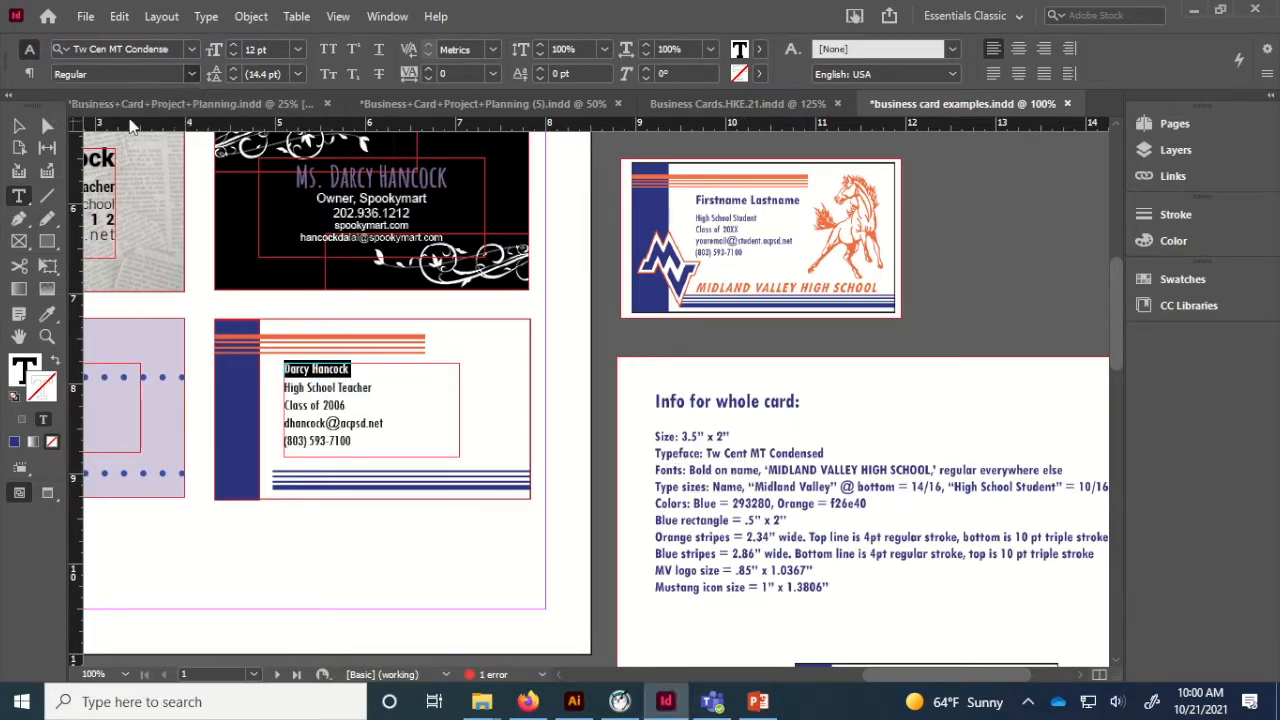
key(ctrl+shift+b)
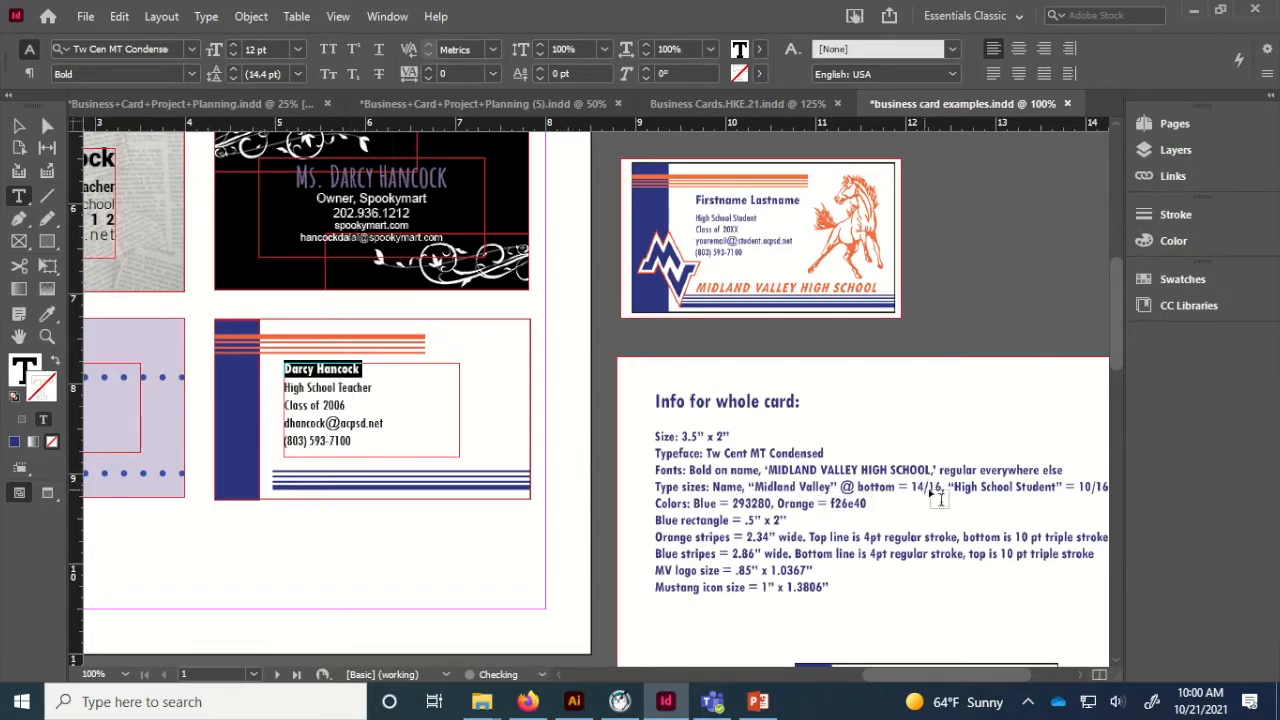
click(234, 45)
click(234, 45)
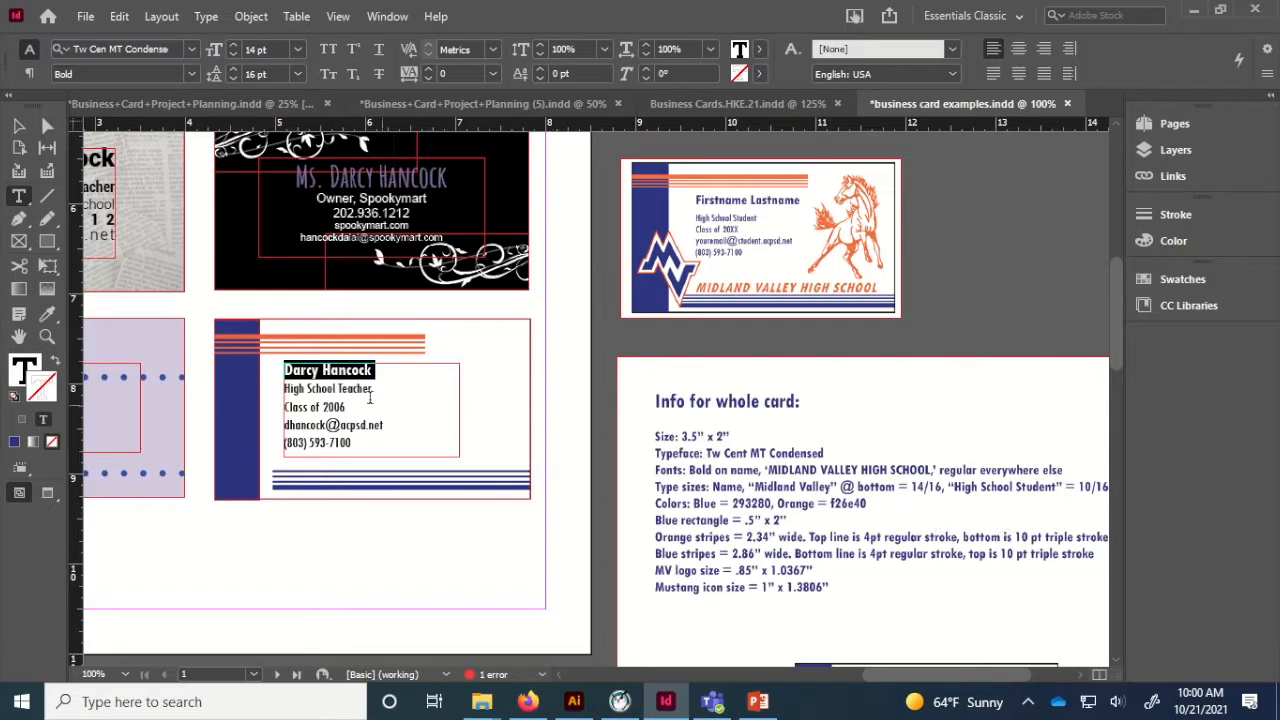
Shrink the 'High School Teacher' line to 10 pt.
triple_click(327, 389)
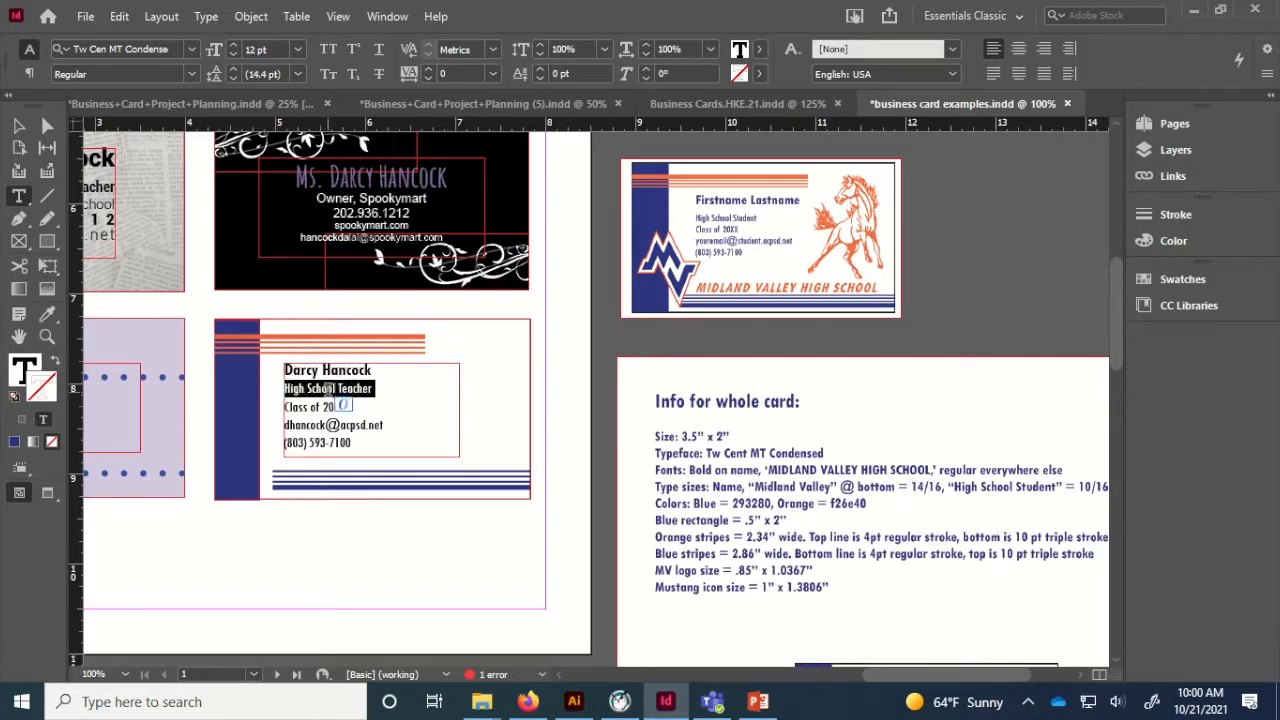
click(231, 54)
click(231, 54)
click(234, 68)
click(234, 68)
click(234, 68)
click(234, 68)
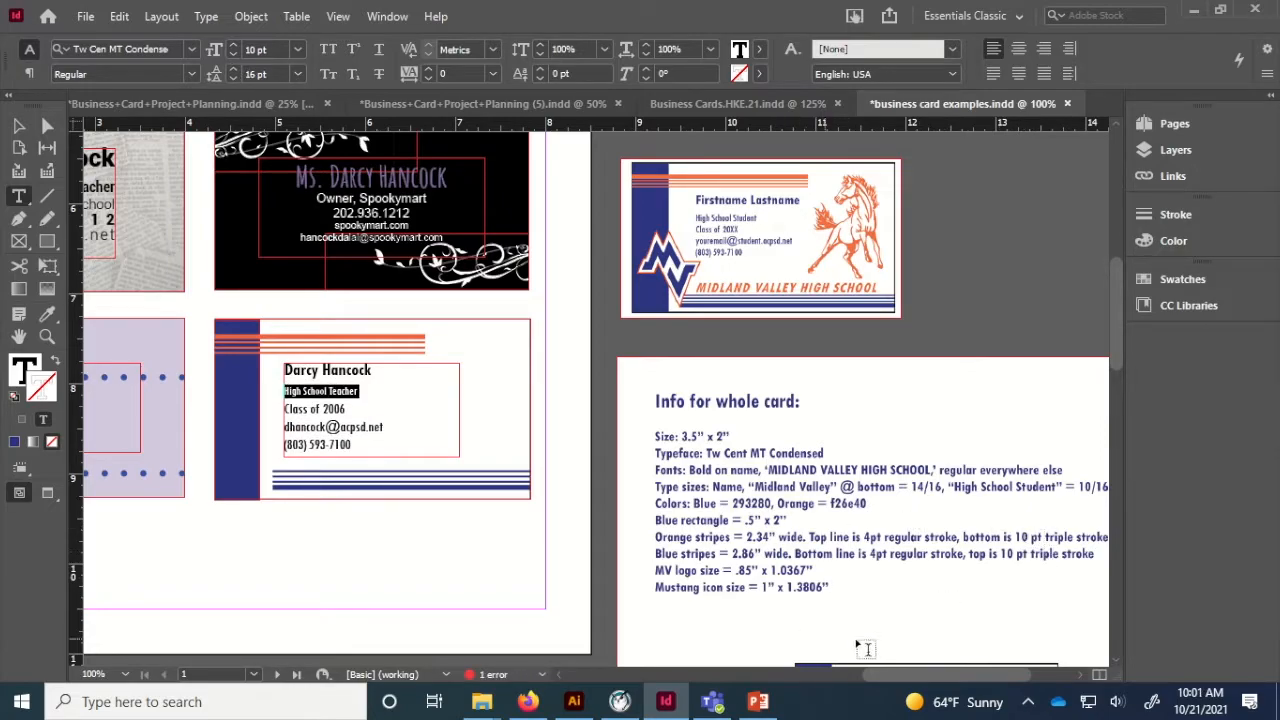
mouse_move(881, 673)
mouse_down()
mouse_move(903, 680)
mouse_move(876, 670)
mouse_up()
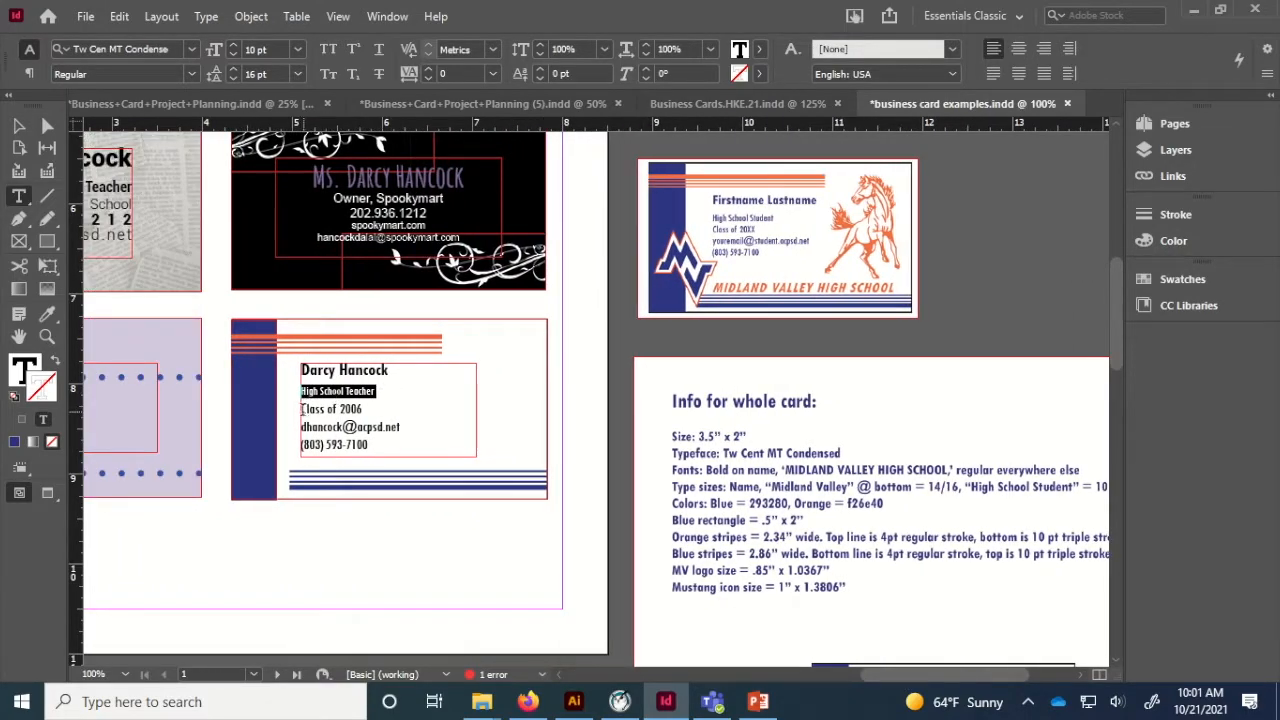
Set the class, e-mail and phone lines to 10 pt with 11 pt leading.
drag(302, 409, 370, 449)
click(235, 53)
click(234, 54)
click(234, 81)
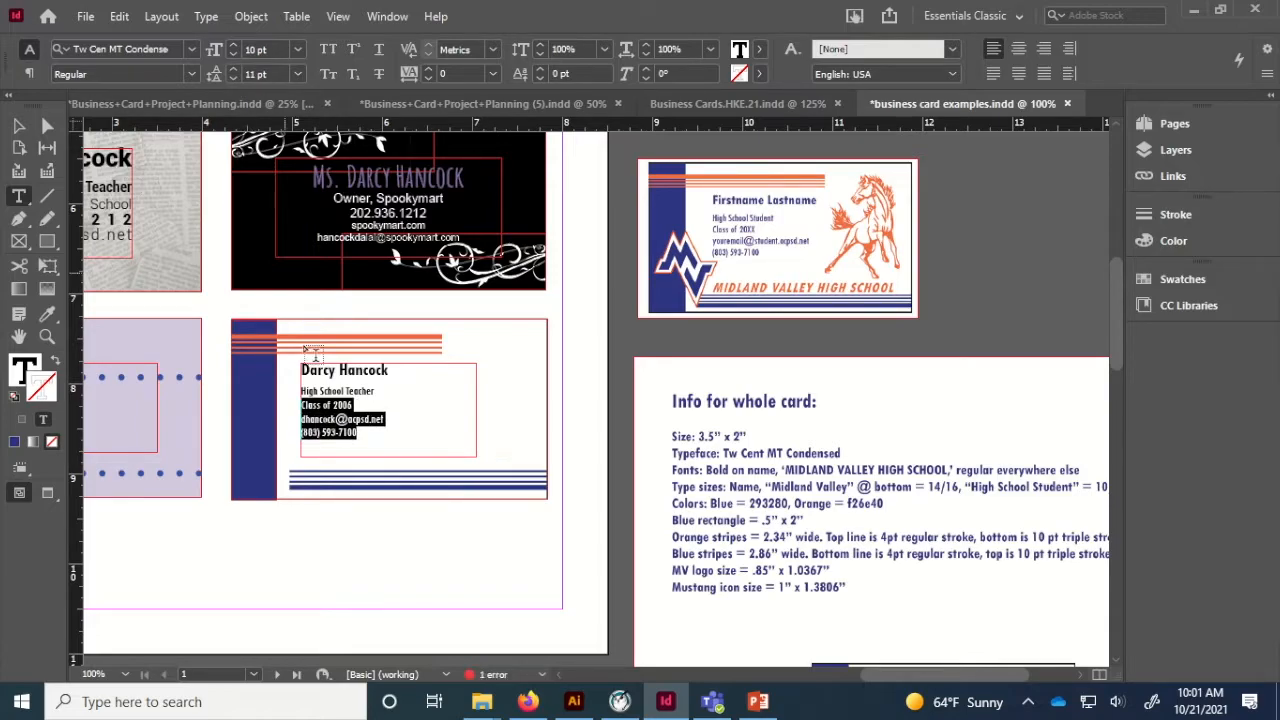
click(374, 418)
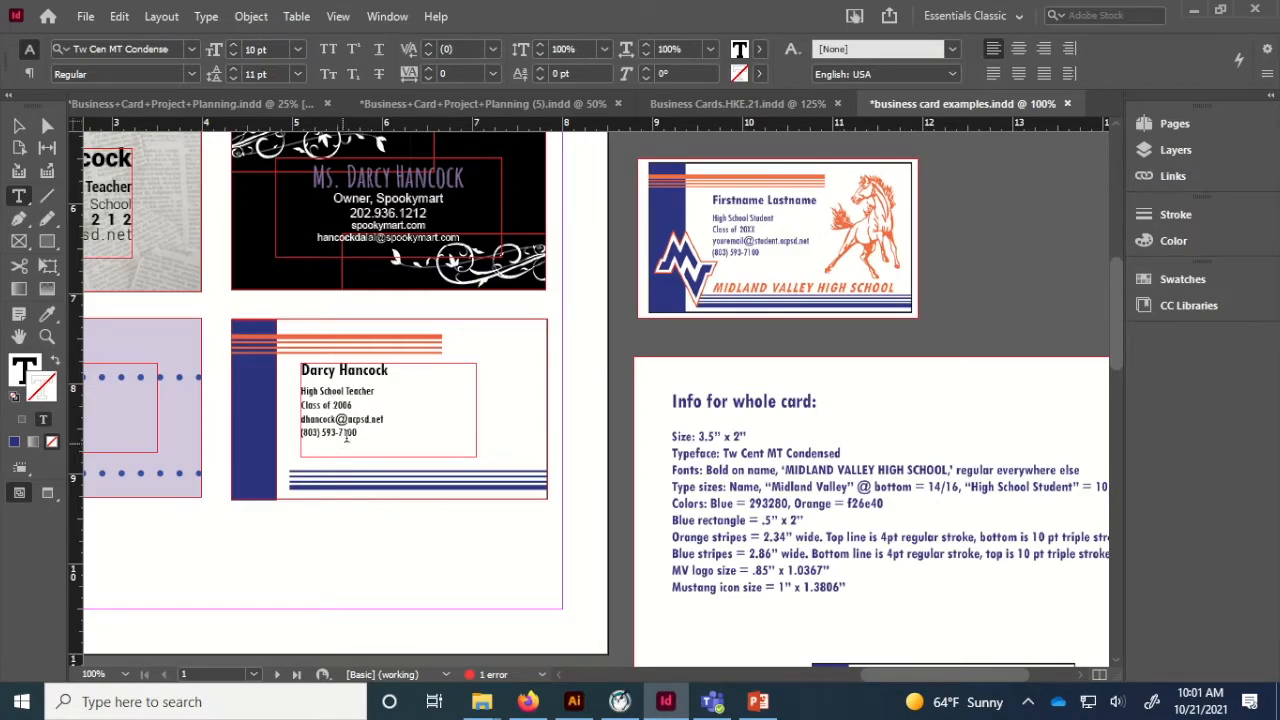
Colour the four contact lines under the name dark blue 293280.
drag(375, 437, 272, 370)
key(ctrl+c)
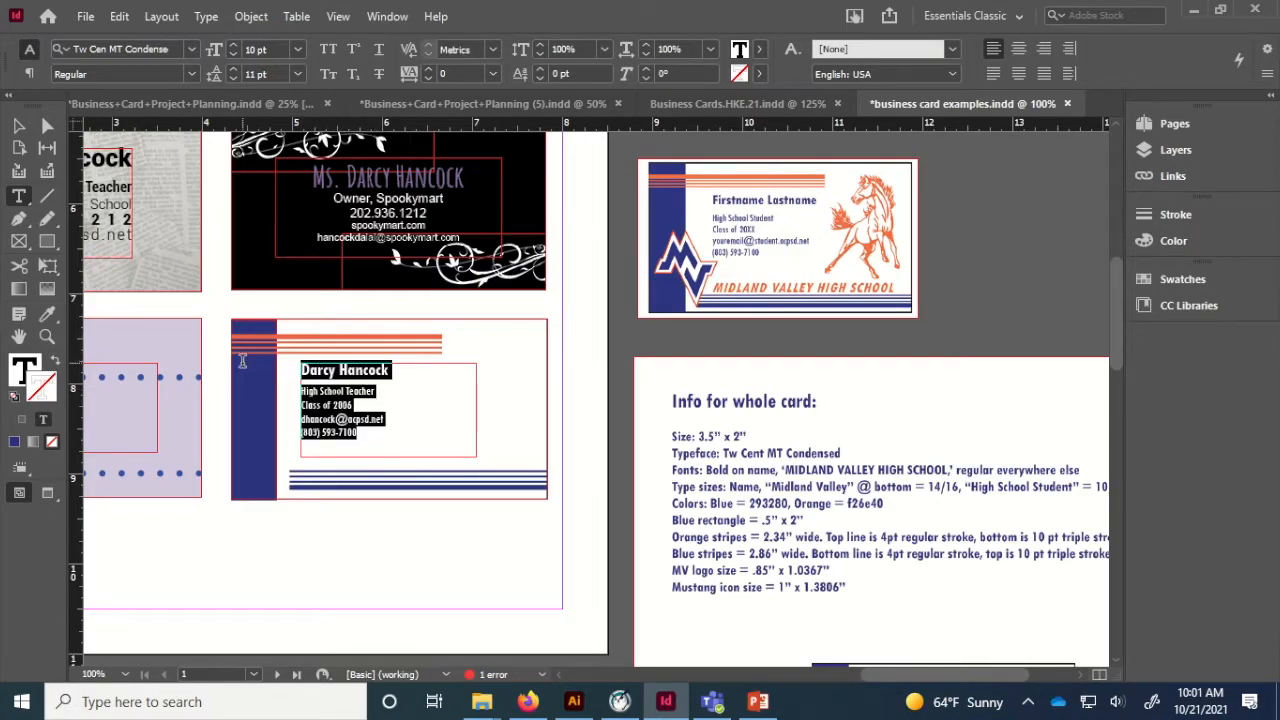
click(31, 370)
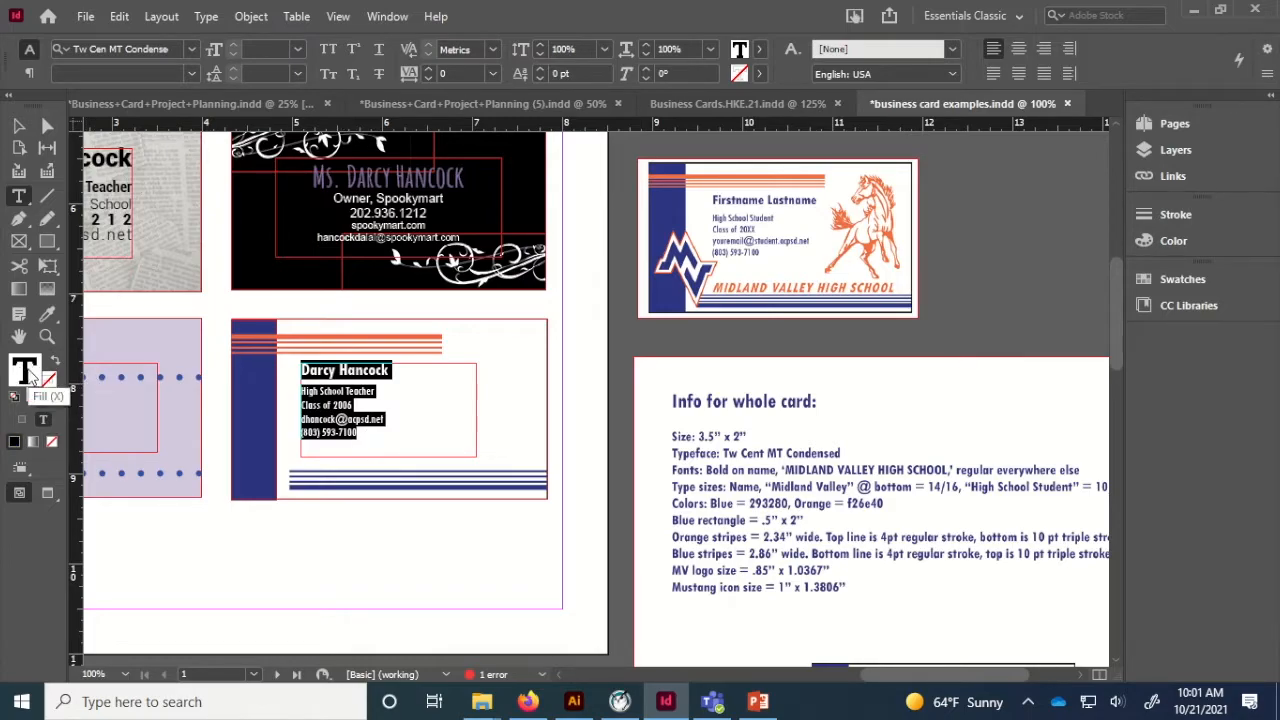
double_click(29, 371)
double_click(430, 526)
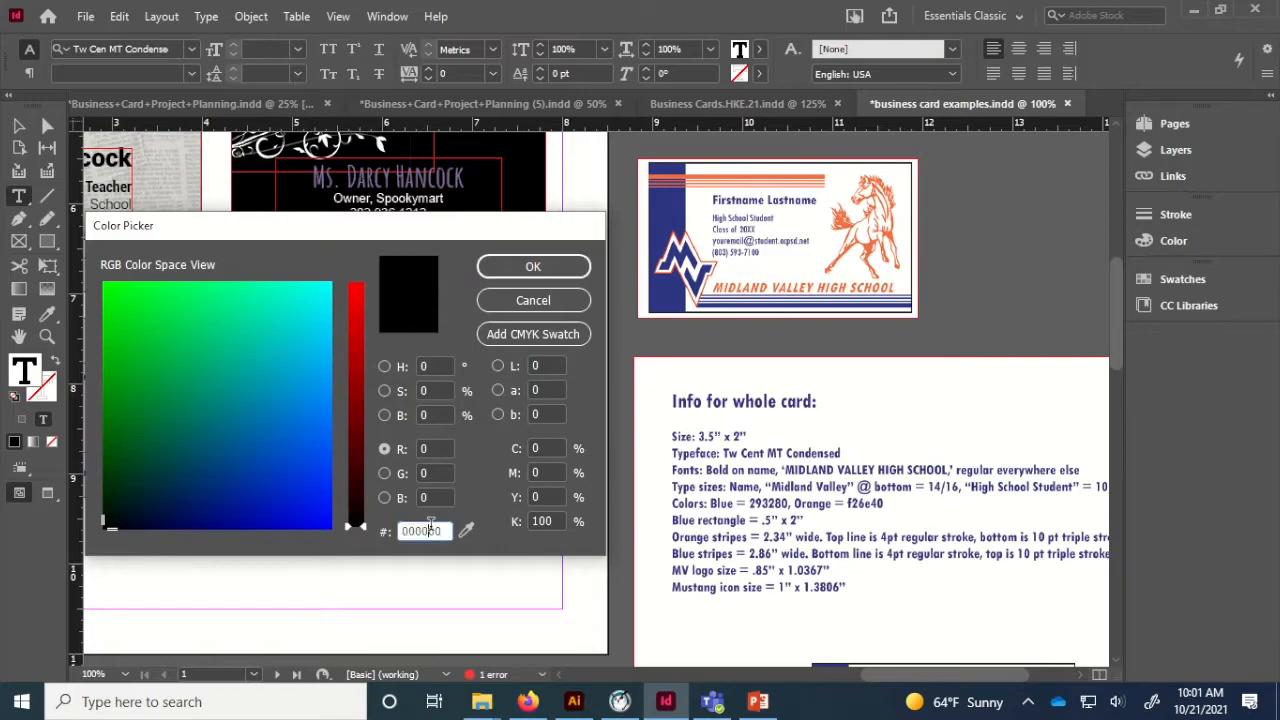
text(293280)
key(Return)
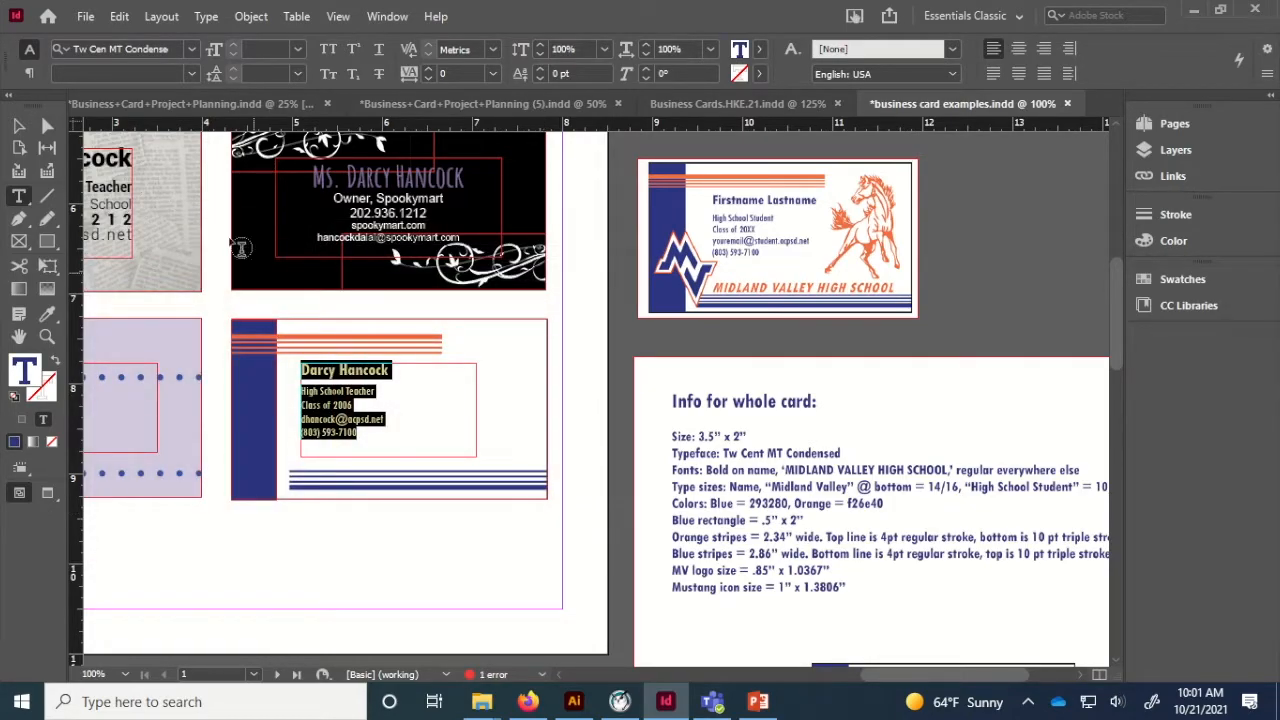
click(18, 125)
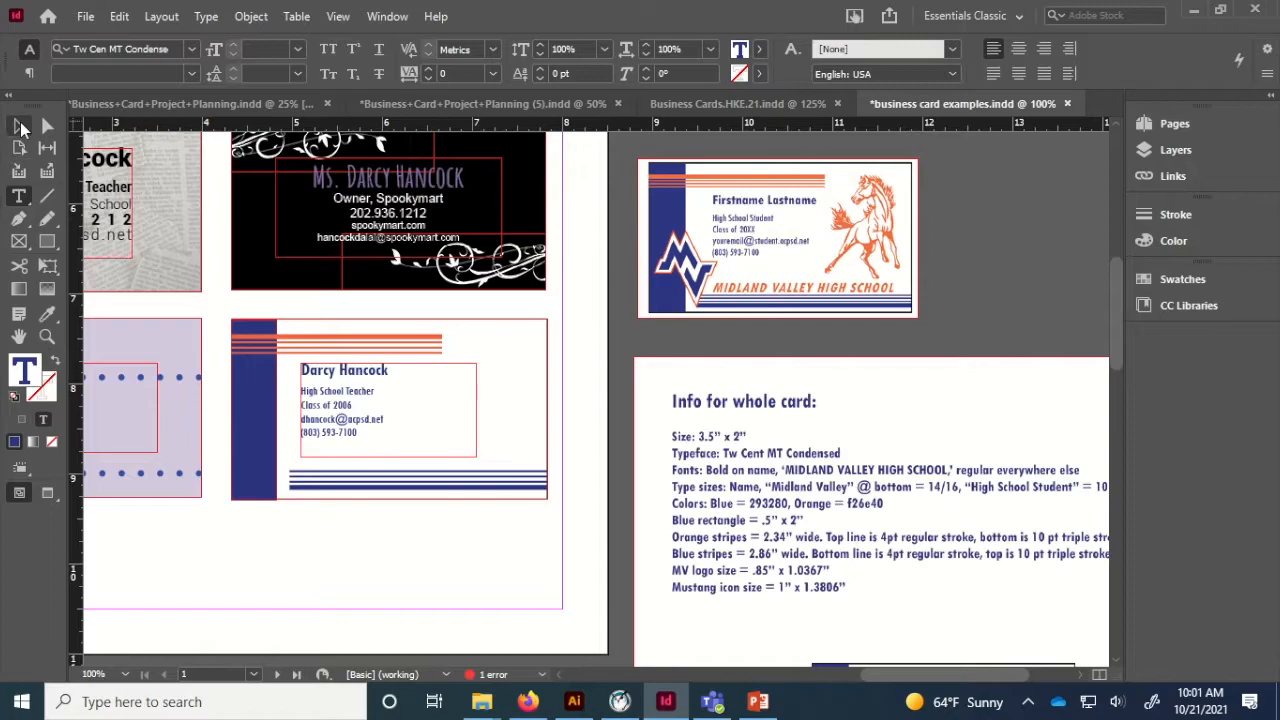
click(402, 550)
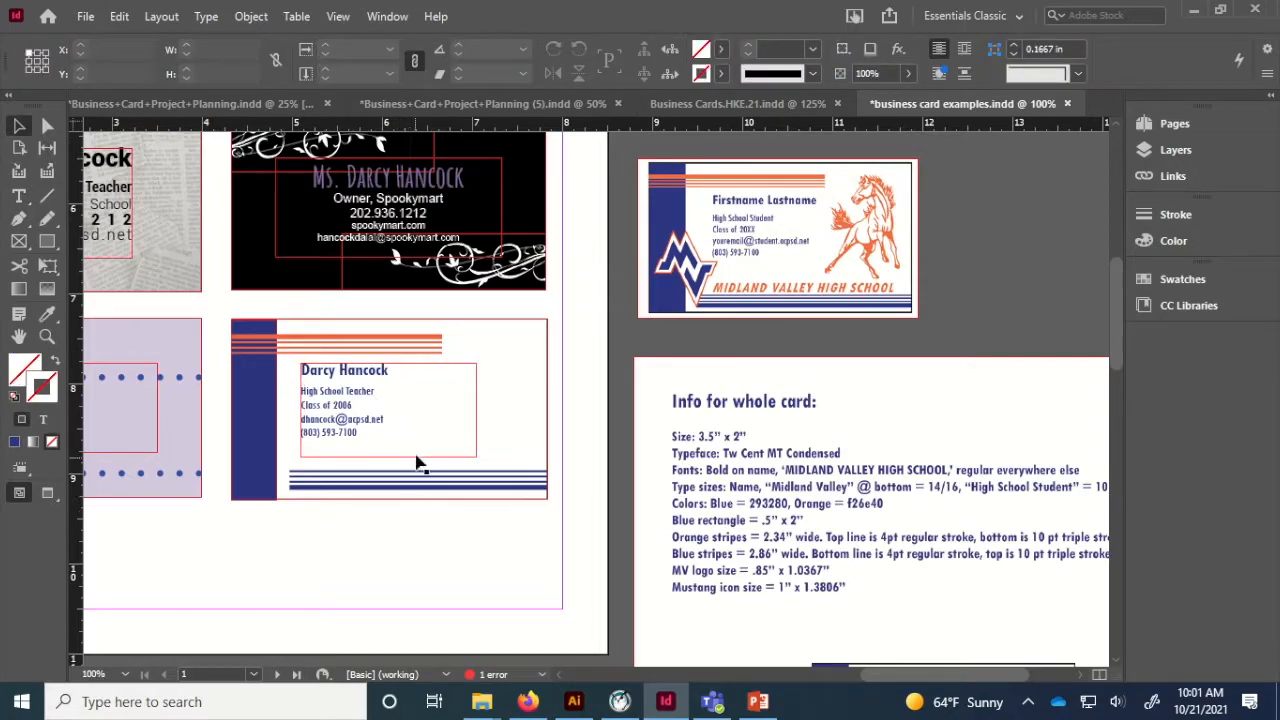
Shorten the contact frame to 0.8394 in tall and place a copy over the stripes.
click(357, 450)
drag(389, 457, 389, 440)
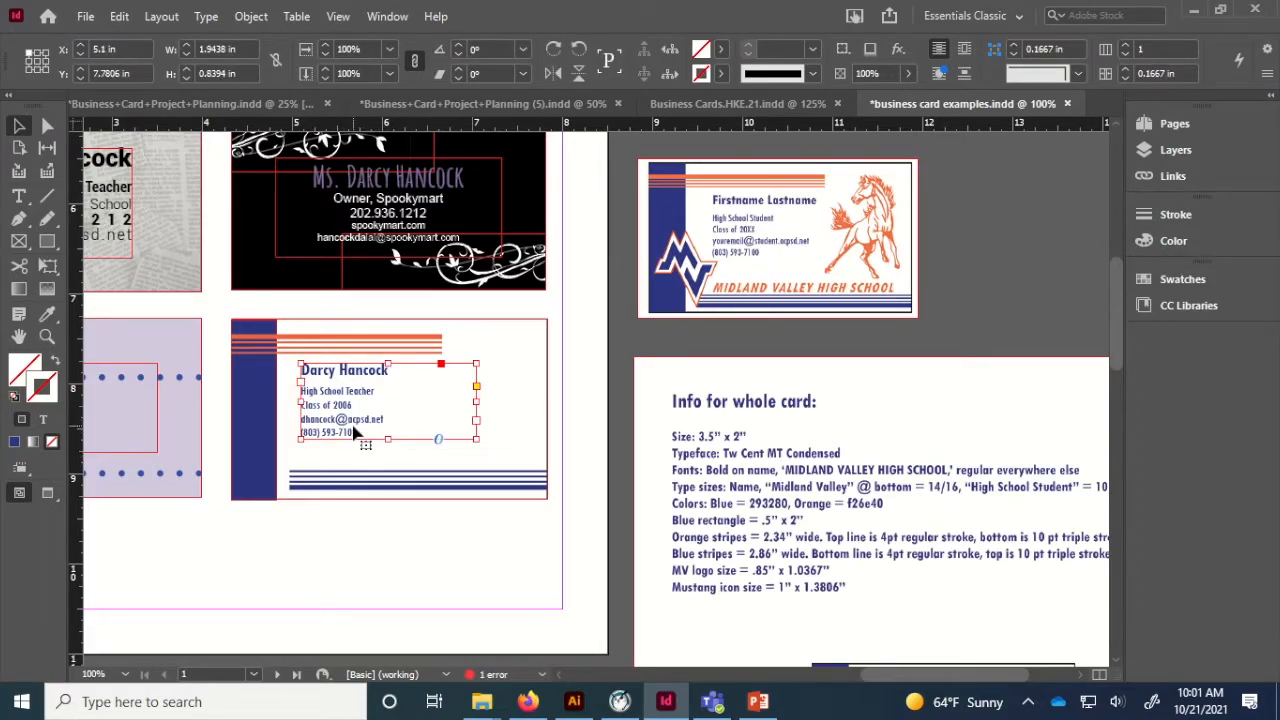
drag(355, 432, 322, 471)
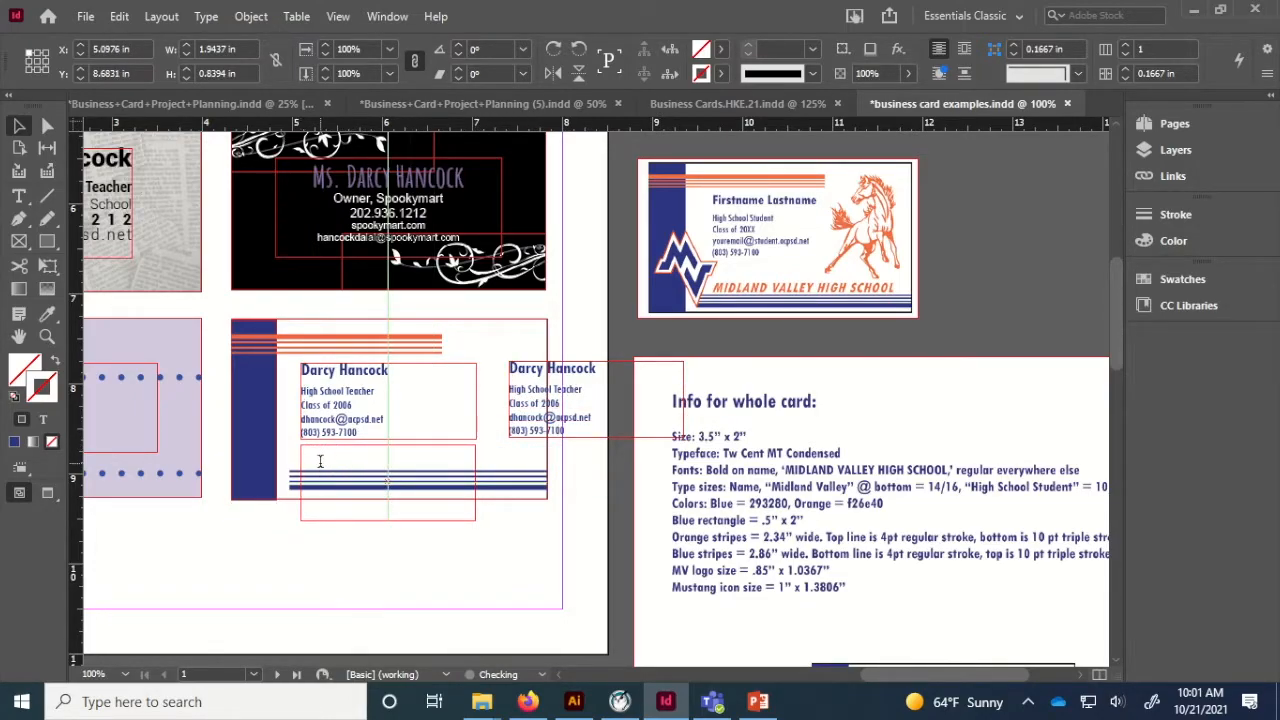
Replace the copied frame's text with MIDLAND VALLEY HIGH SCHOOL.
double_click(320, 461)
key(ctrl+v)
key(ctrl+a)
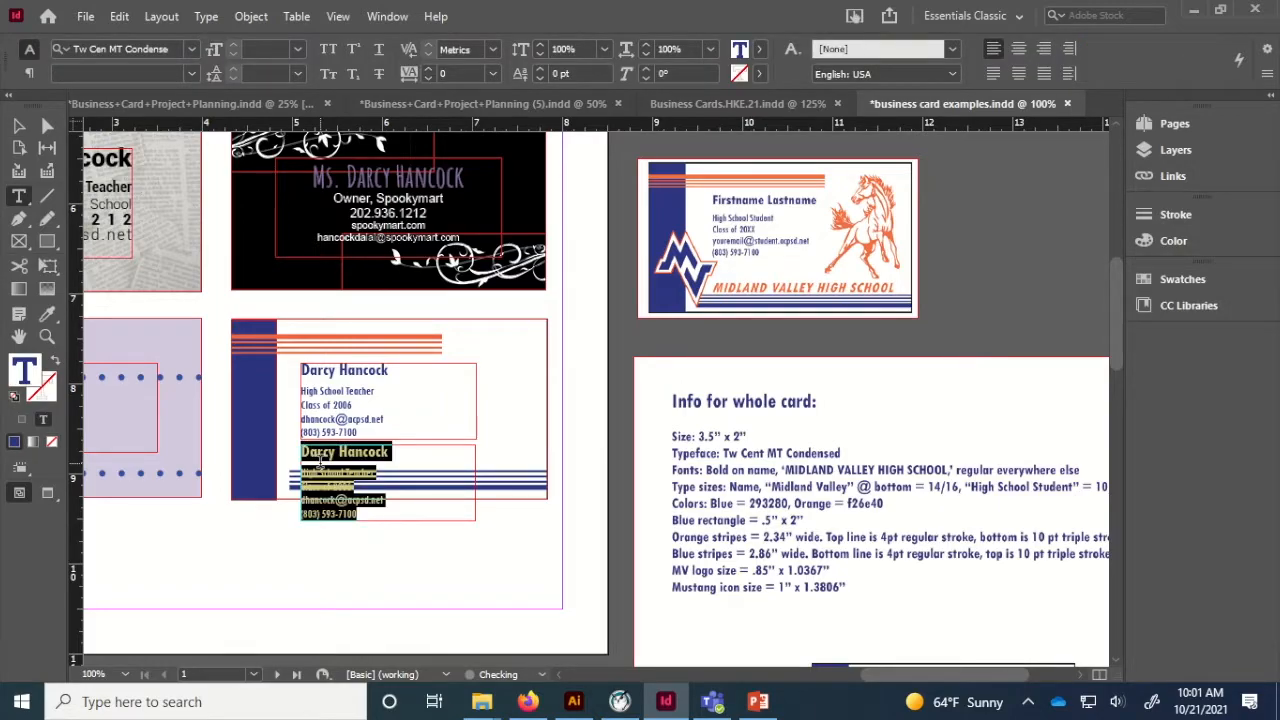
text(MIDLAND VALLEY)
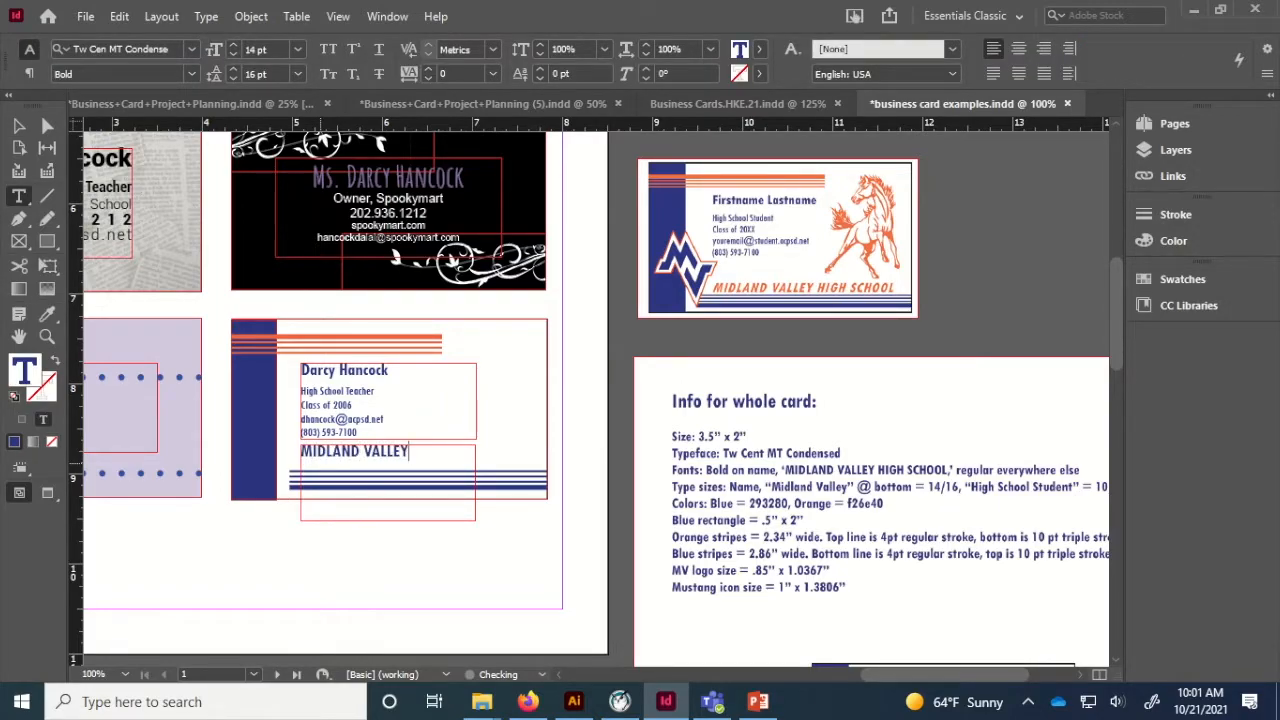
text( HIGH SCHOOL)
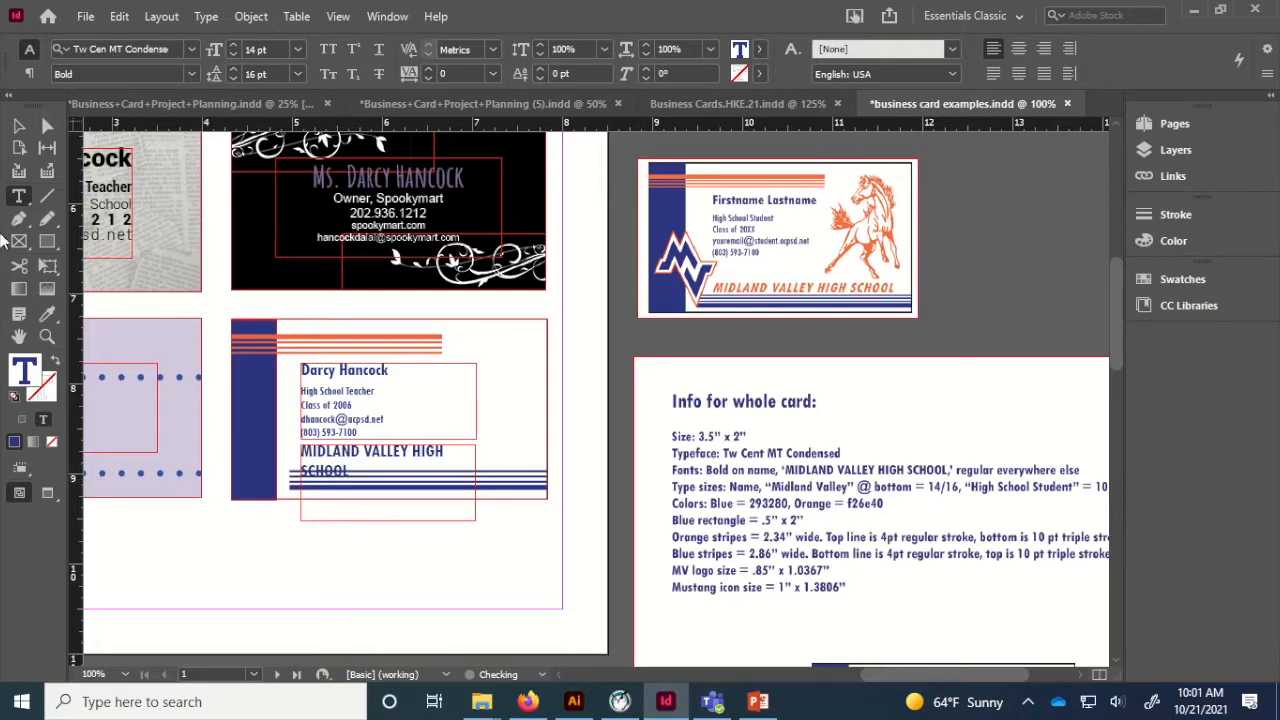
Resize the heading frame to one line, 2.6083 × 0.2477 in, just above the stripes.
click(18, 125)
drag(475, 481, 538, 484)
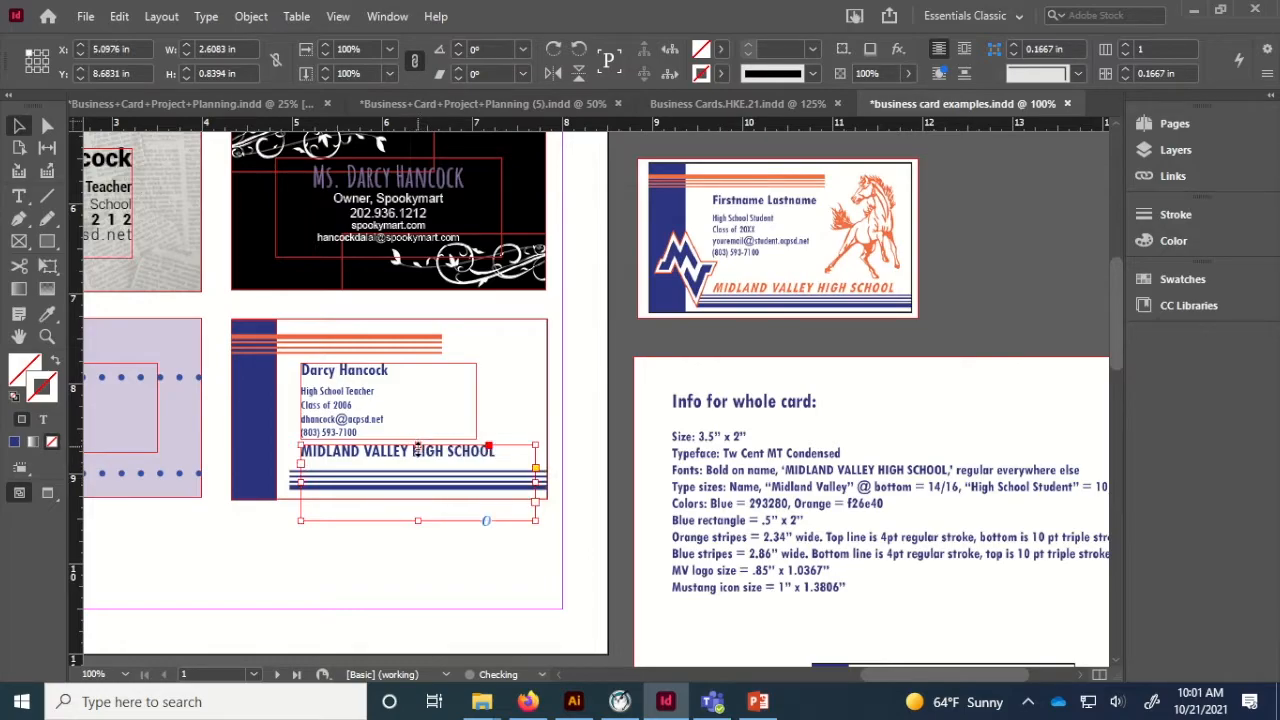
drag(418, 447, 418, 462)
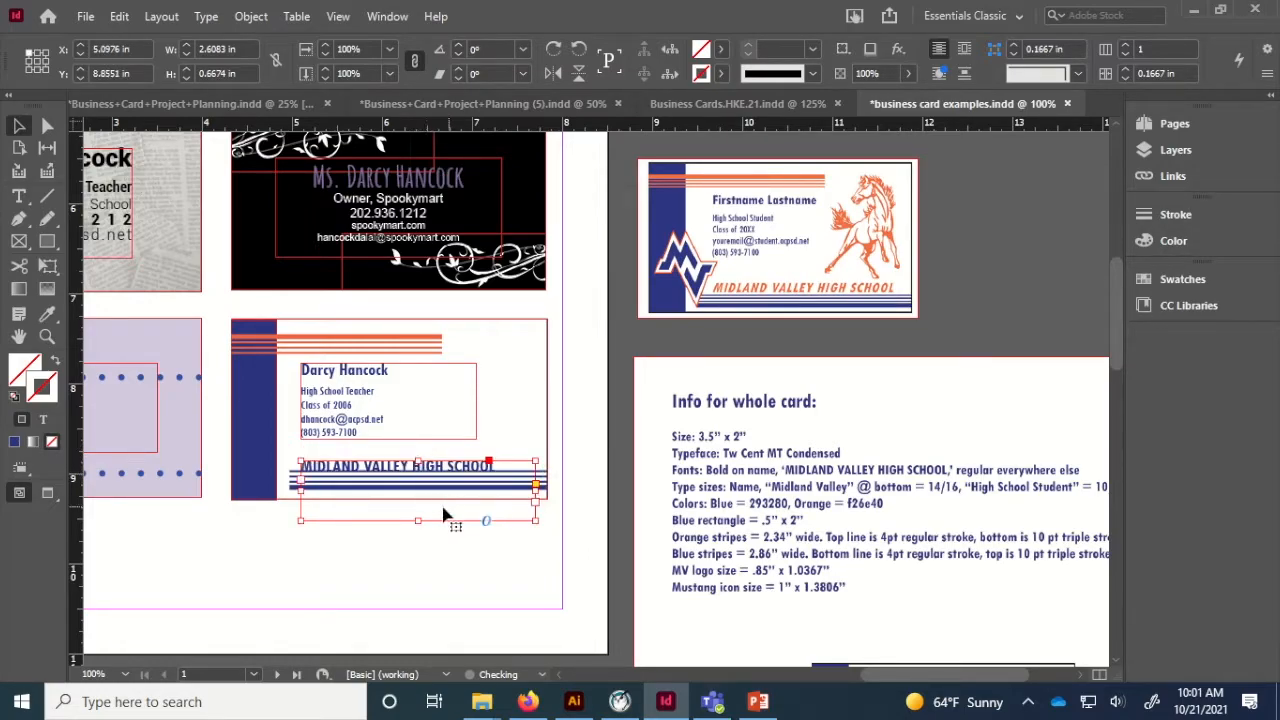
drag(417, 518, 411, 480)
key(Up)
key(Up)
key(Up)
key(Up)
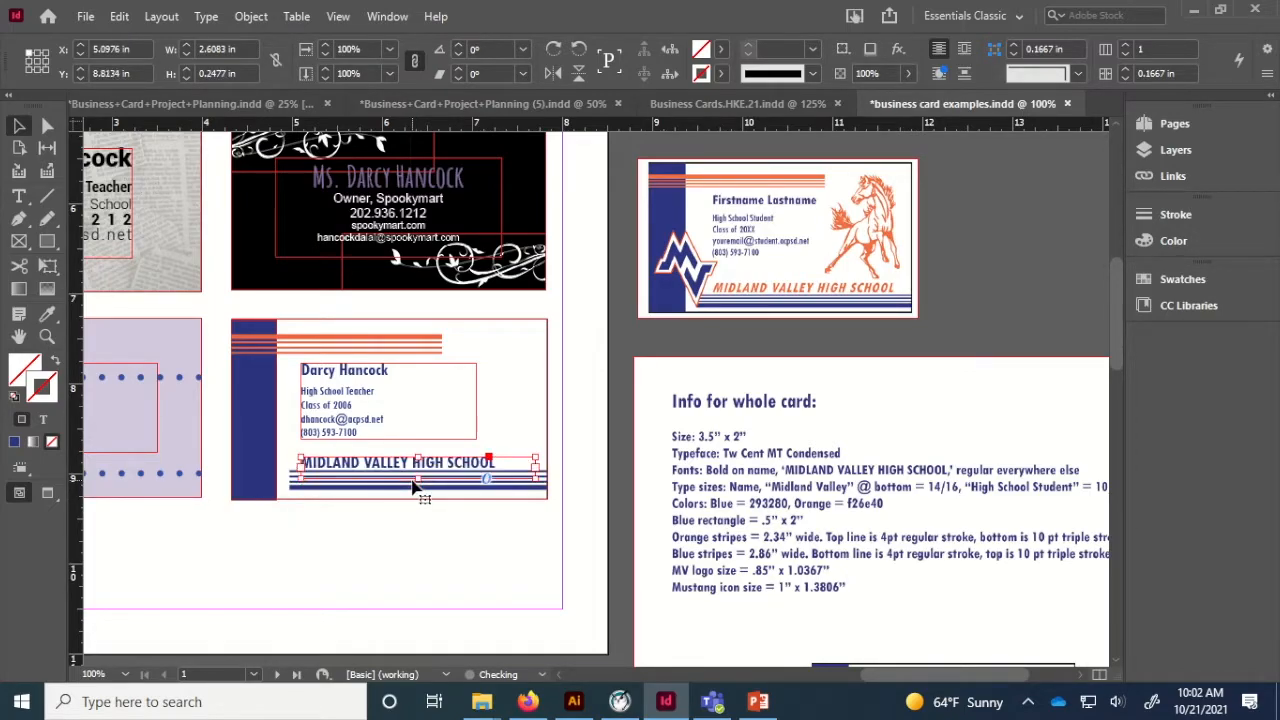
key(Up)
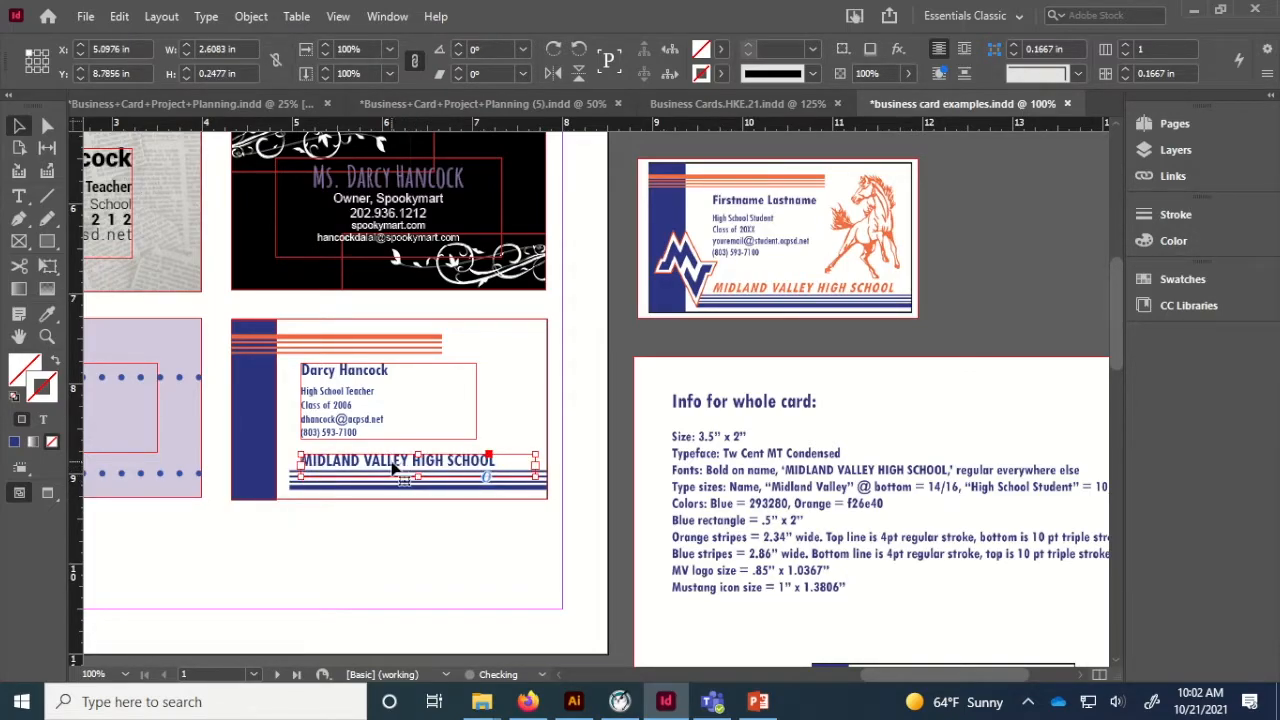
Colour the MIDLAND VALLEY HIGH SCHOOL line orange f26e40.
triple_click(392, 463)
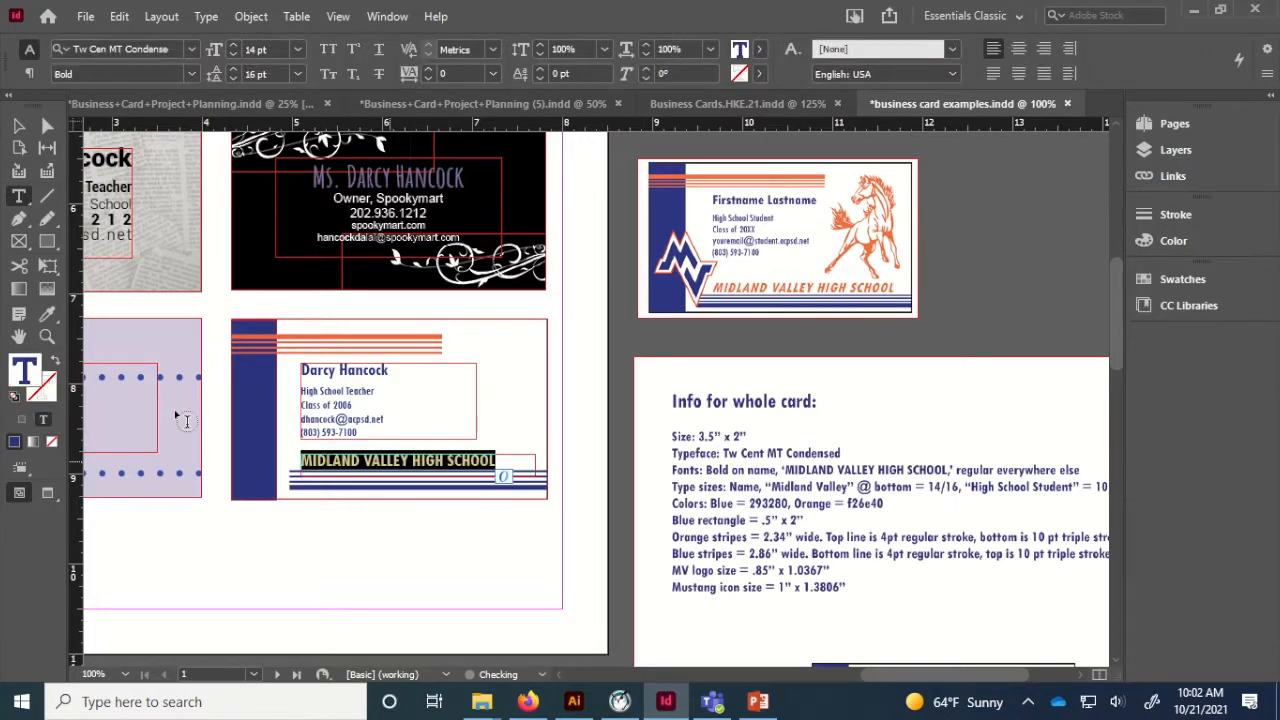
double_click(24, 378)
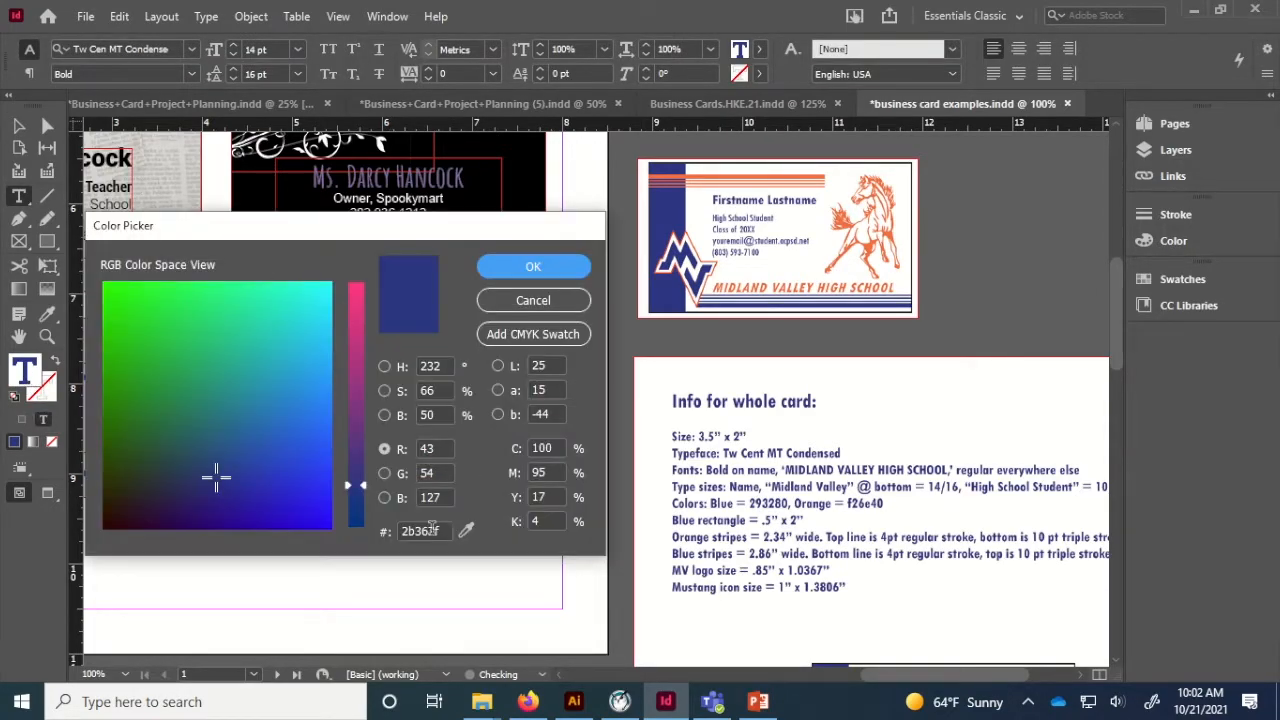
double_click(432, 530)
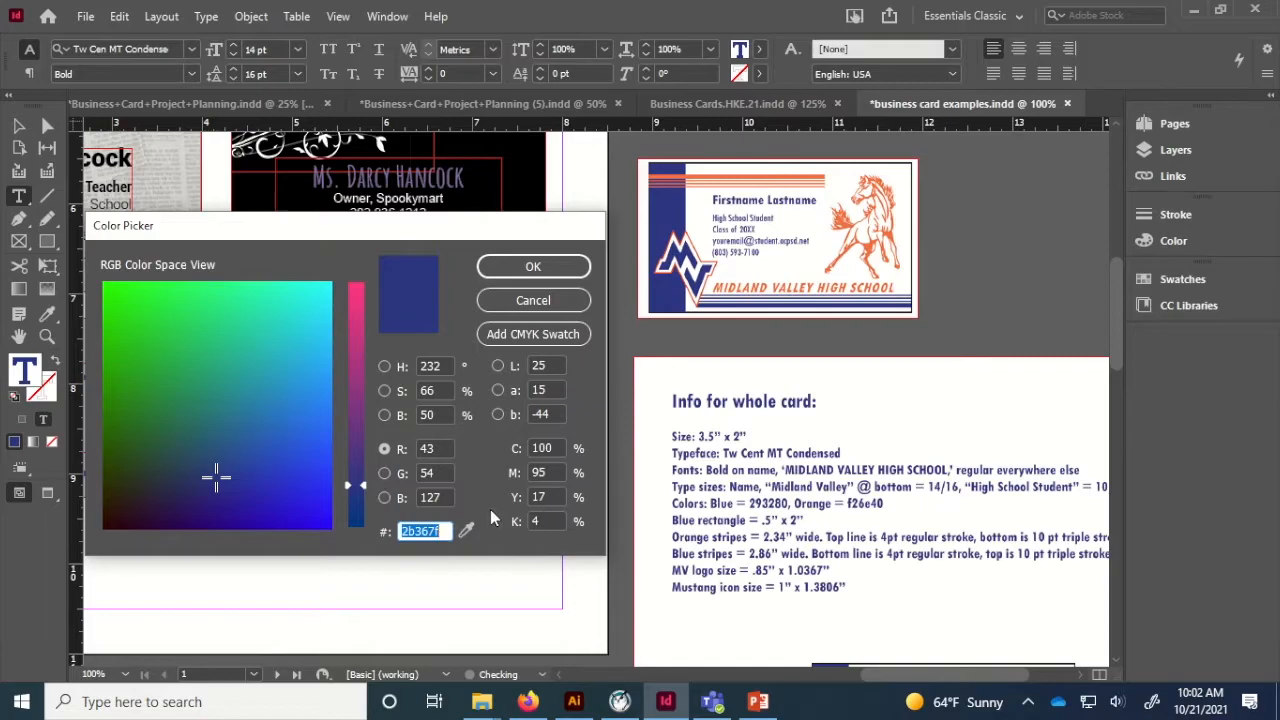
text(f26E40)
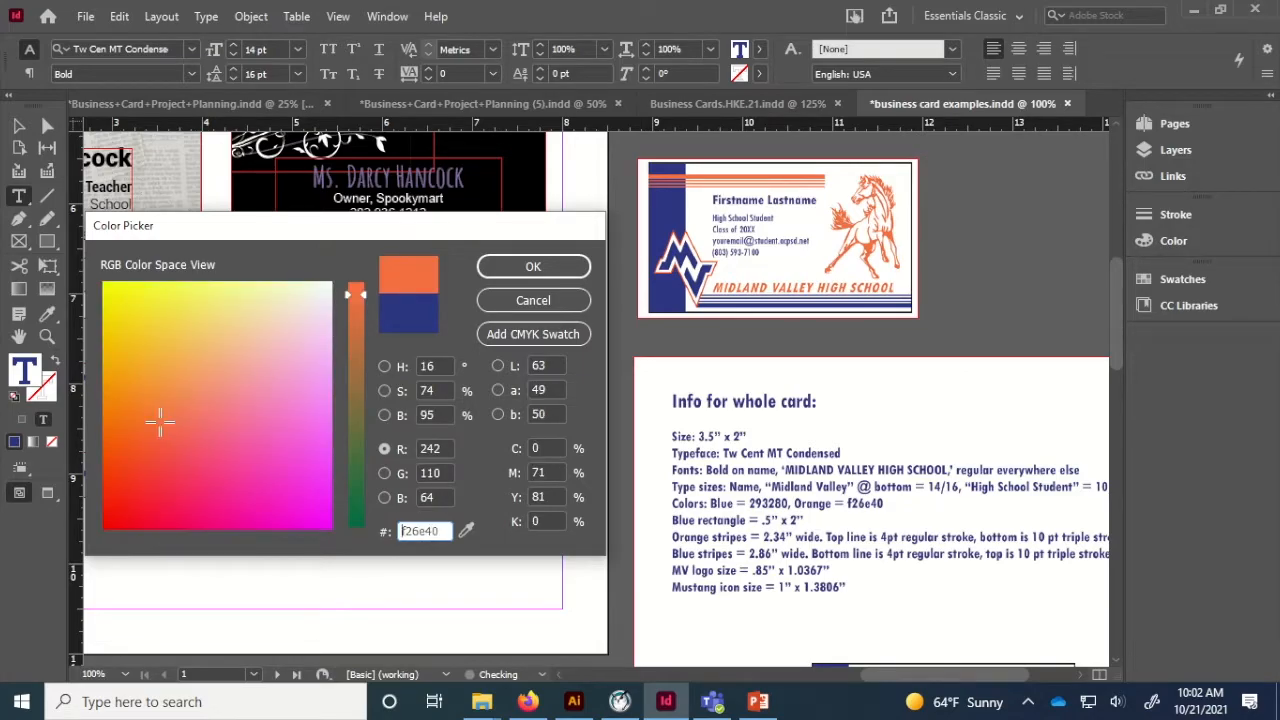
key(Return)
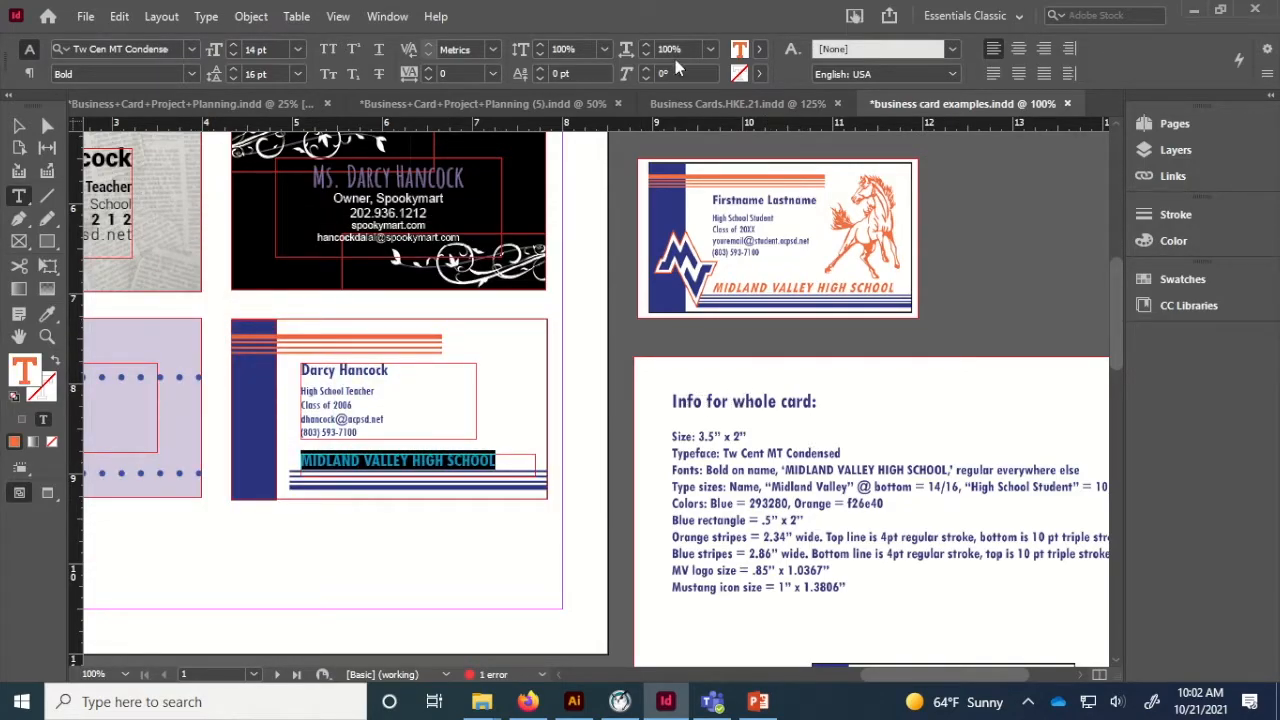
Skew the school name by 10° and deselect it.
click(645, 69)
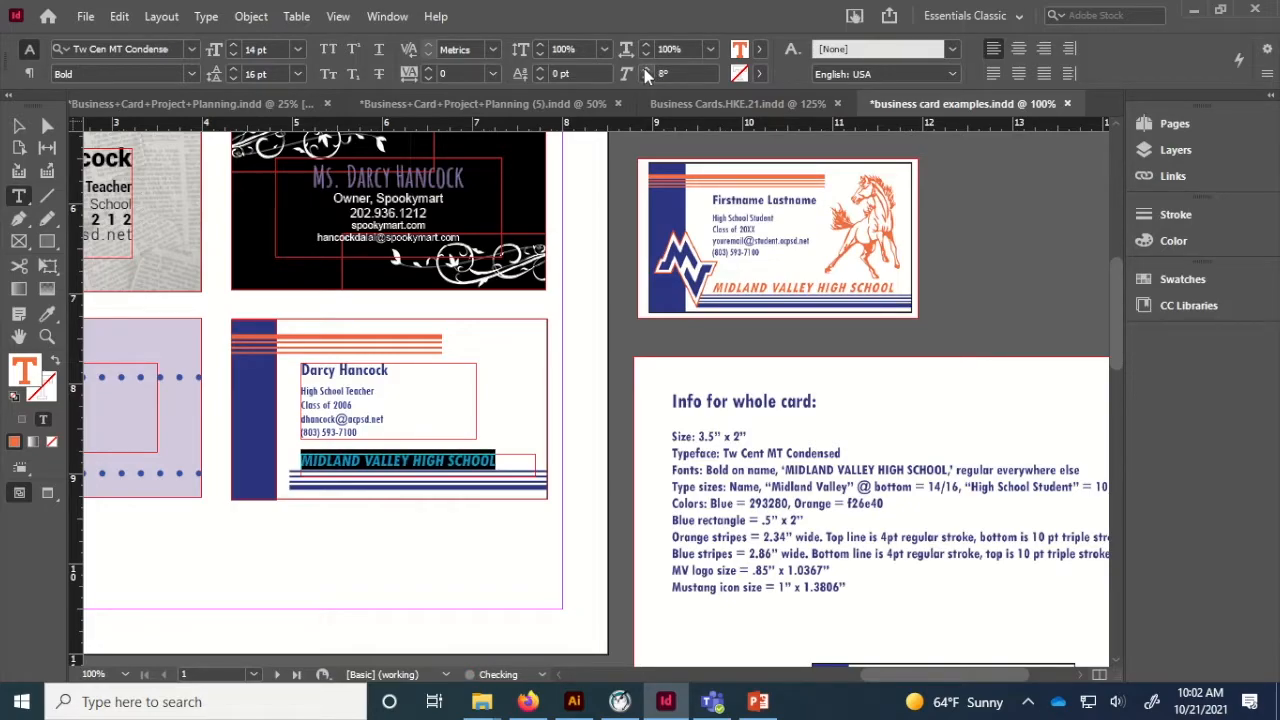
click(645, 69)
click(645, 69)
click(419, 462)
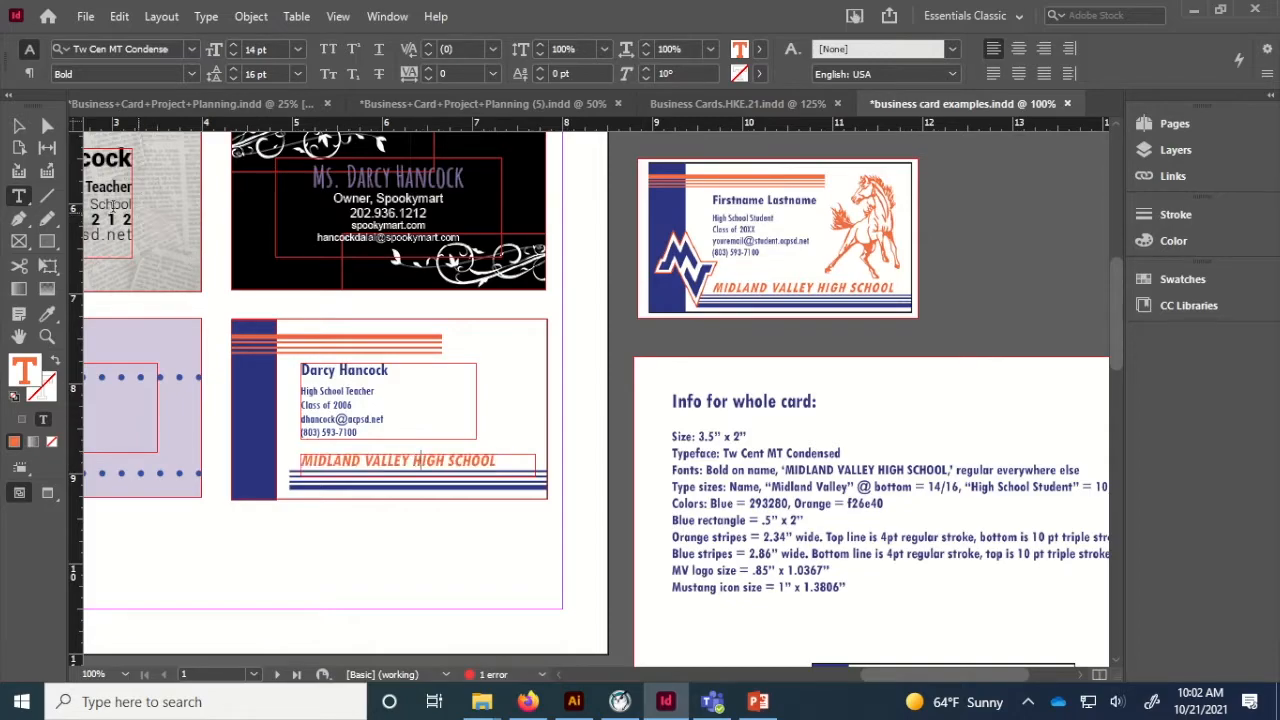
click(18, 125)
click(365, 540)
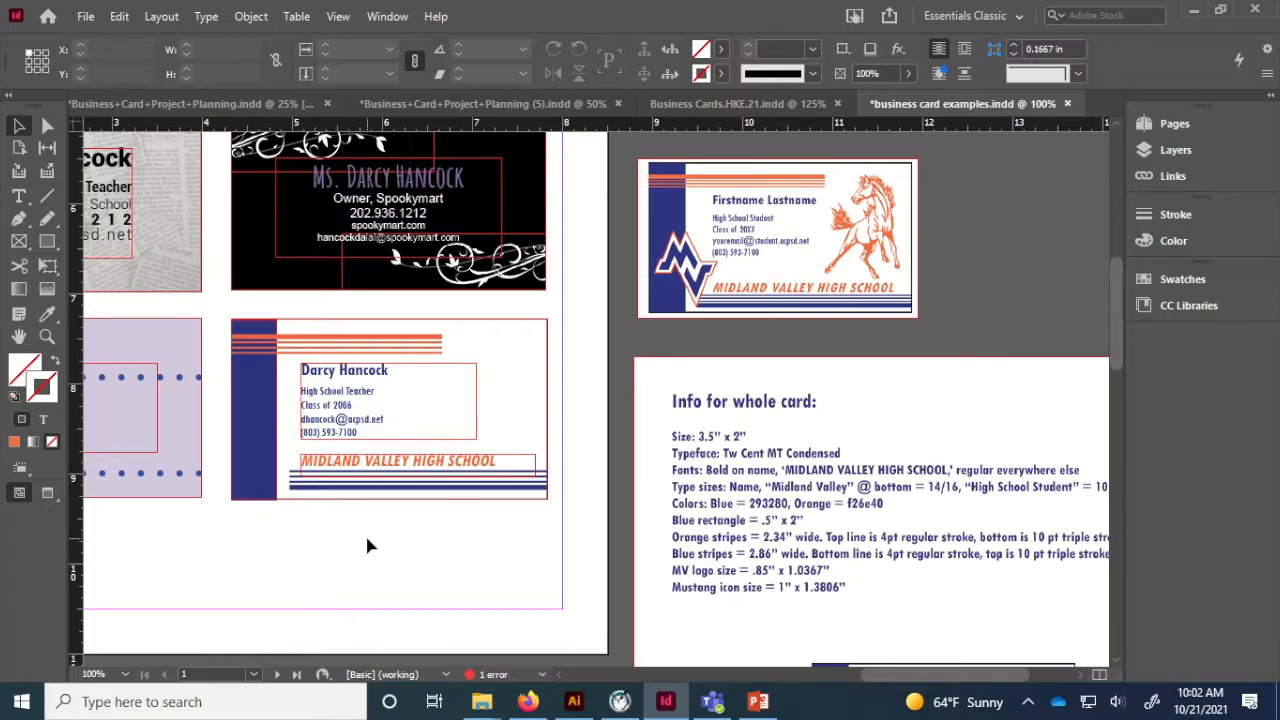
Draw an empty 0.85 × 1.0367 in rectangle frame for the logo.
key(w)
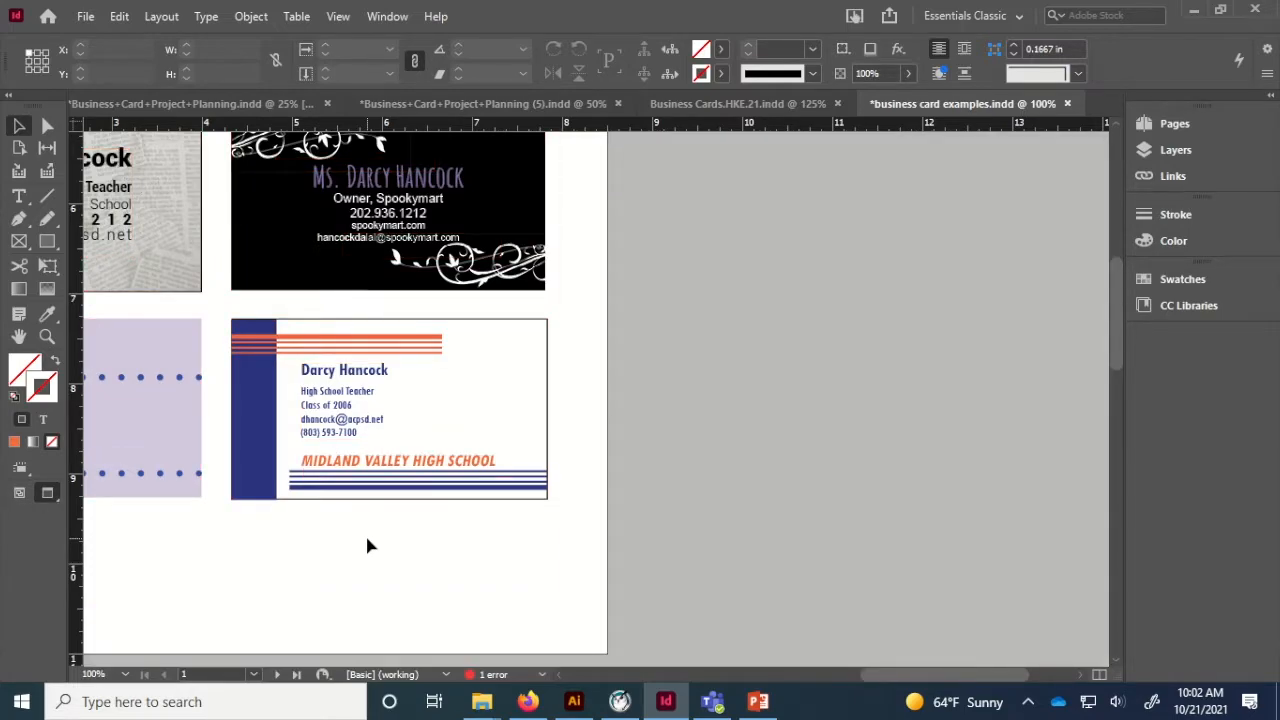
key(w)
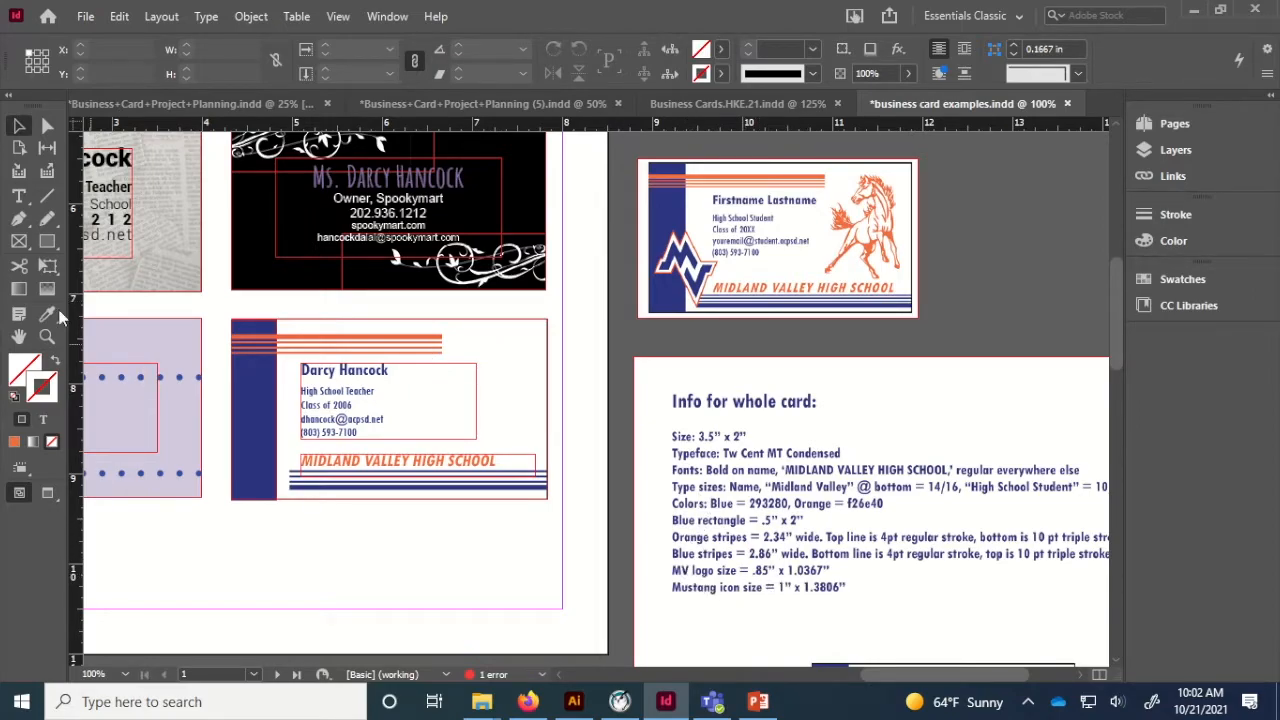
click(48, 241)
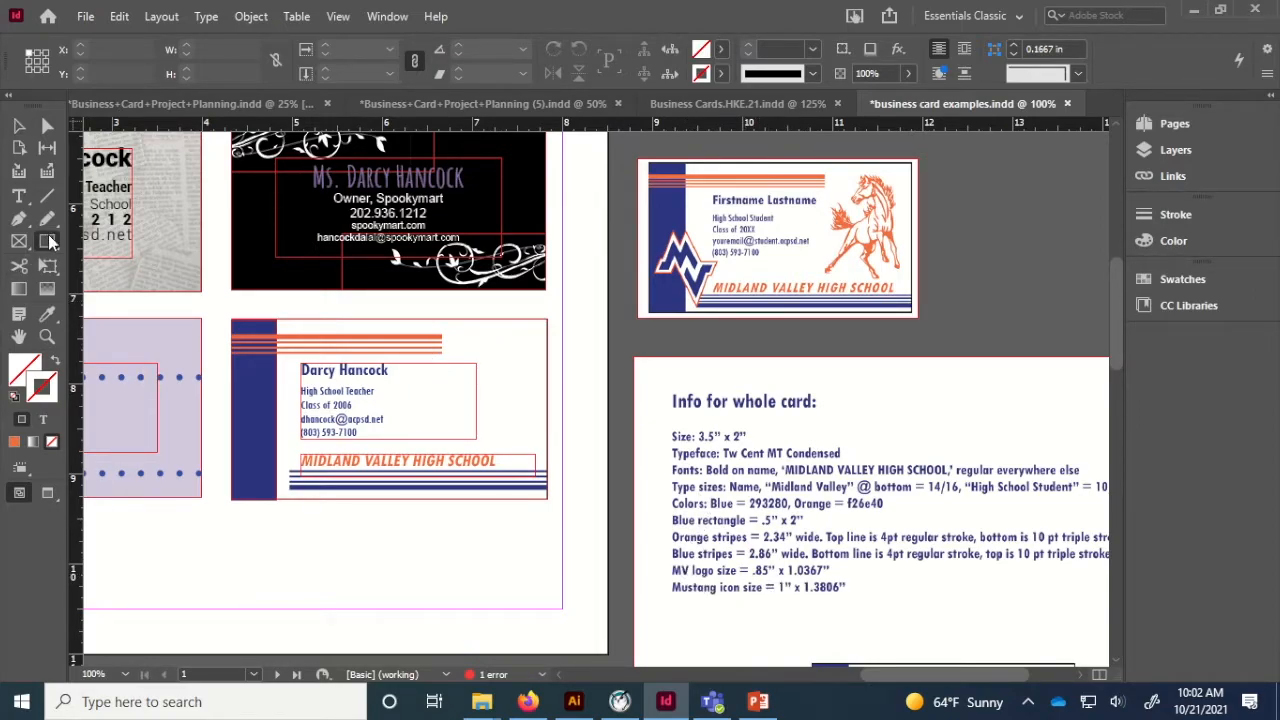
click(294, 512)
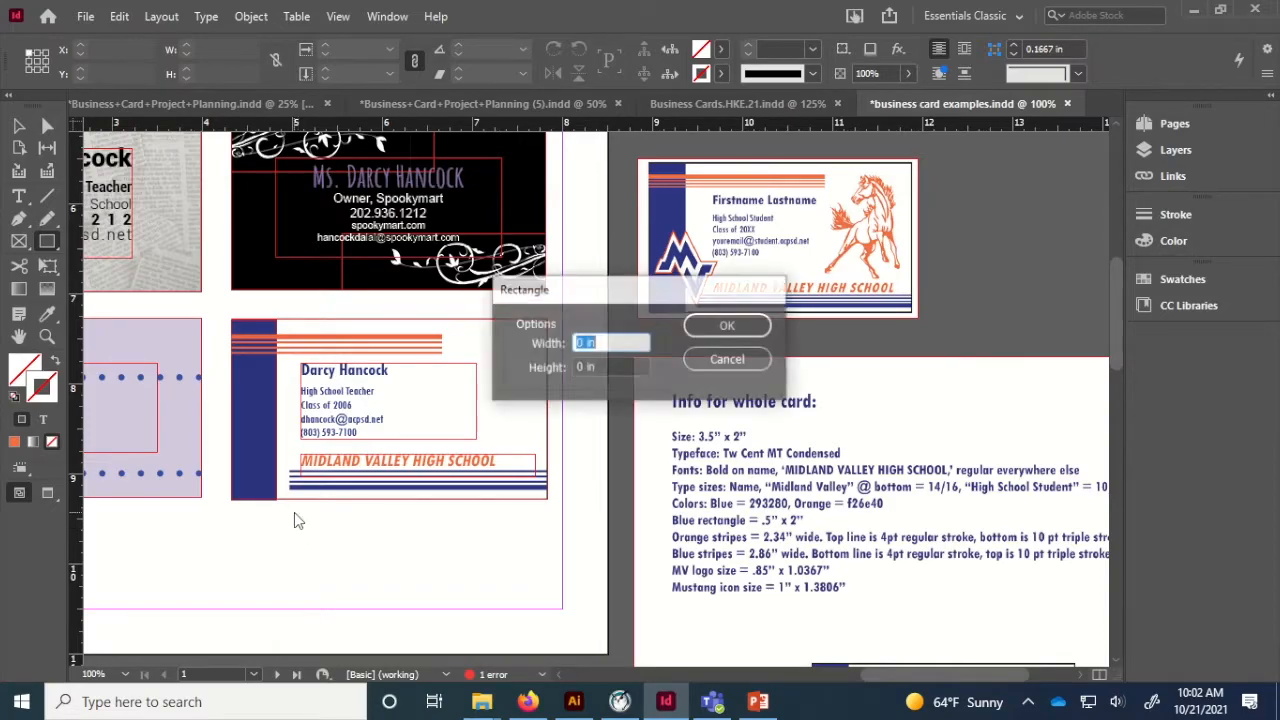
text(.85)
key(Tab)
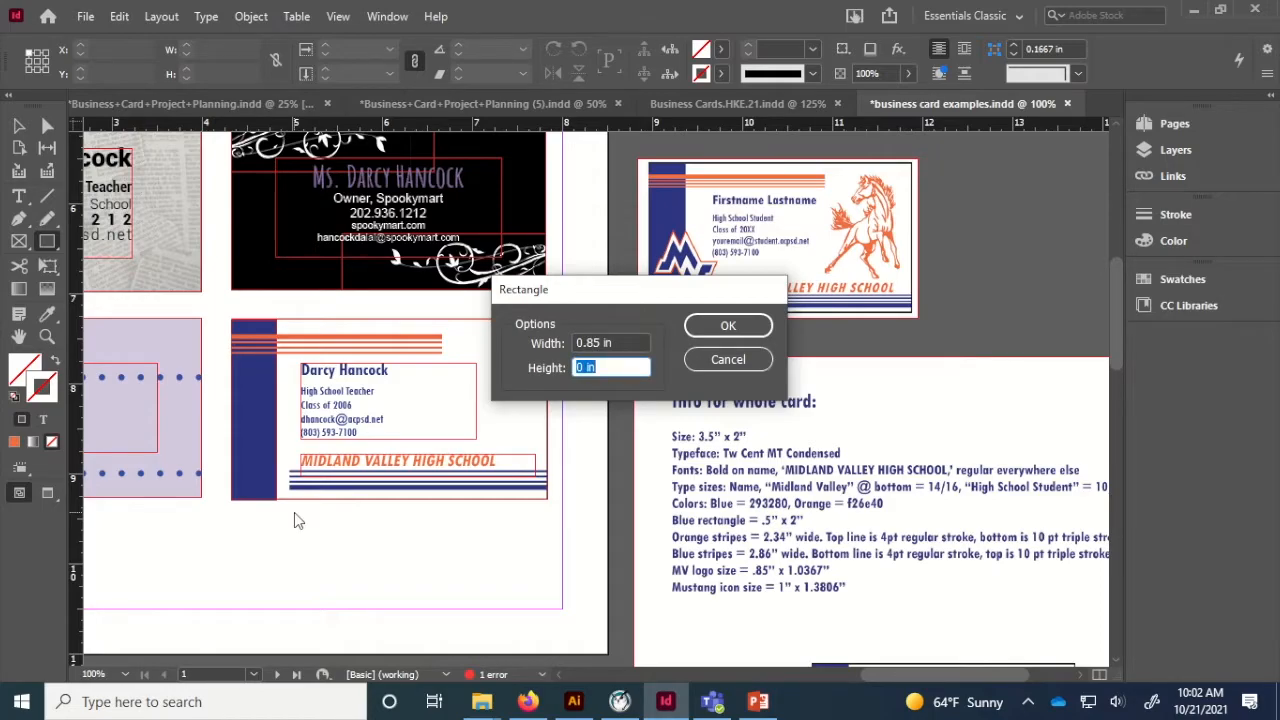
text(1.0367)
key(Return)
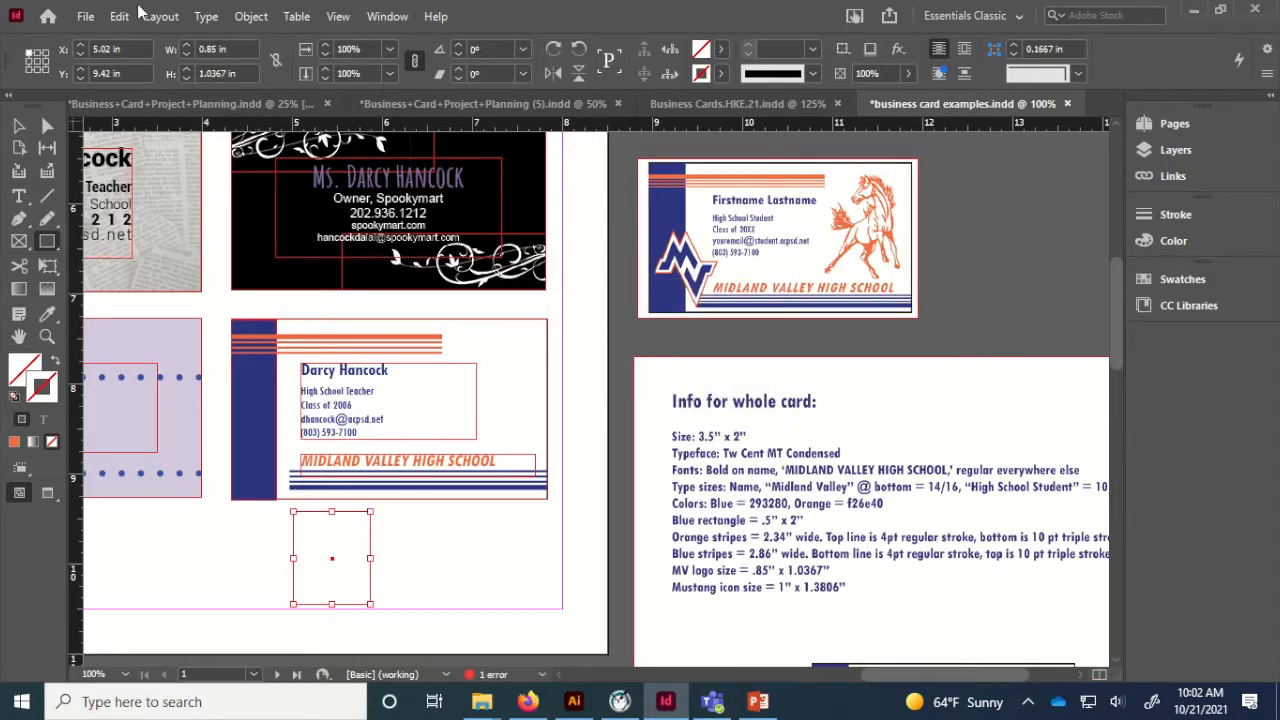
Place mv_logo(1) from the Downloads folder into the frame.
click(86, 16)
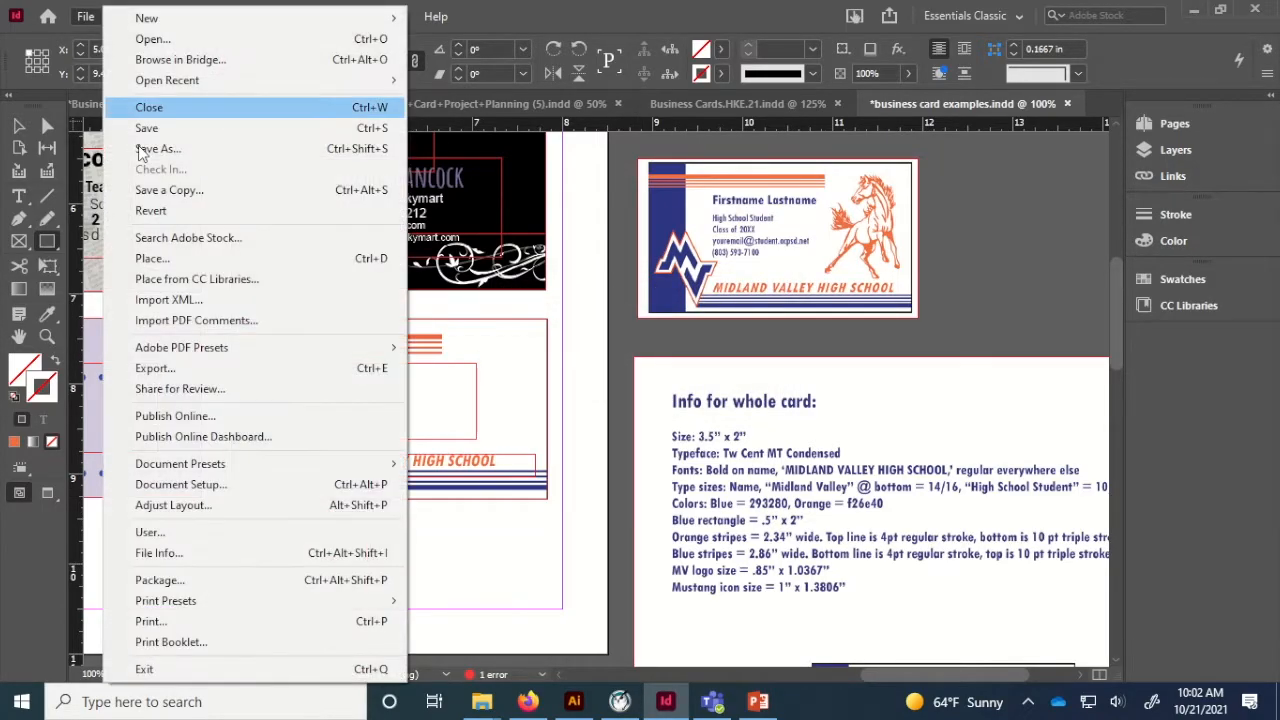
click(152, 256)
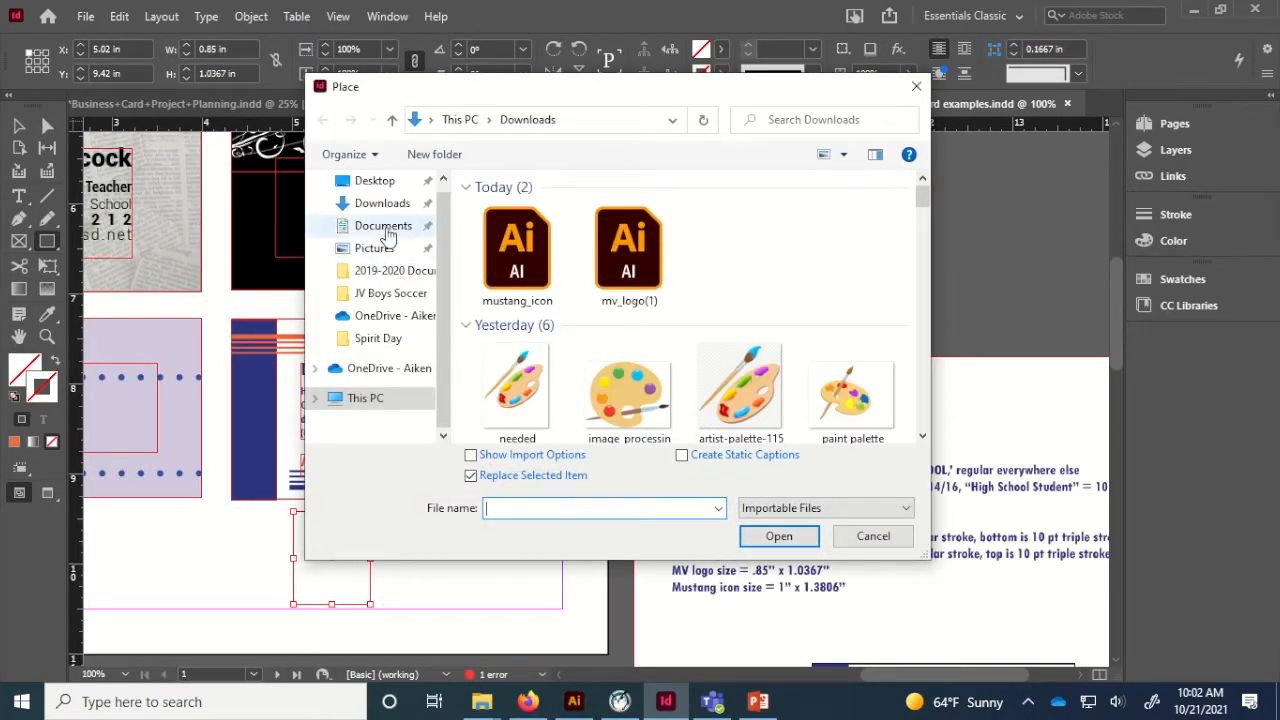
click(384, 210)
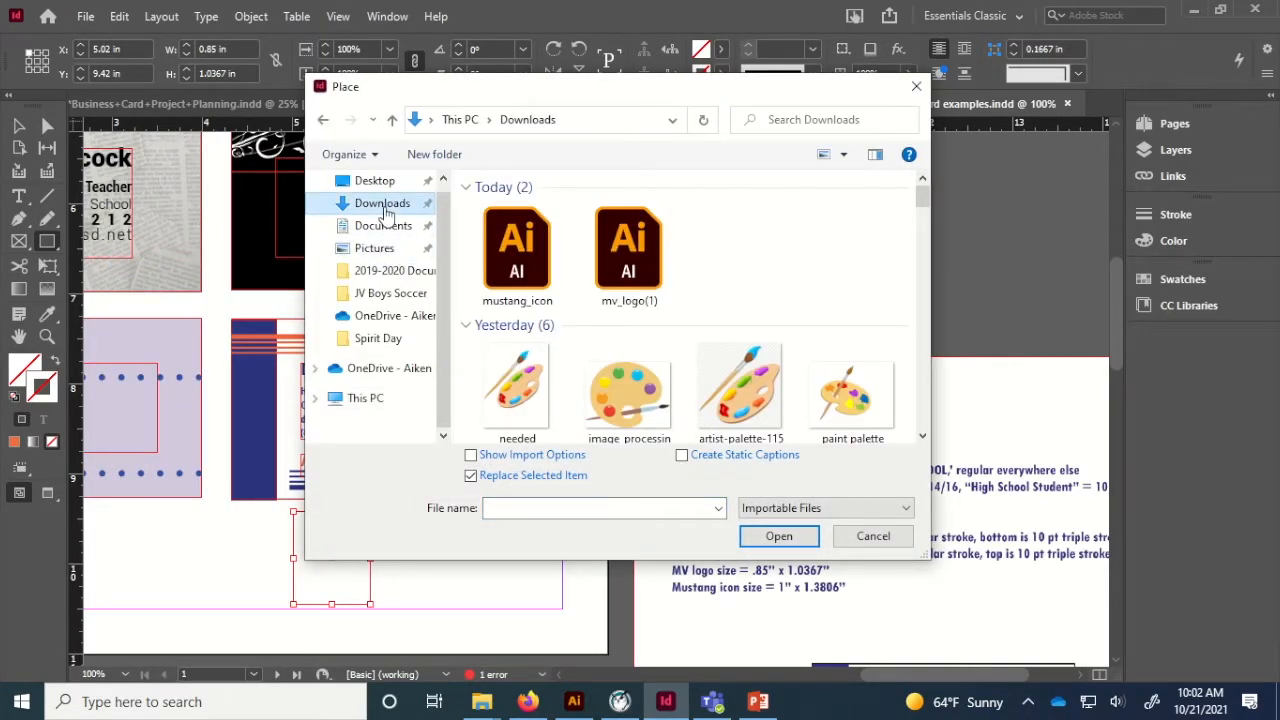
double_click(629, 250)
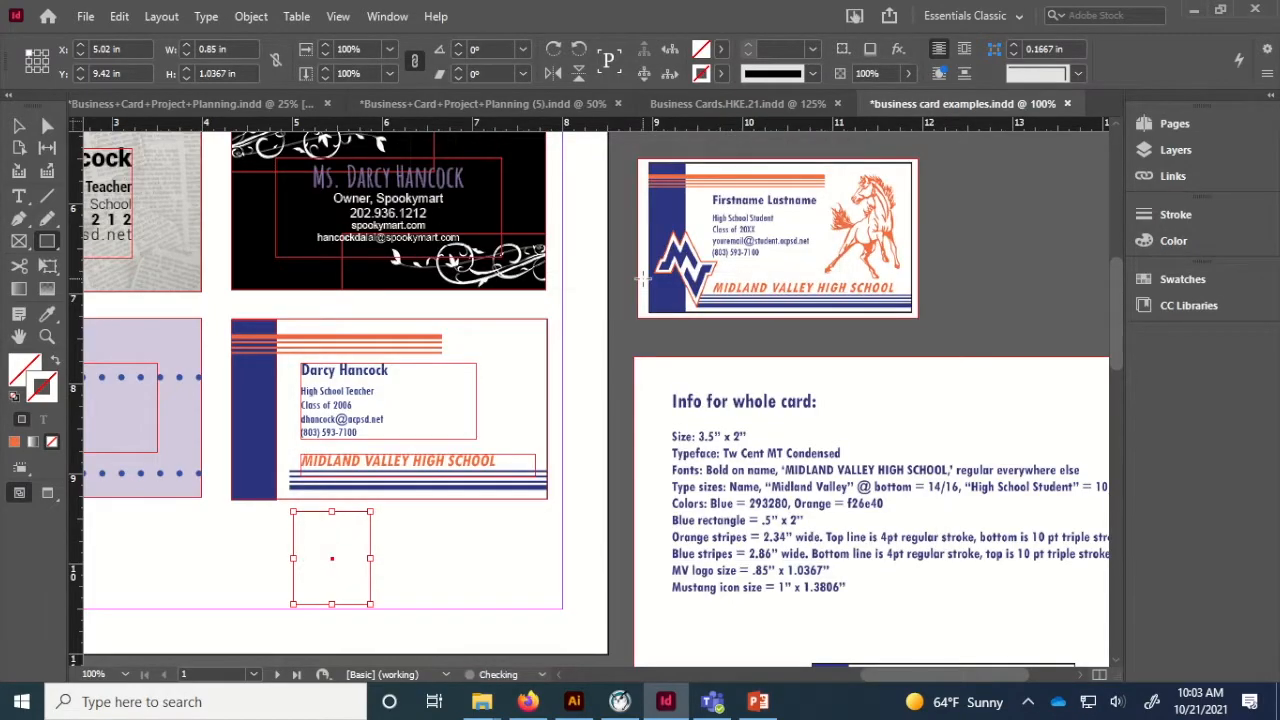
Fit the MV logo with Fill Frame Proportionally.
right_click(338, 545)
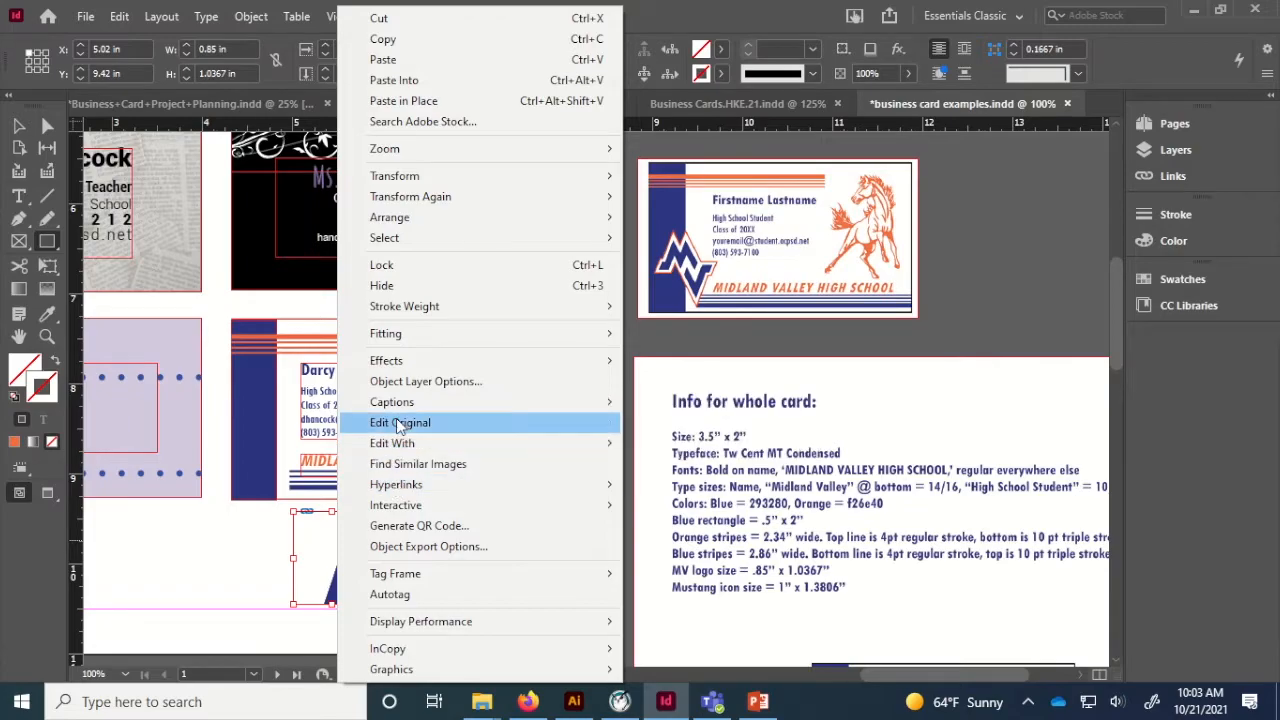
mouse_move(400, 330)
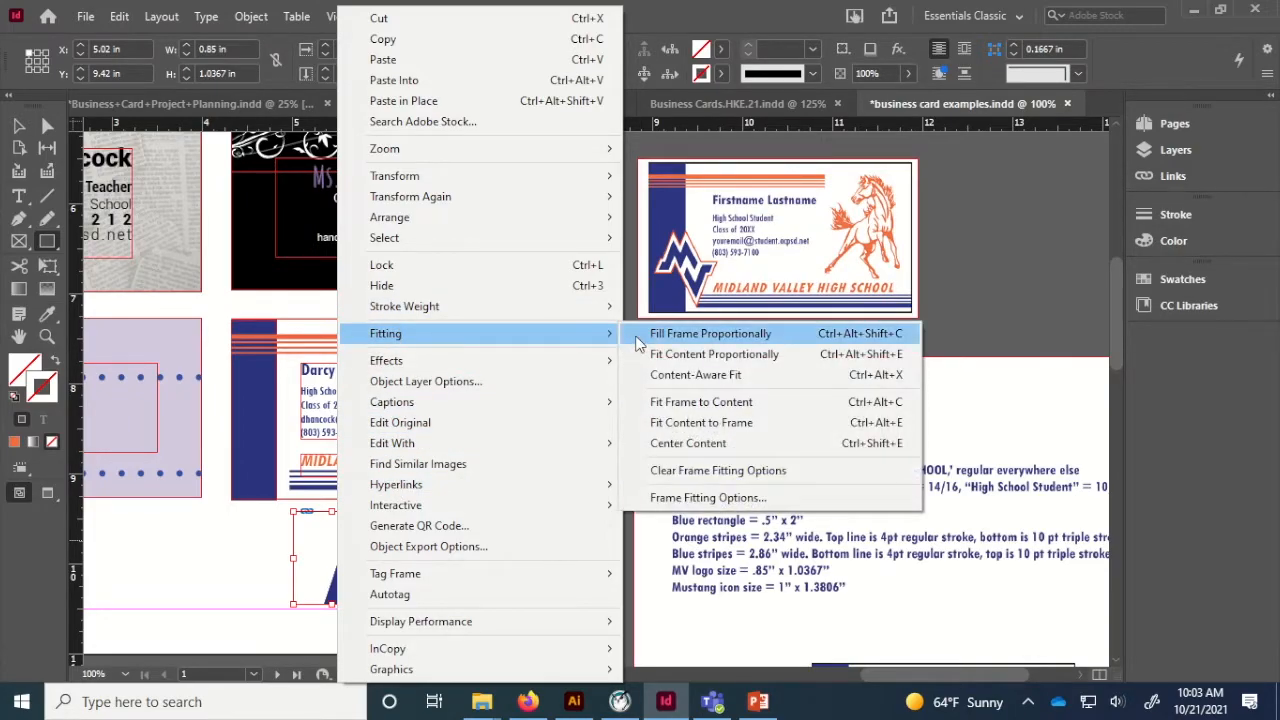
click(652, 336)
Move the MV logo onto the card's blue bar, overlapping the bottom stripes.
key(v)
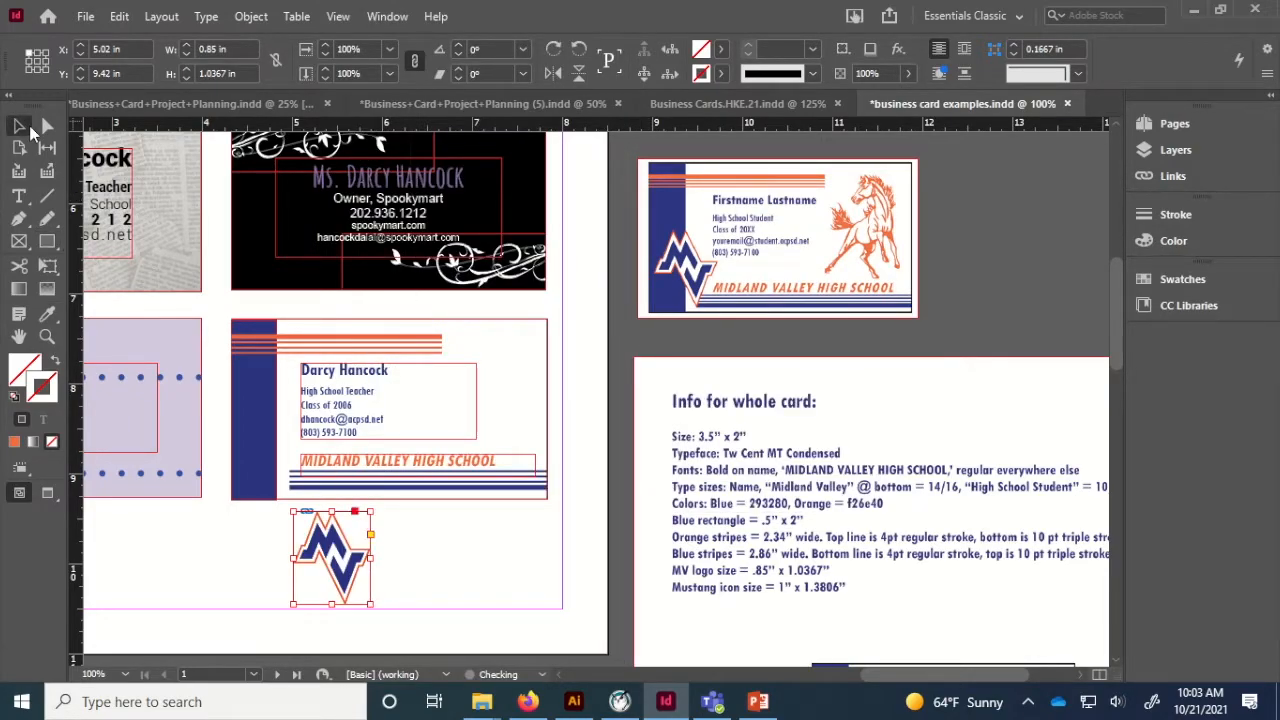
click(440, 587)
drag(350, 577, 280, 457)
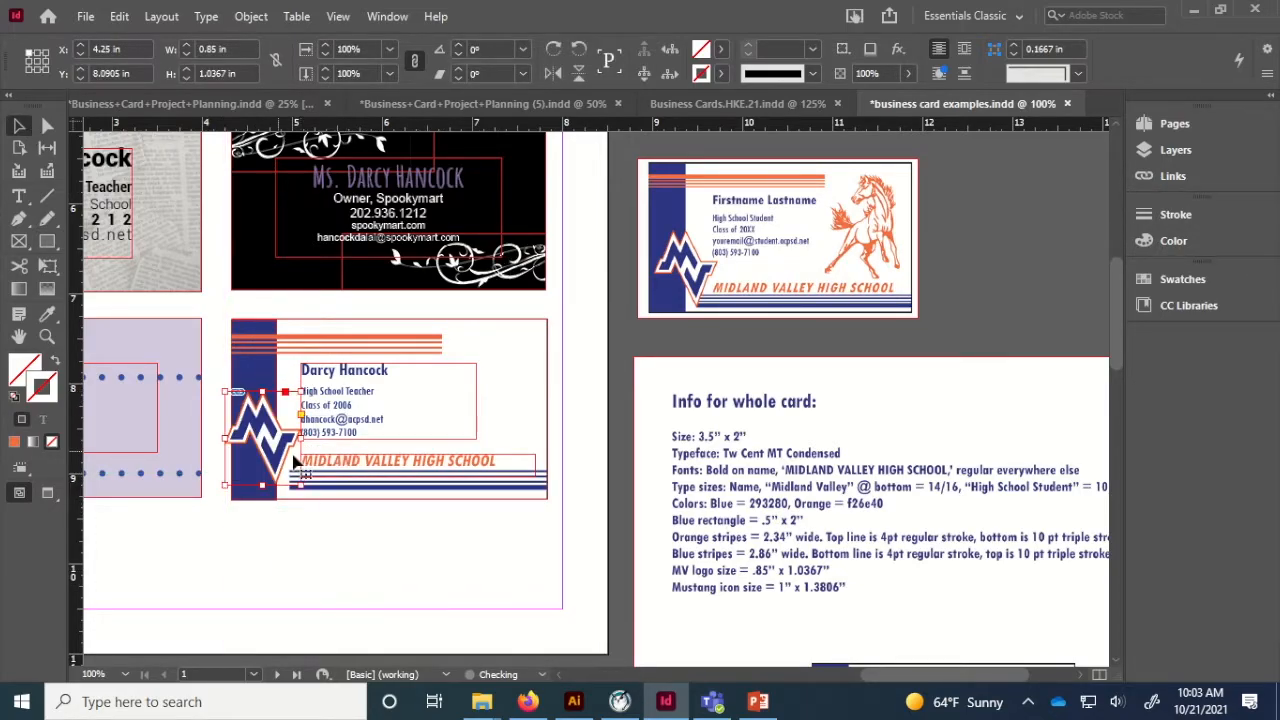
key(Right)
key(Right)
key(Right)
key(Right)
key(Right)
key(Right)
key(Right)
key(Right)
key(Down)
key(Down)
key(Down)
key(Down)
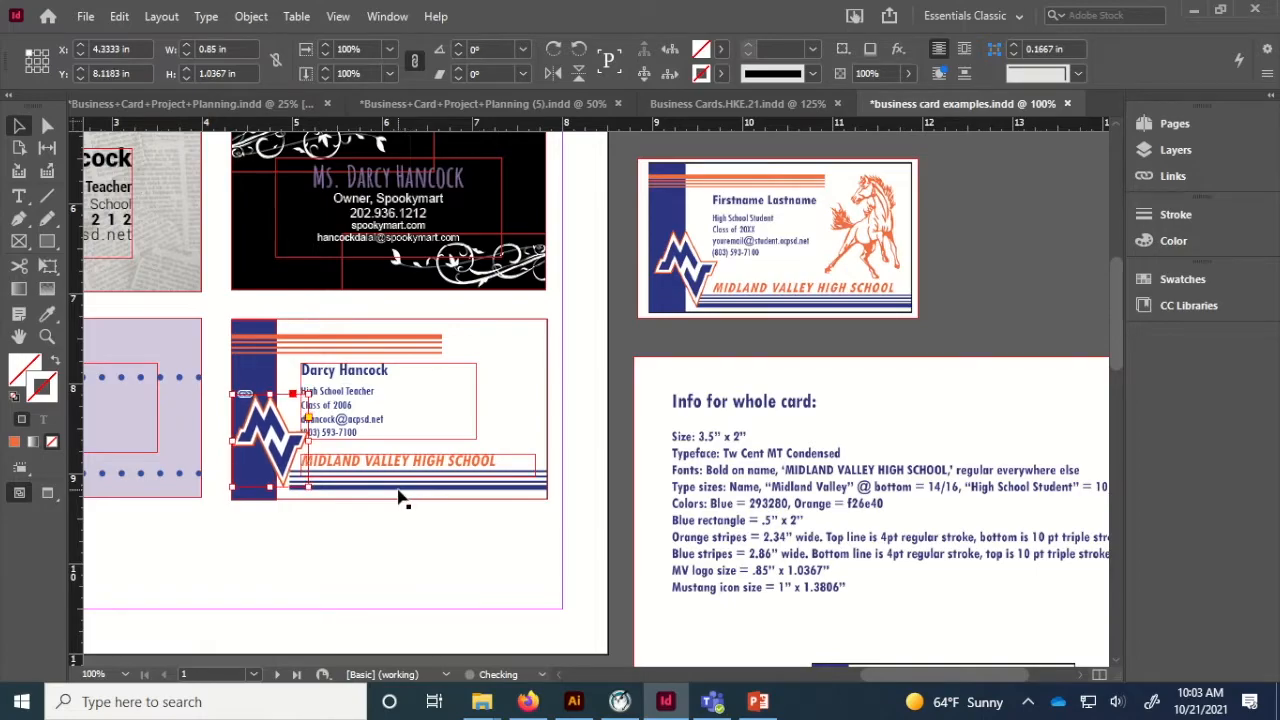
key(Right)
key(Down)
key(Down)
key(Right)
key(Up)
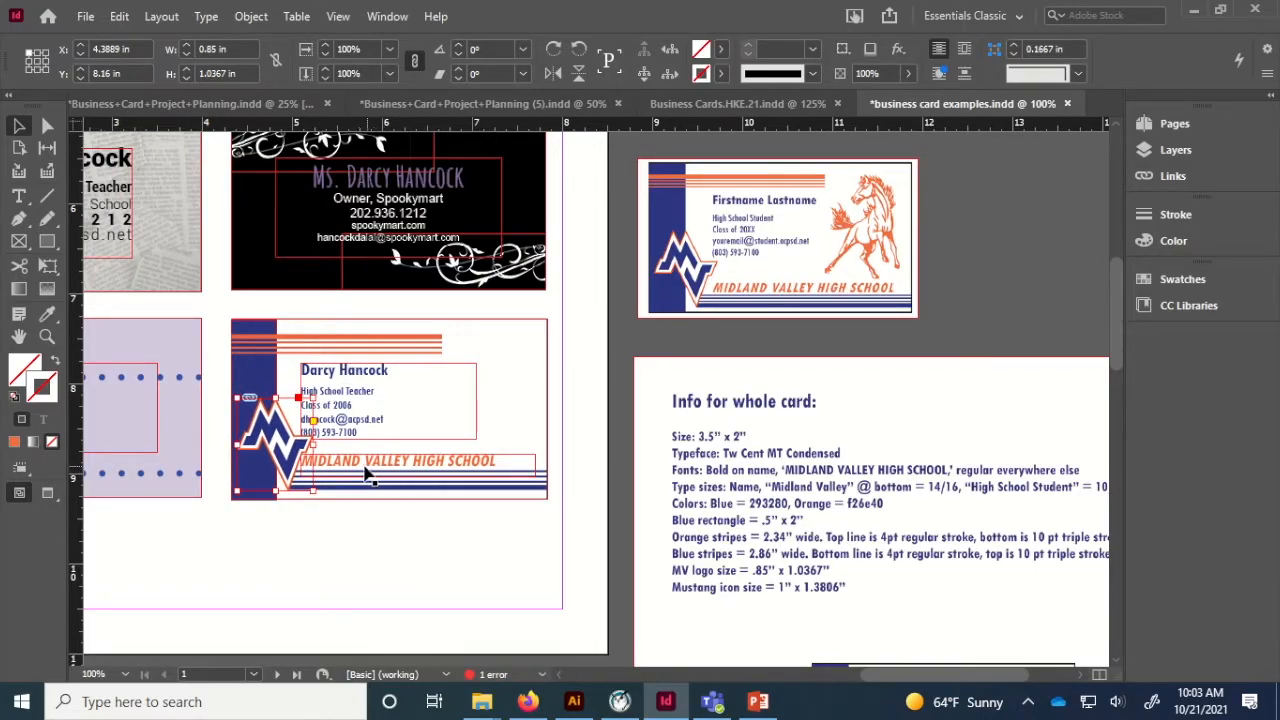
Preview the card without frame edges to check the logo's position.
click(335, 552)
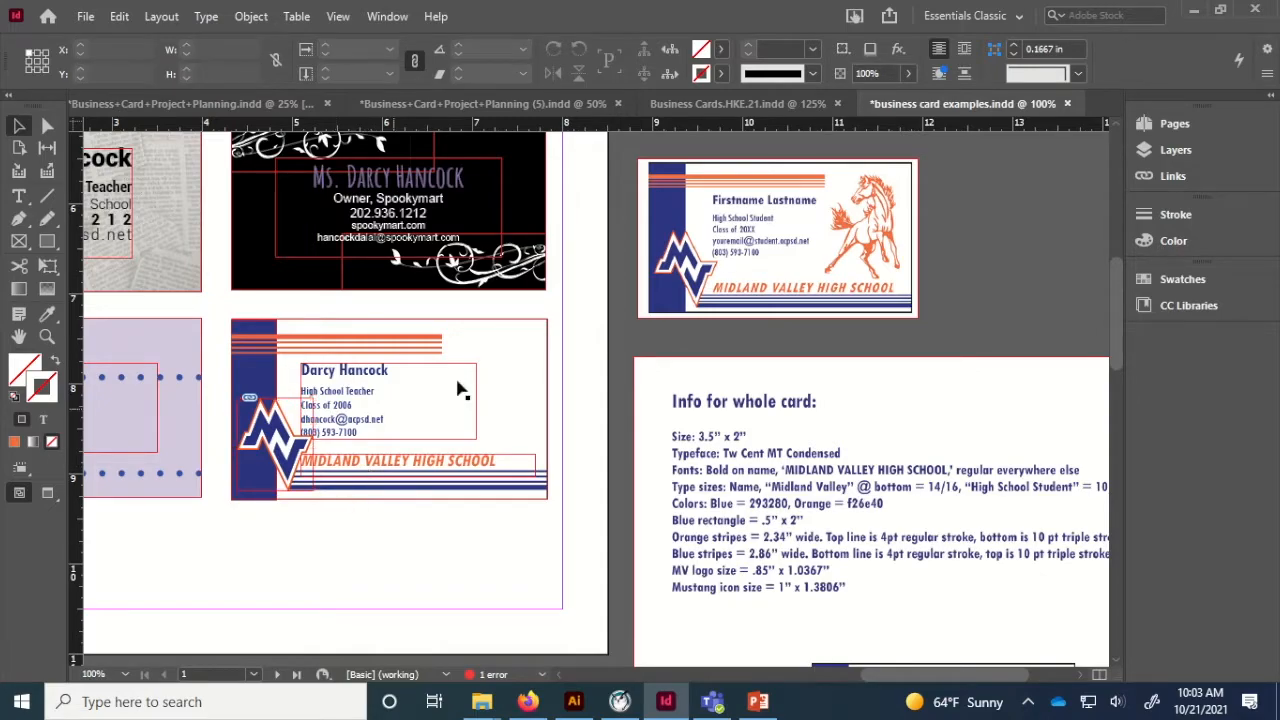
scroll(386, 371, up, 4)
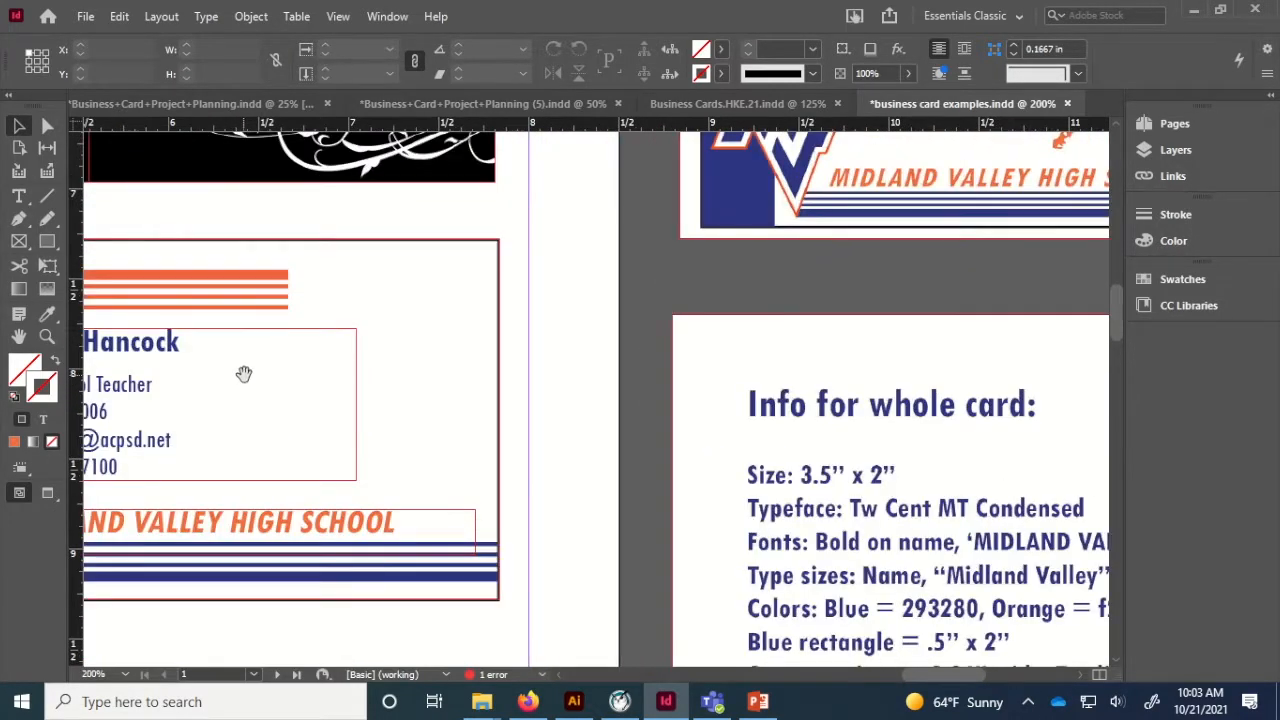
drag(552, 421, 588, 424)
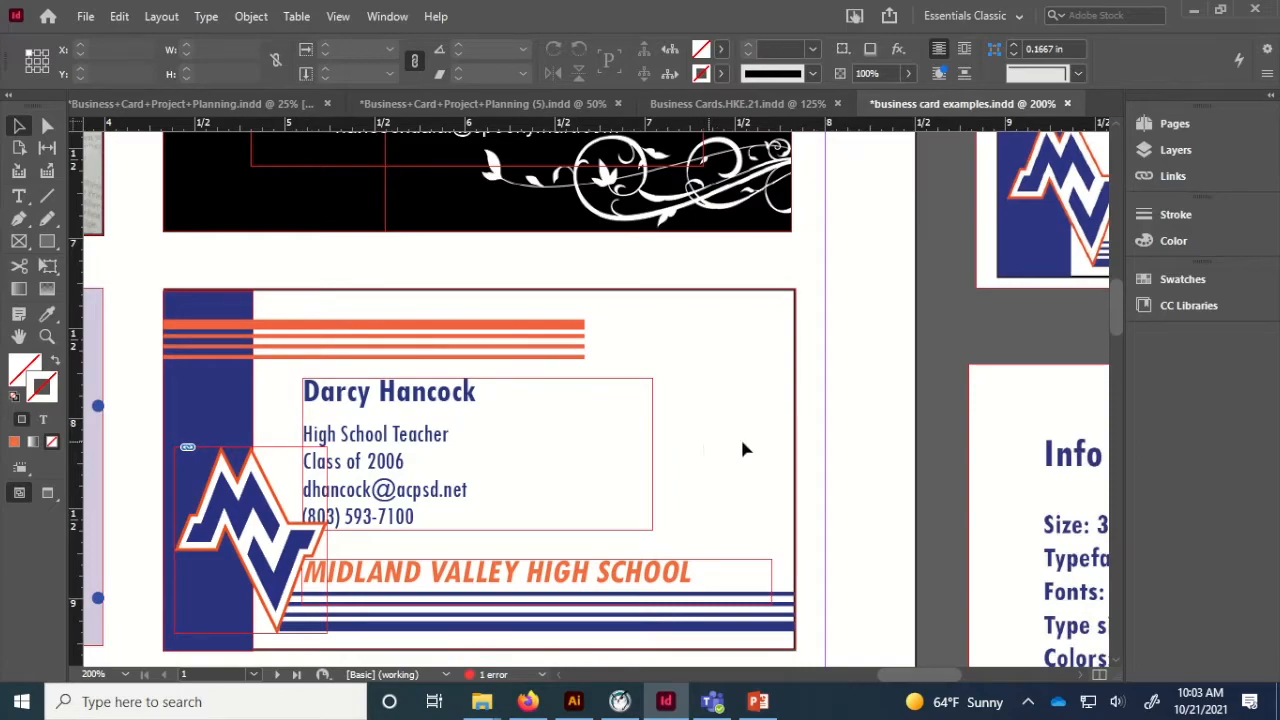
key(w)
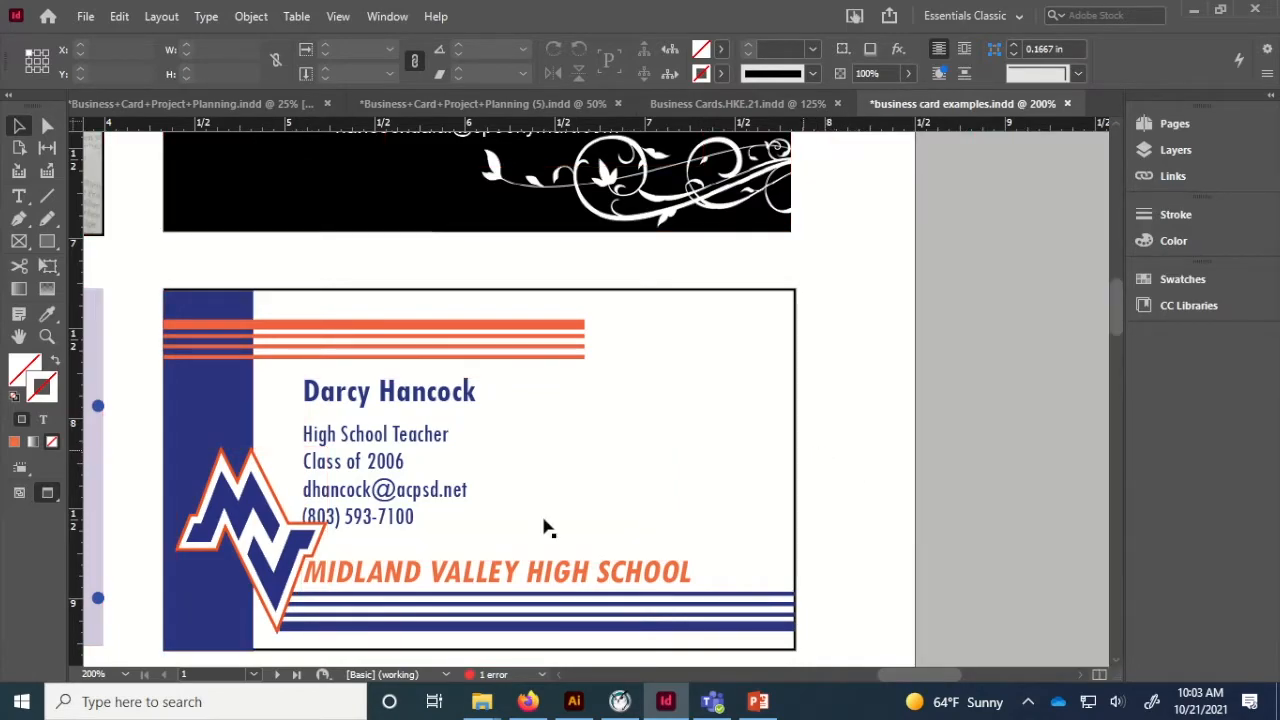
click(242, 496)
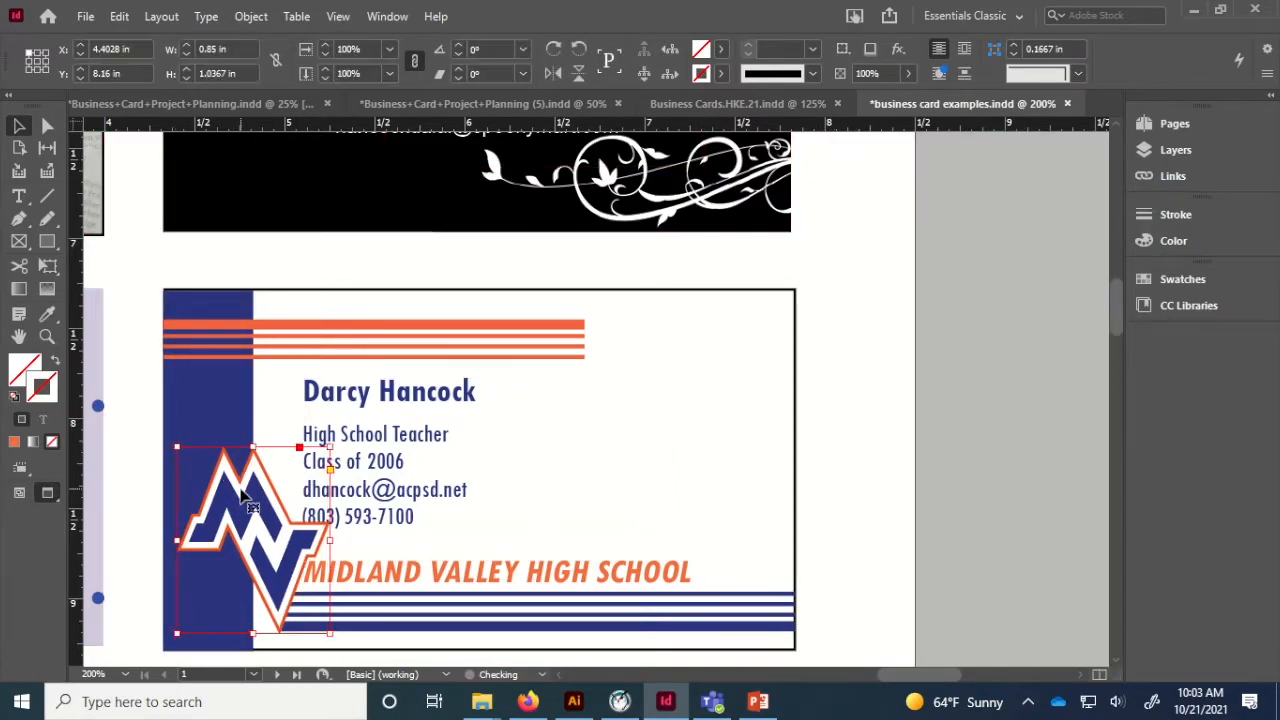
click(905, 490)
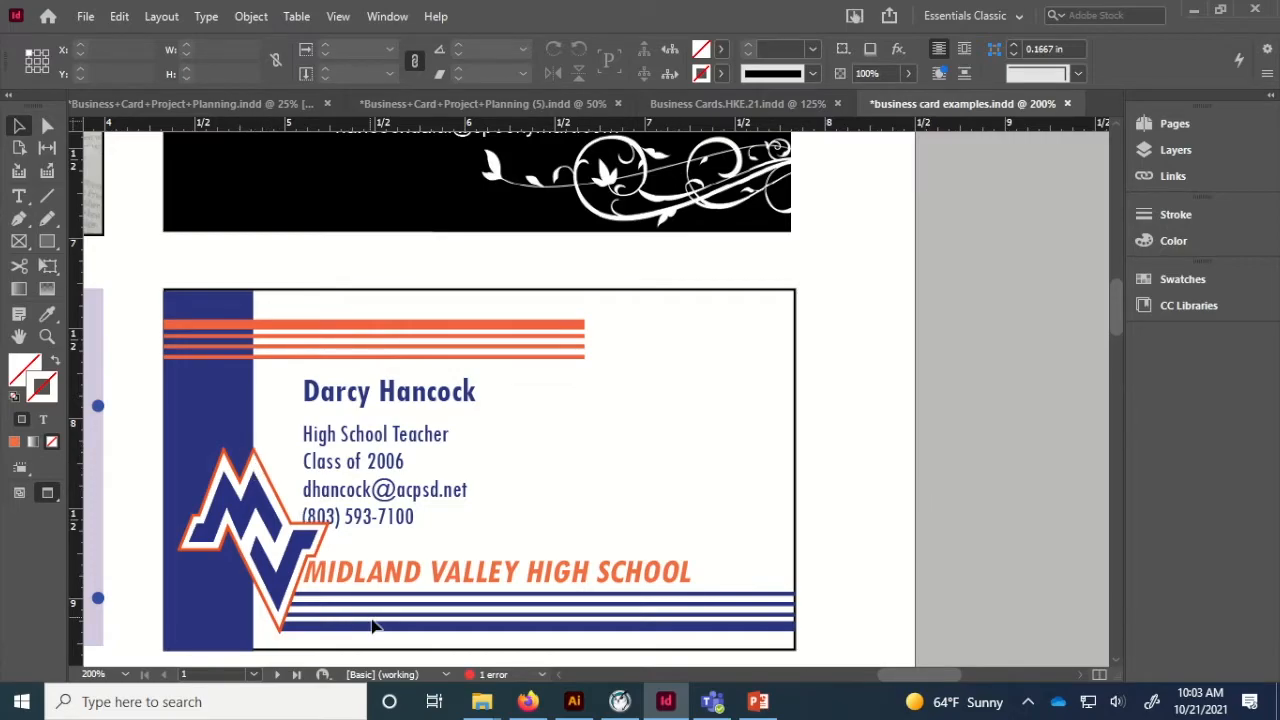
Nudge the blue stripes down slightly and the school name right.
click(425, 612)
key(Down)
click(400, 575)
key(Right)
key(Right)
key(Right)
key(Right)
key(Right)
key(Right)
key(Right)
Shift the contact text block right to X 5.28 in and select both text frames.
key(Right)
key(Right)
key(Right)
click(371, 512)
key(Right)
key(Right)
key(Right)
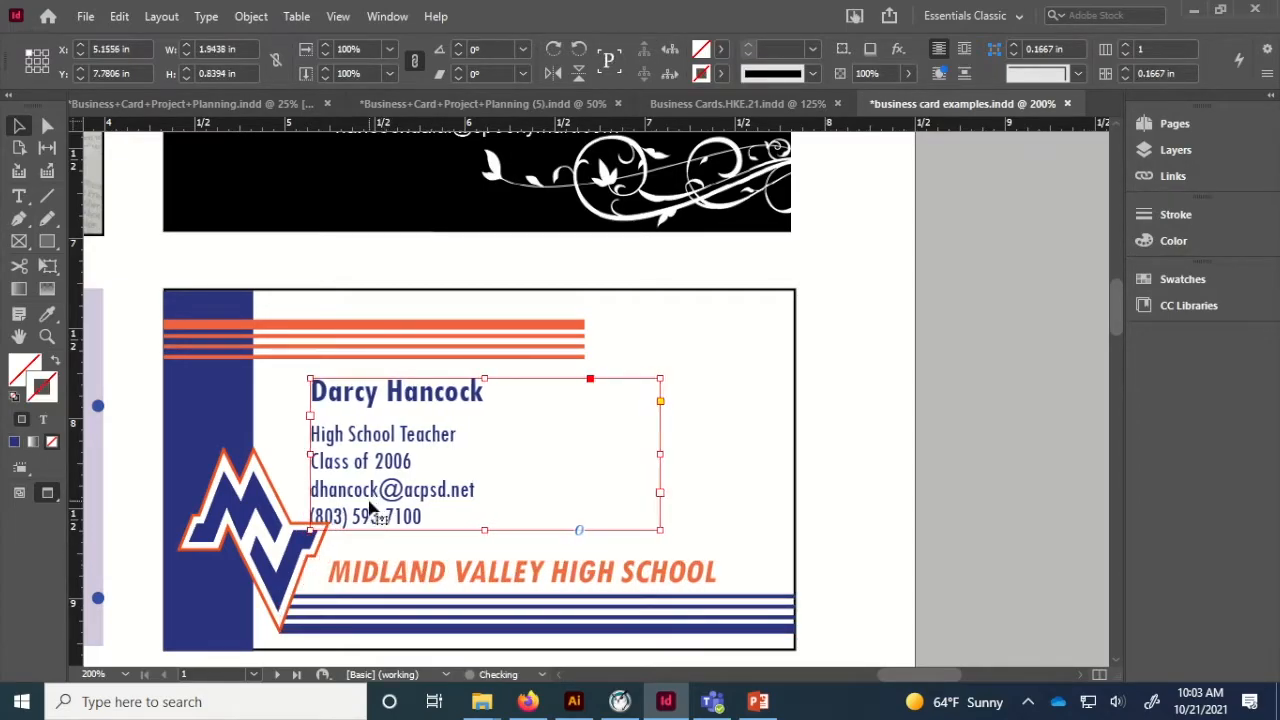
key(Right)
key(Right)
key(Right)
key(Right)
key(Right)
key(Right)
key(Right)
key(Right)
key(Right)
drag(378, 492, 378, 500)
key(Up)
key(Up)
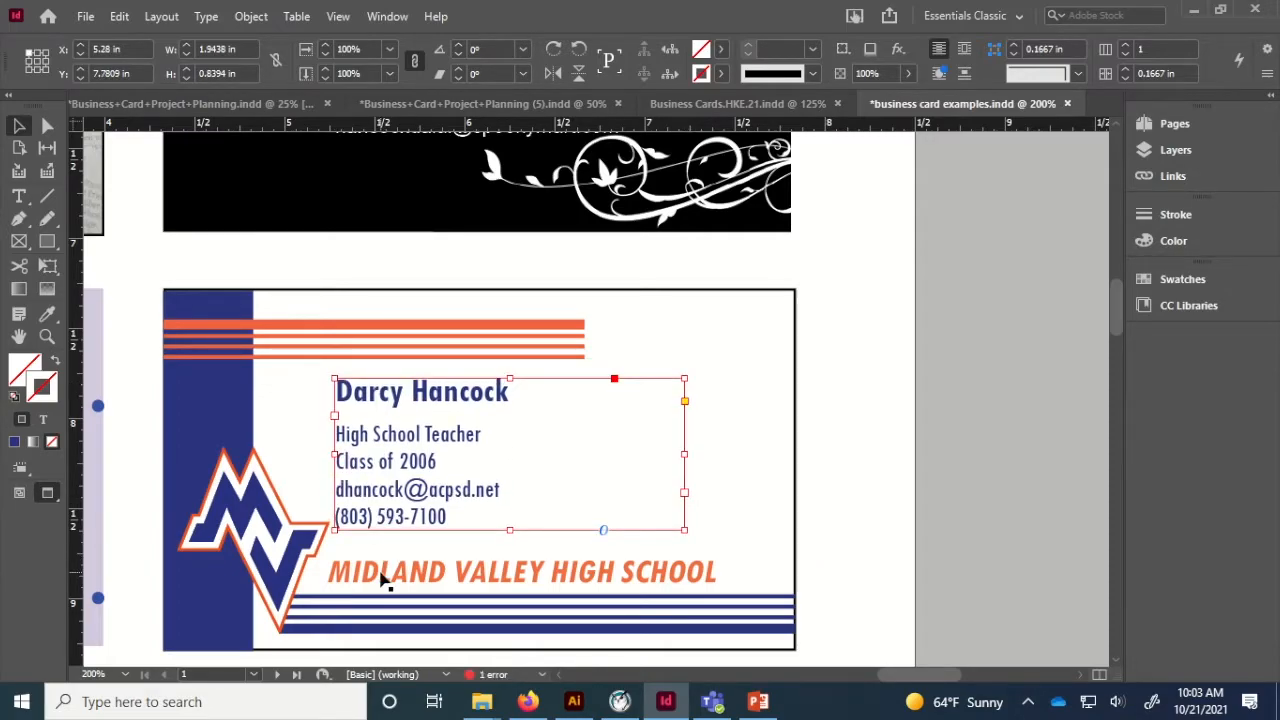
click(380, 578)
click(383, 512)
shift+click(380, 582)
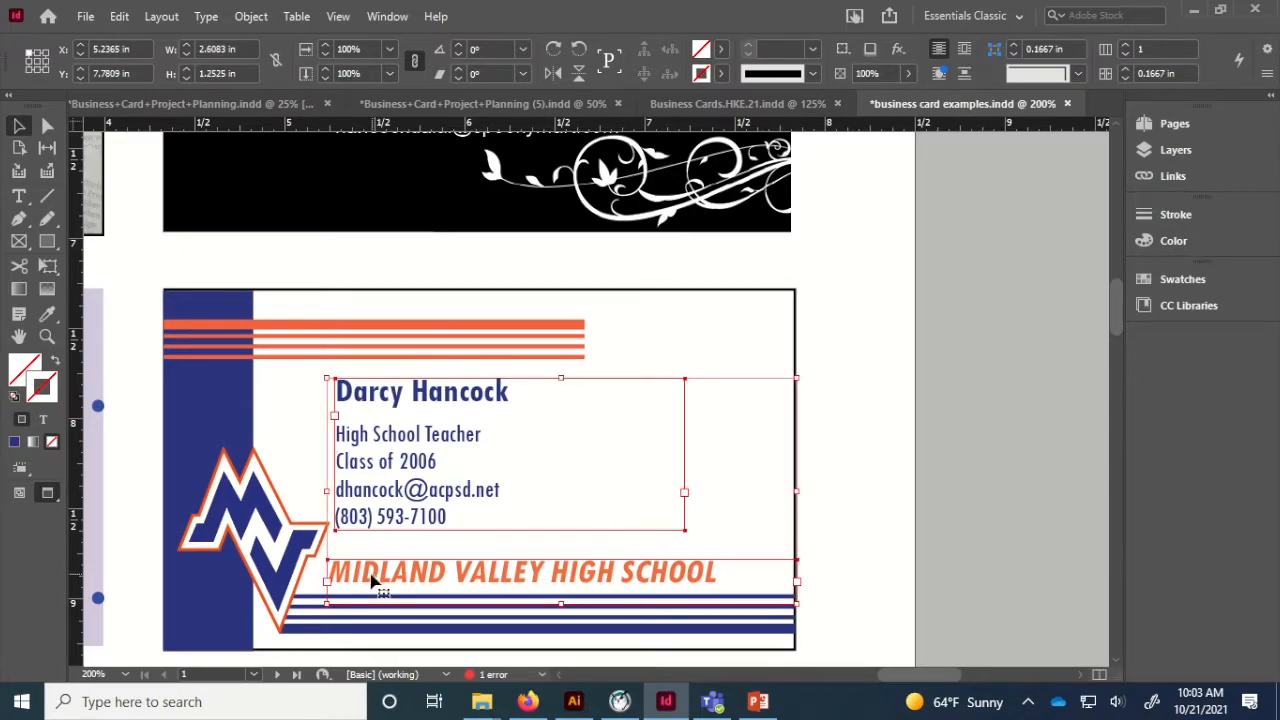
Align the left edges of the contact text and school name frames.
click(386, 17)
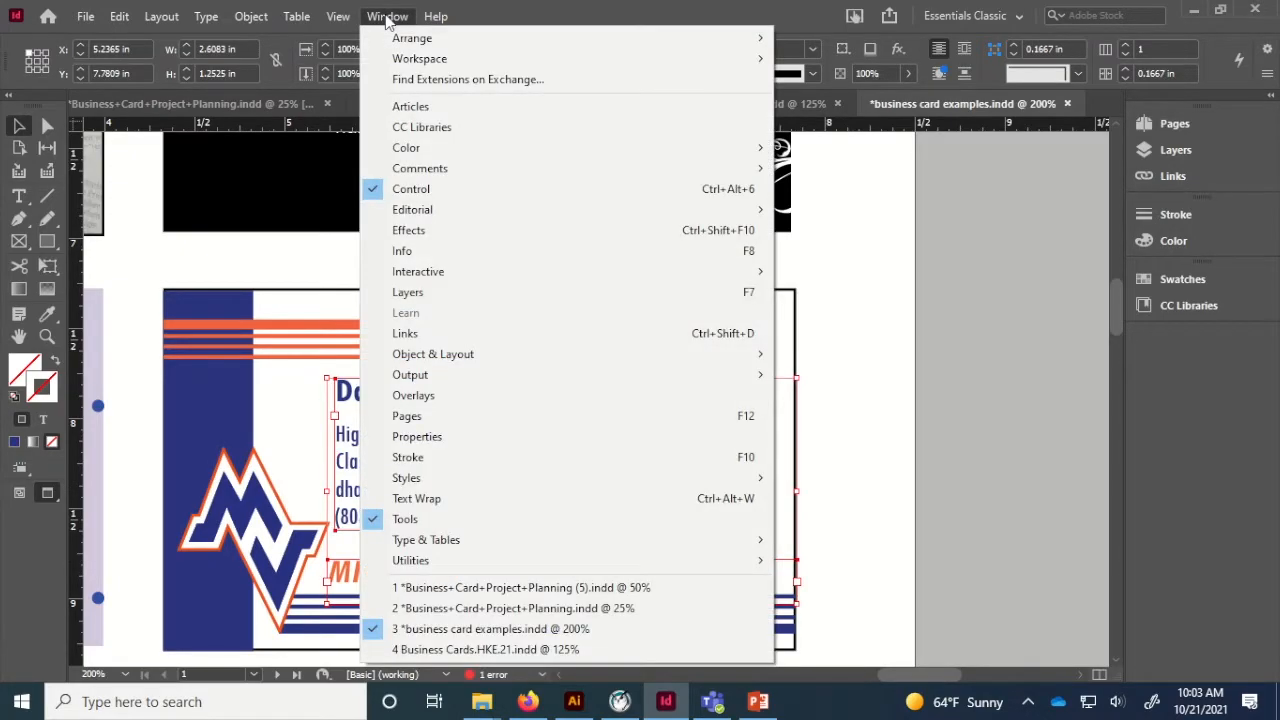
mouse_move(520, 354)
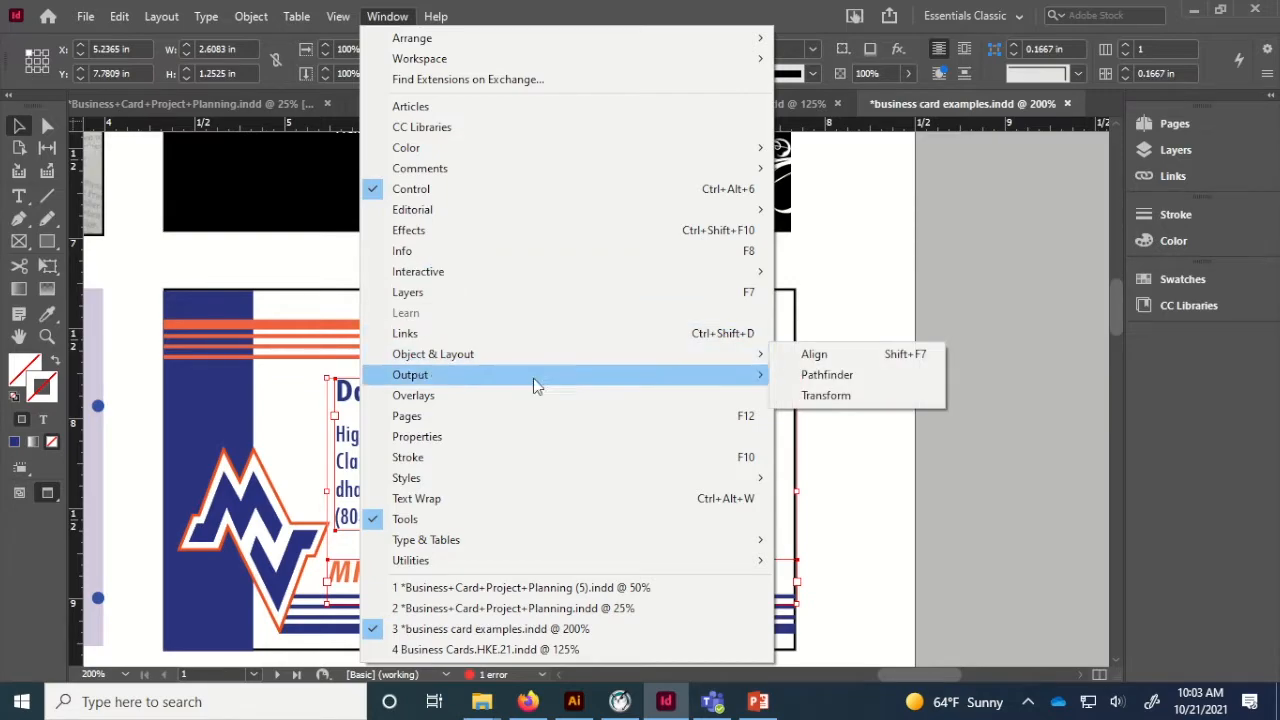
click(812, 355)
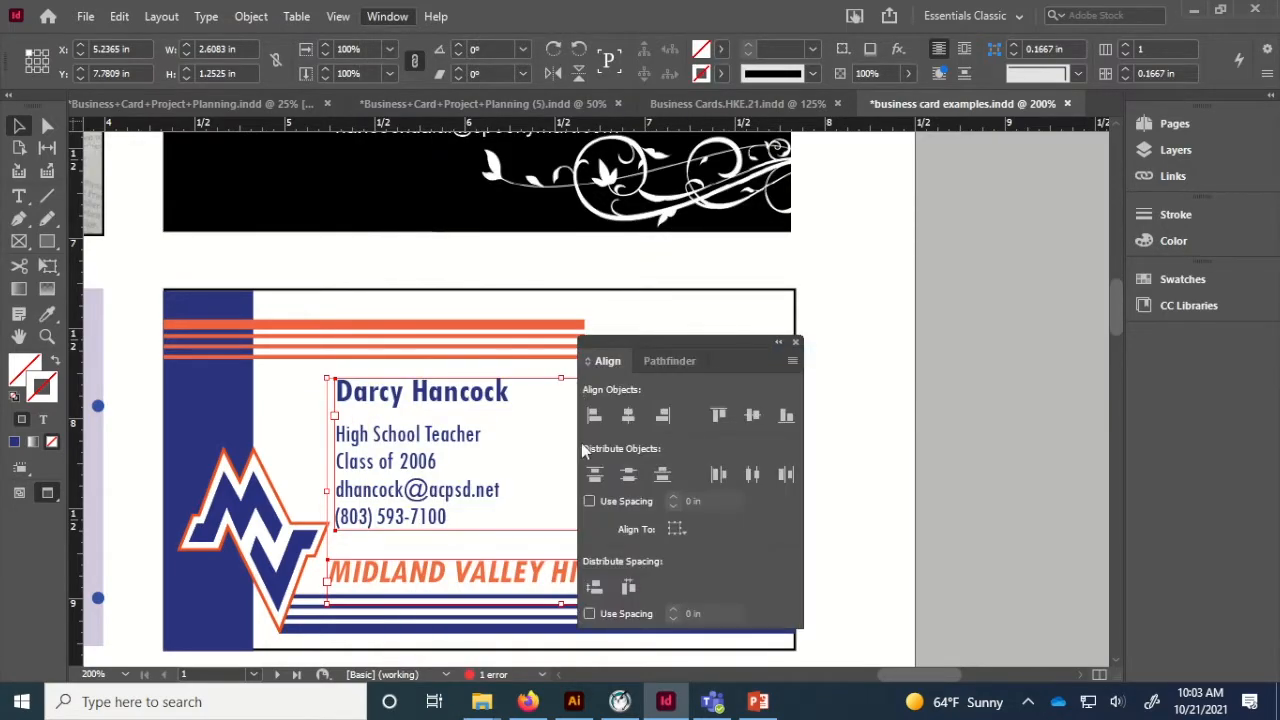
click(595, 417)
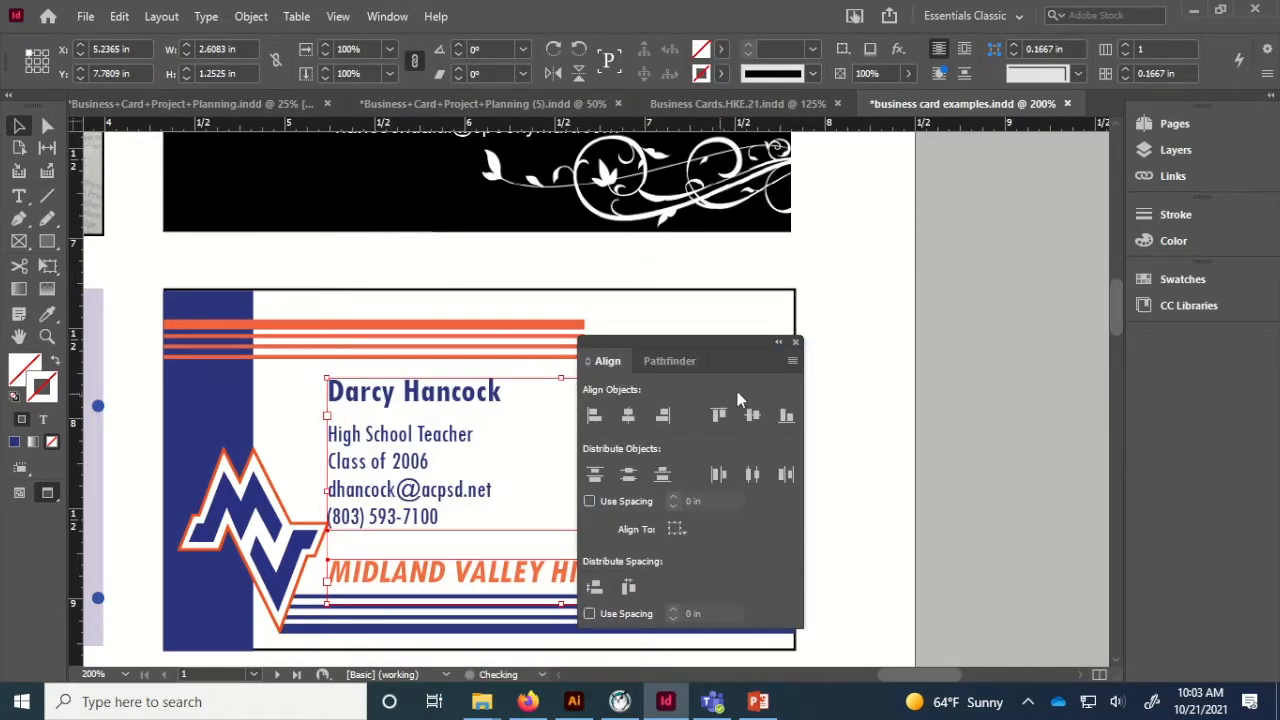
click(797, 342)
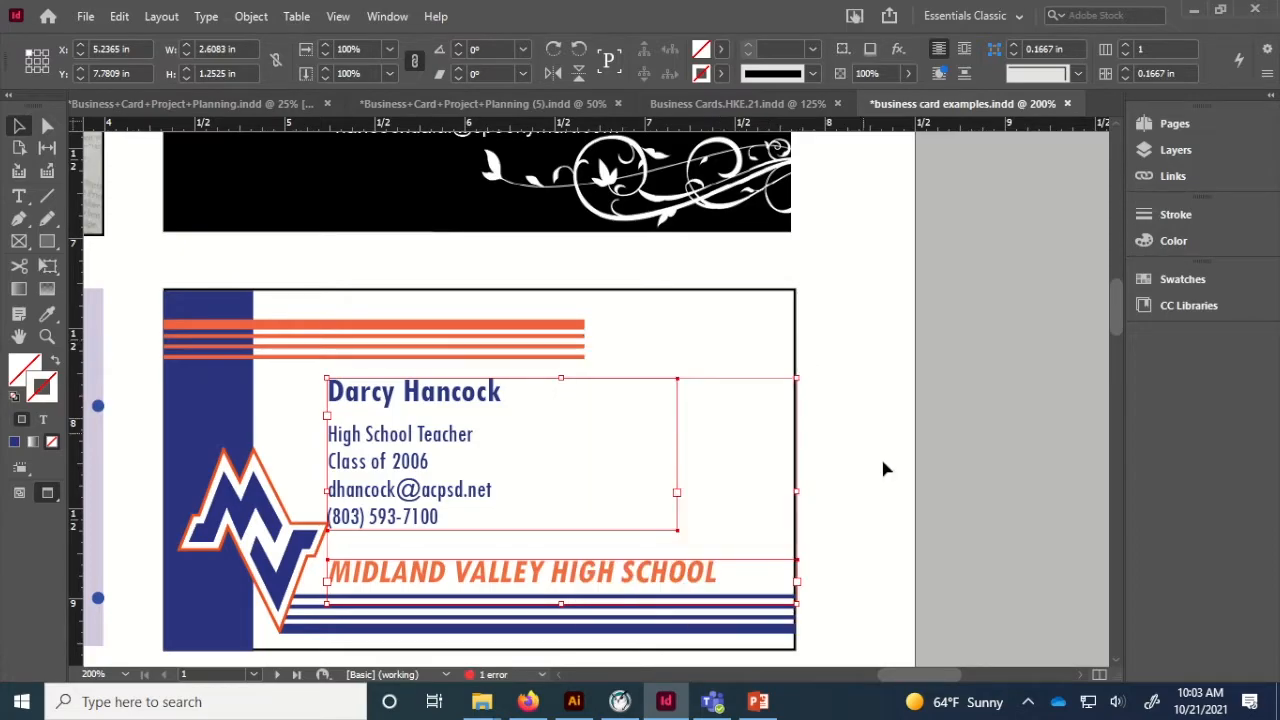
click(887, 472)
Nudge both text frames right together and zoom out to 125%.
click(423, 489)
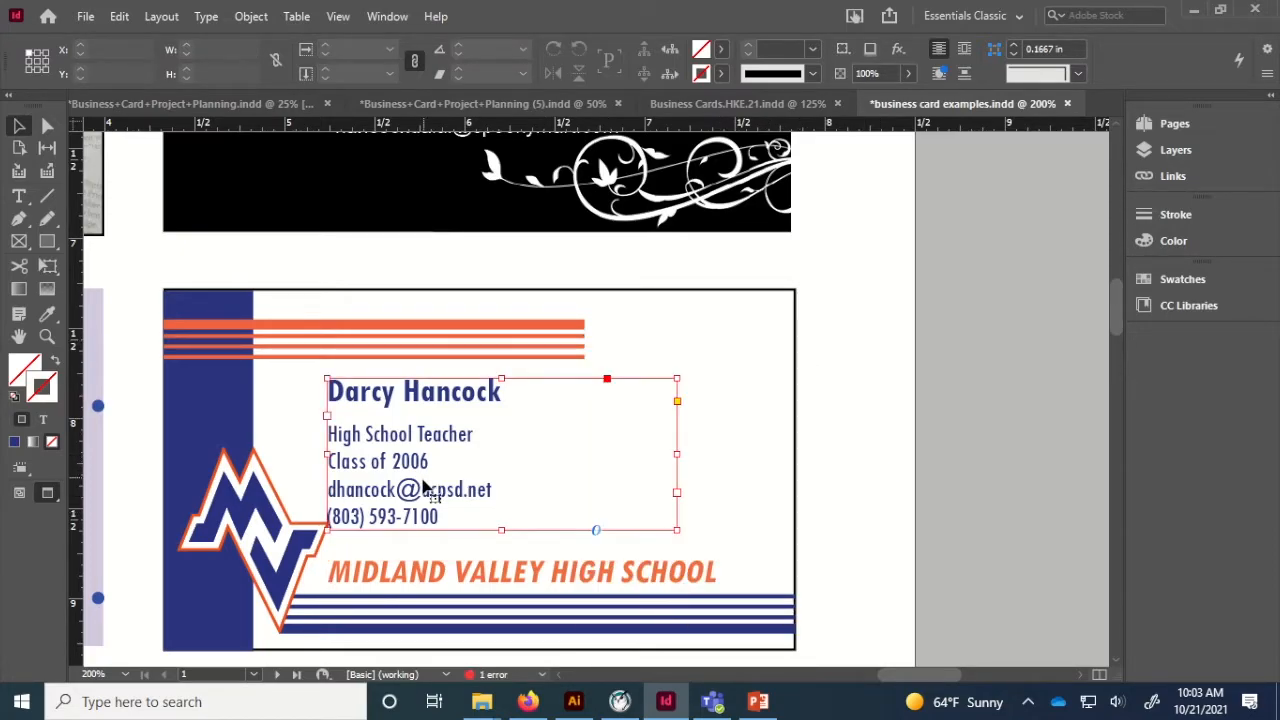
shift+click(423, 580)
key(Right)
key(Right)
key(Right)
key(Right)
key(Right)
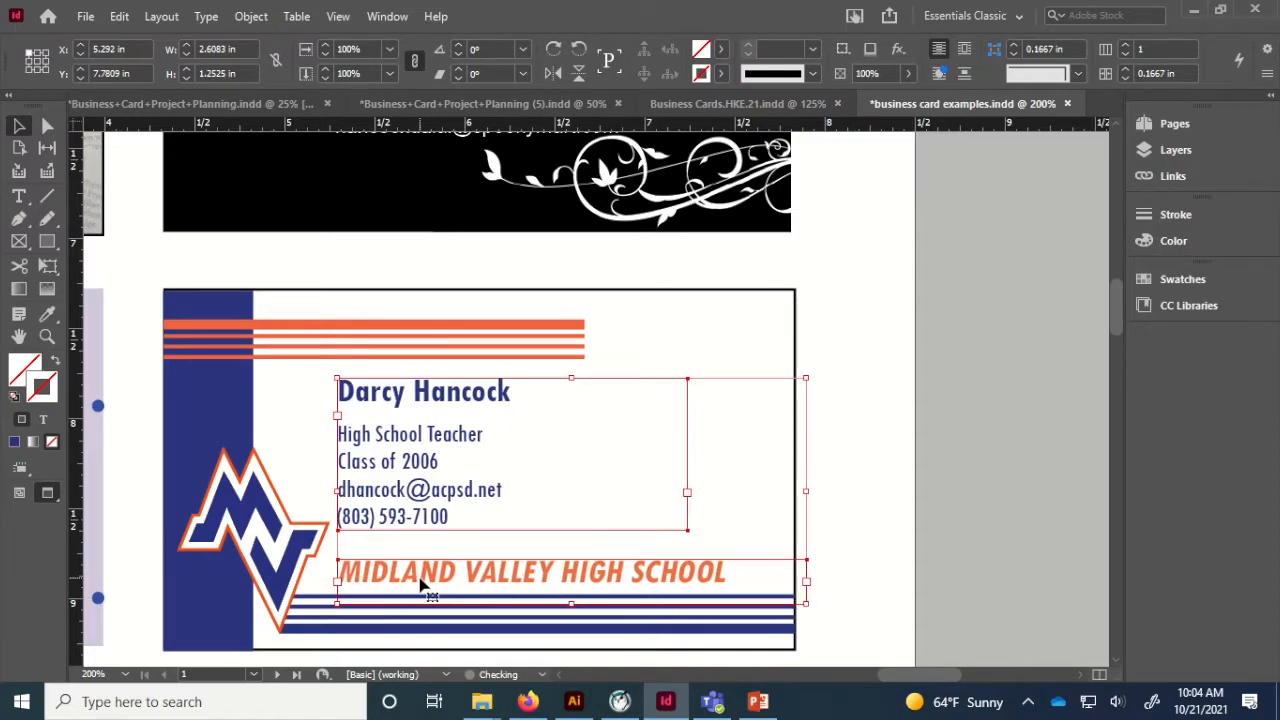
click(927, 482)
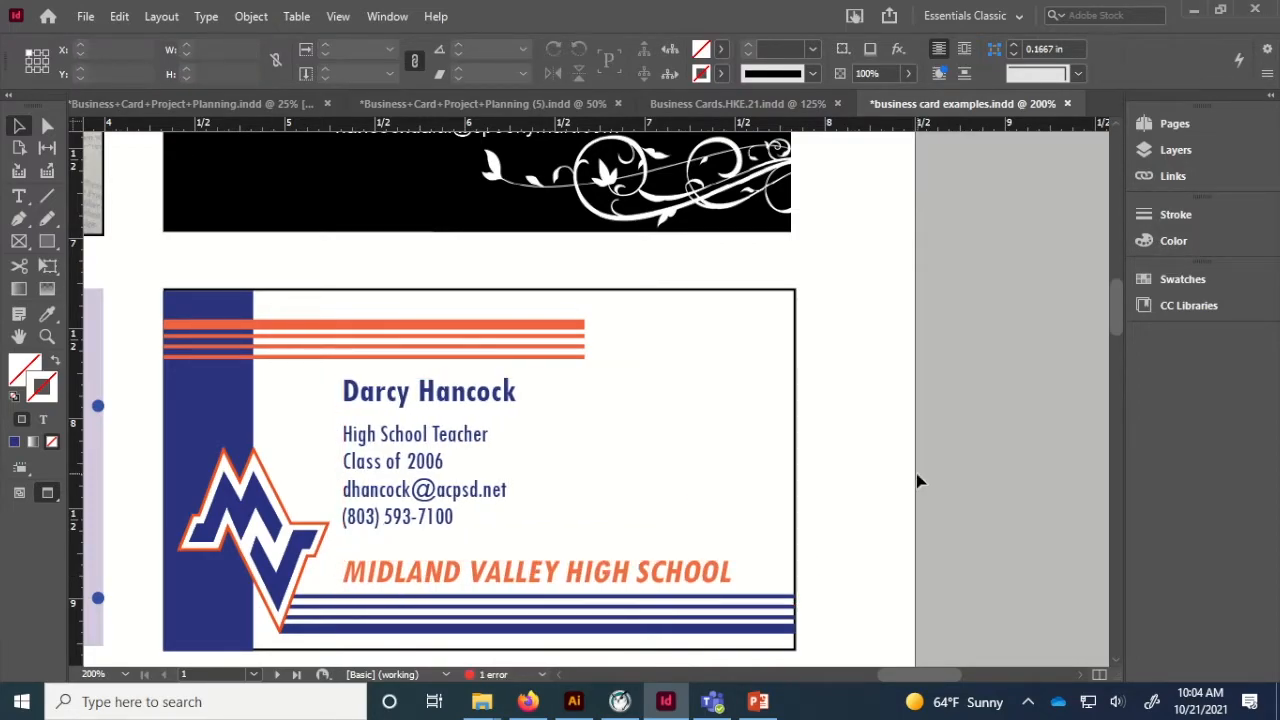
key(ctrl+minus)
key(ctrl+minus)
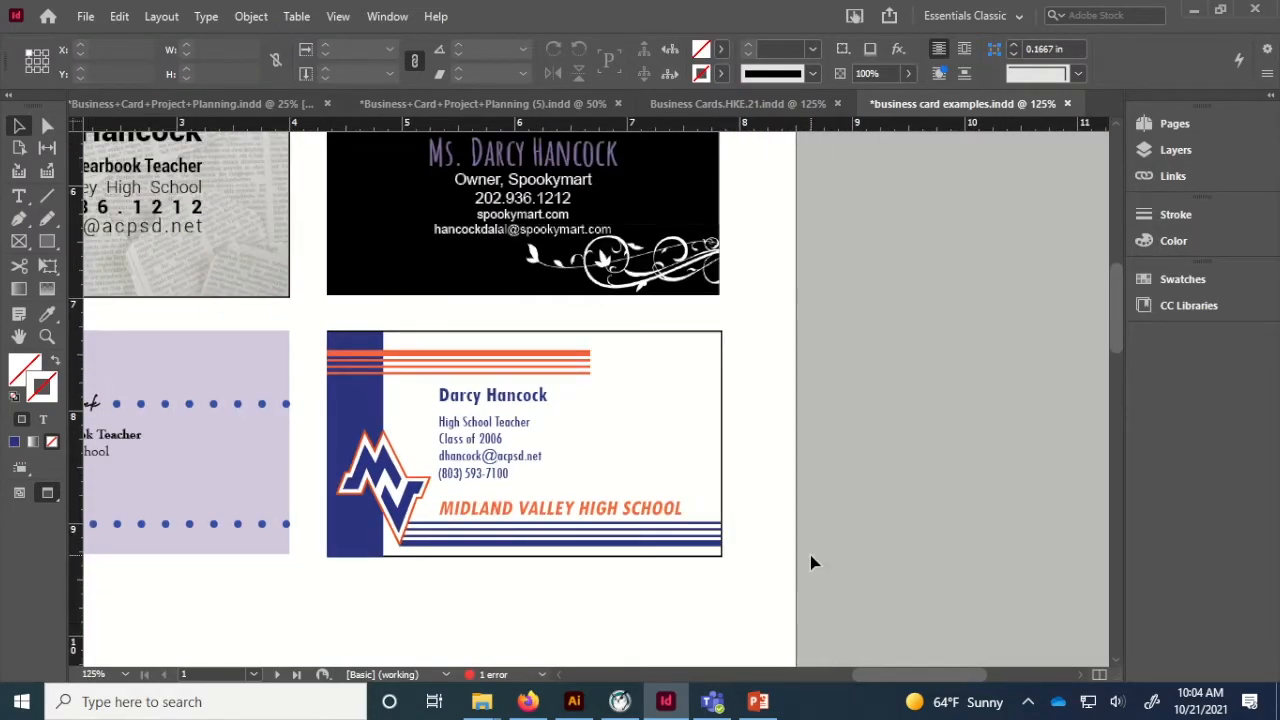
Return to normal view, then cancel the Place dialog without importing anything.
key(w)
drag(849, 436, 729, 462)
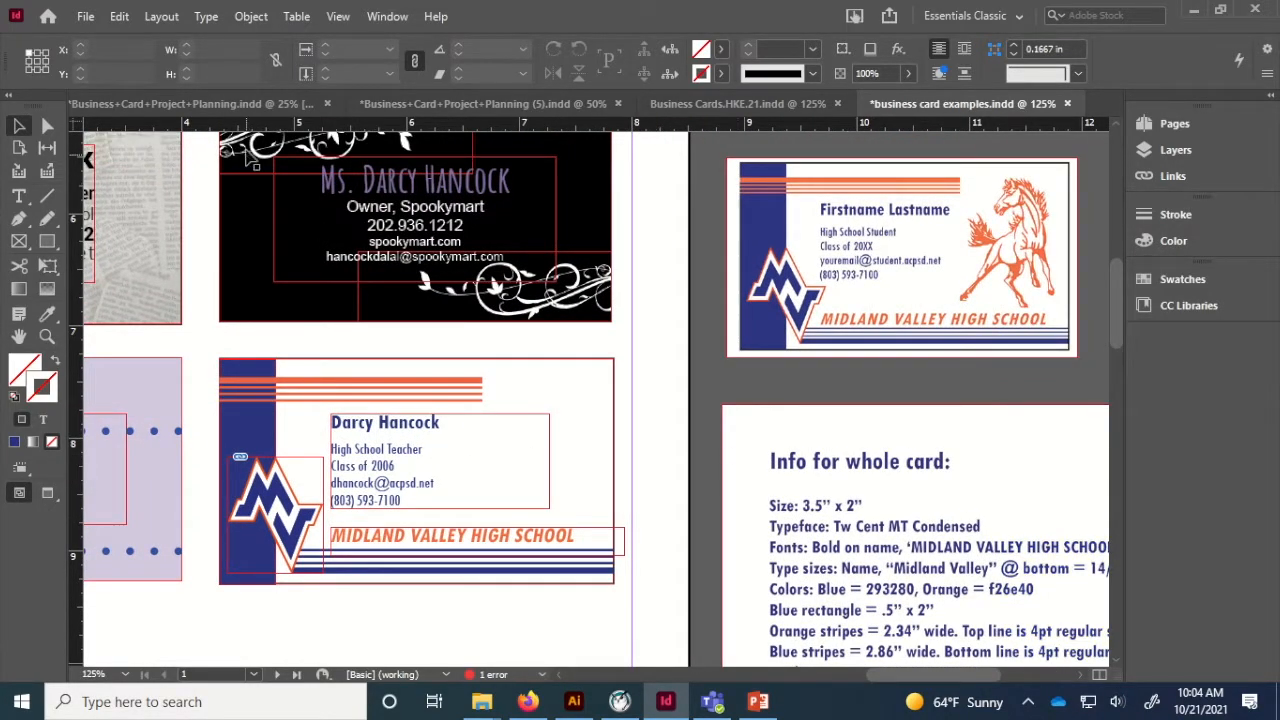
click(86, 16)
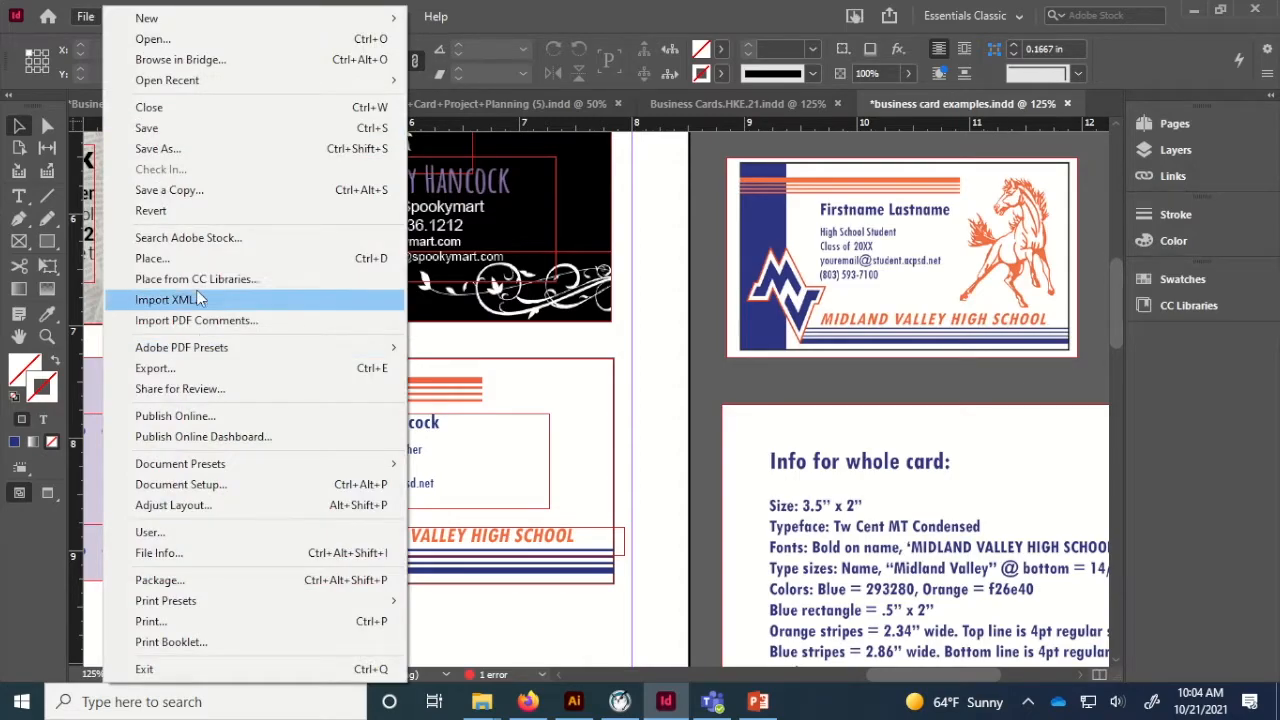
click(192, 258)
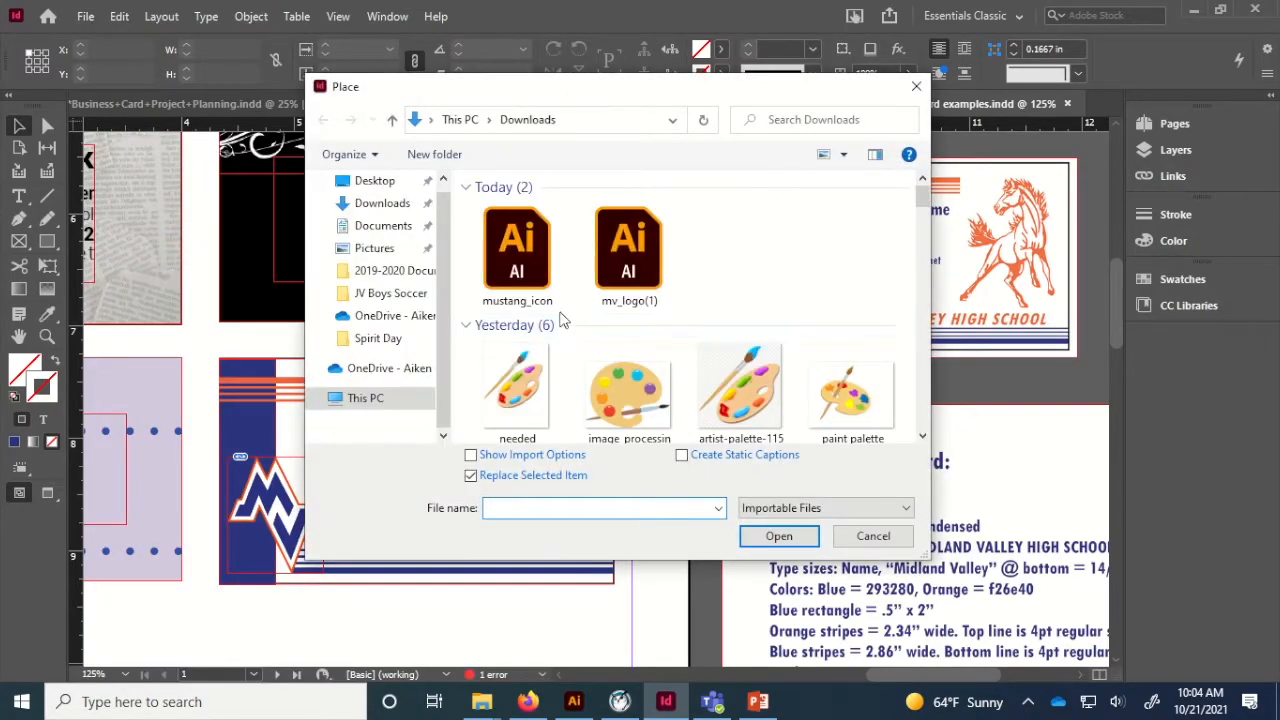
click(873, 536)
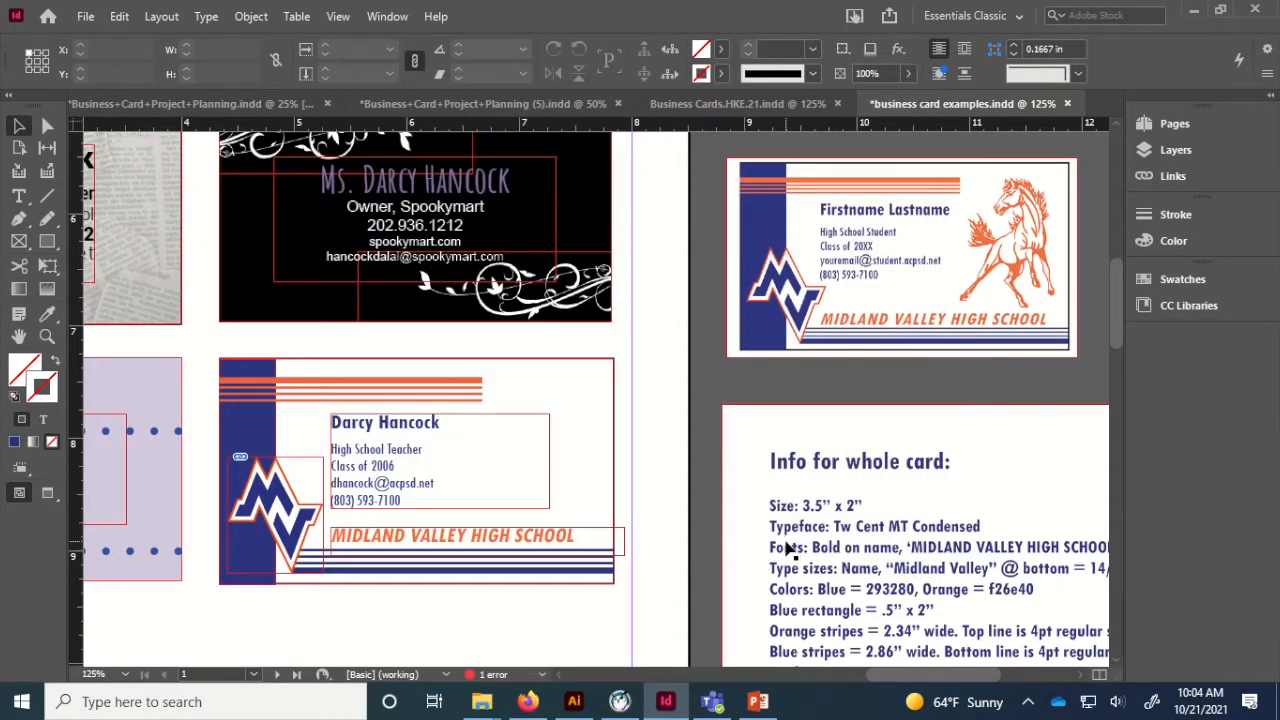
scroll(790, 548, down, 2)
scroll(790, 548, right, 1)
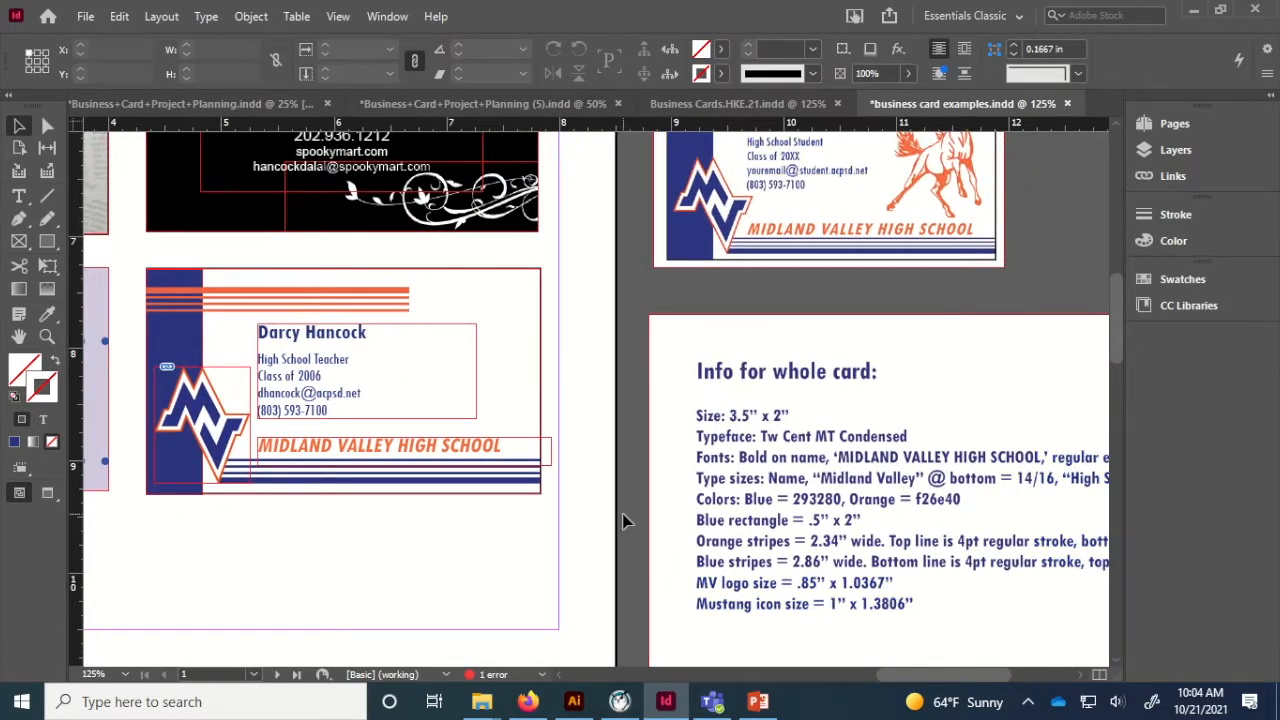
click(46, 241)
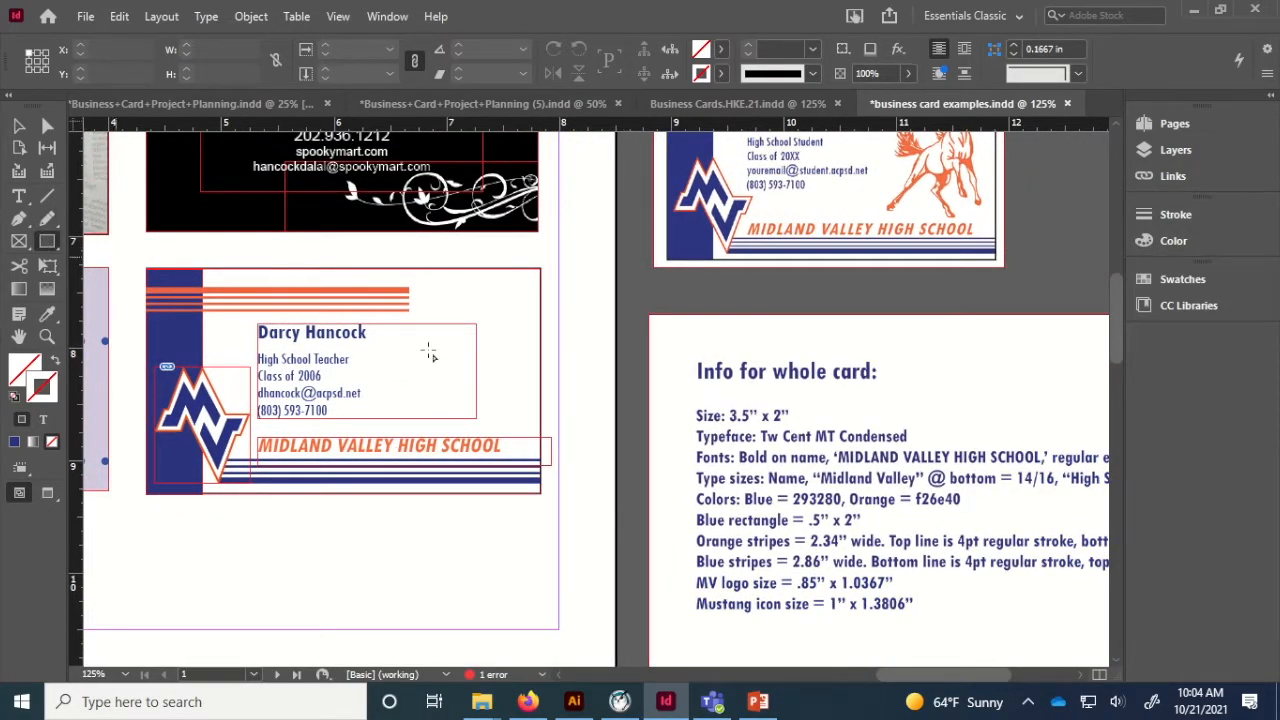
Create an empty 1 × 1.3806 in frame and move it to the card's upper right.
click(432, 541)
text(1 IN)
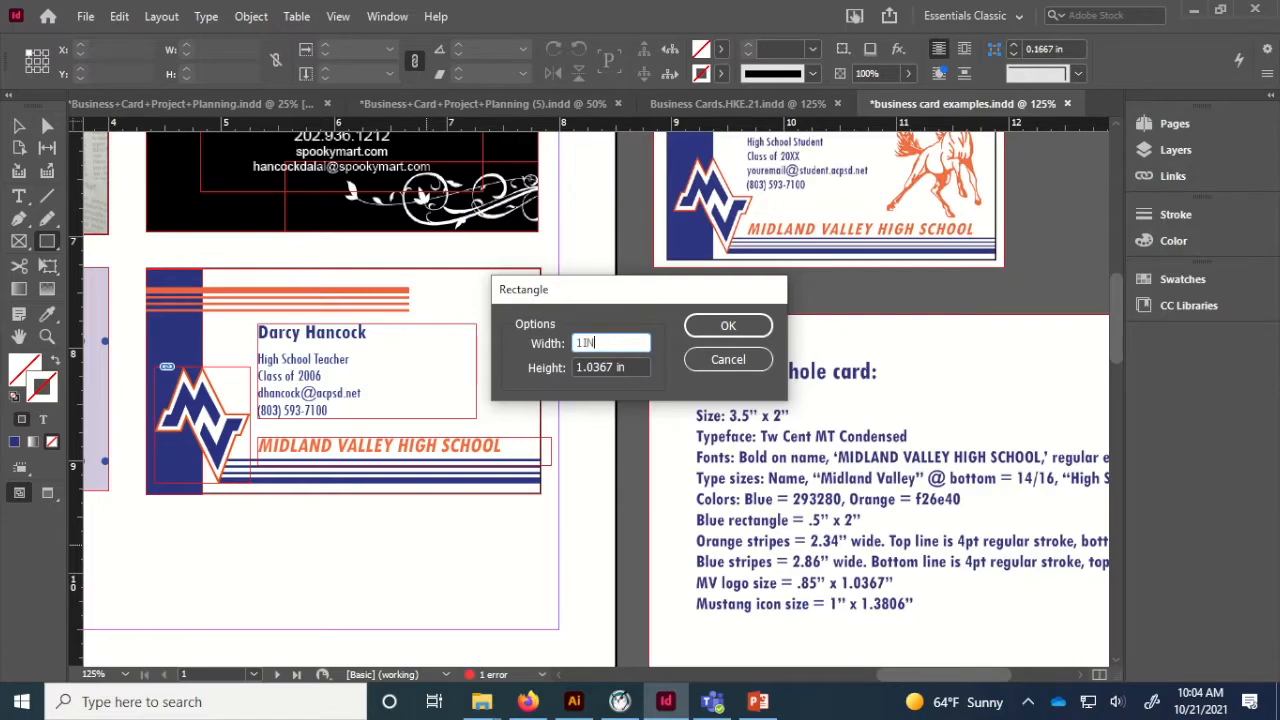
key(Tab)
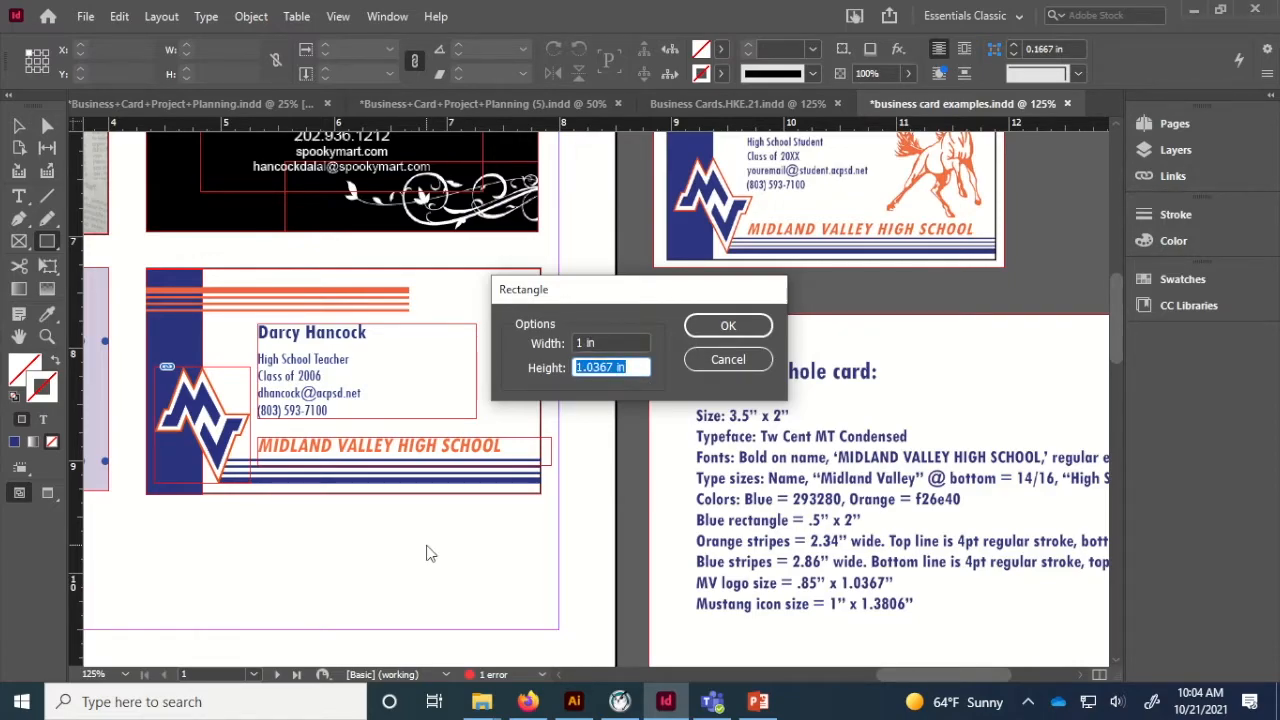
text(1.3806)
click(727, 325)
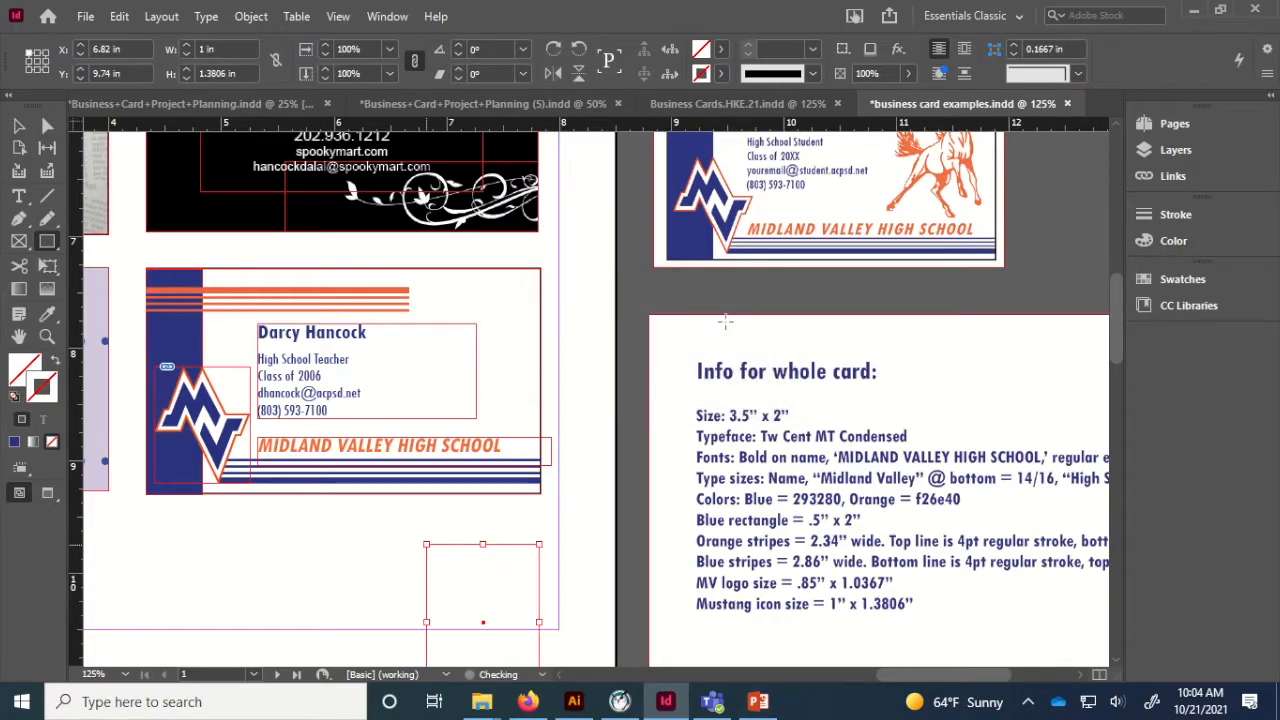
click(18, 125)
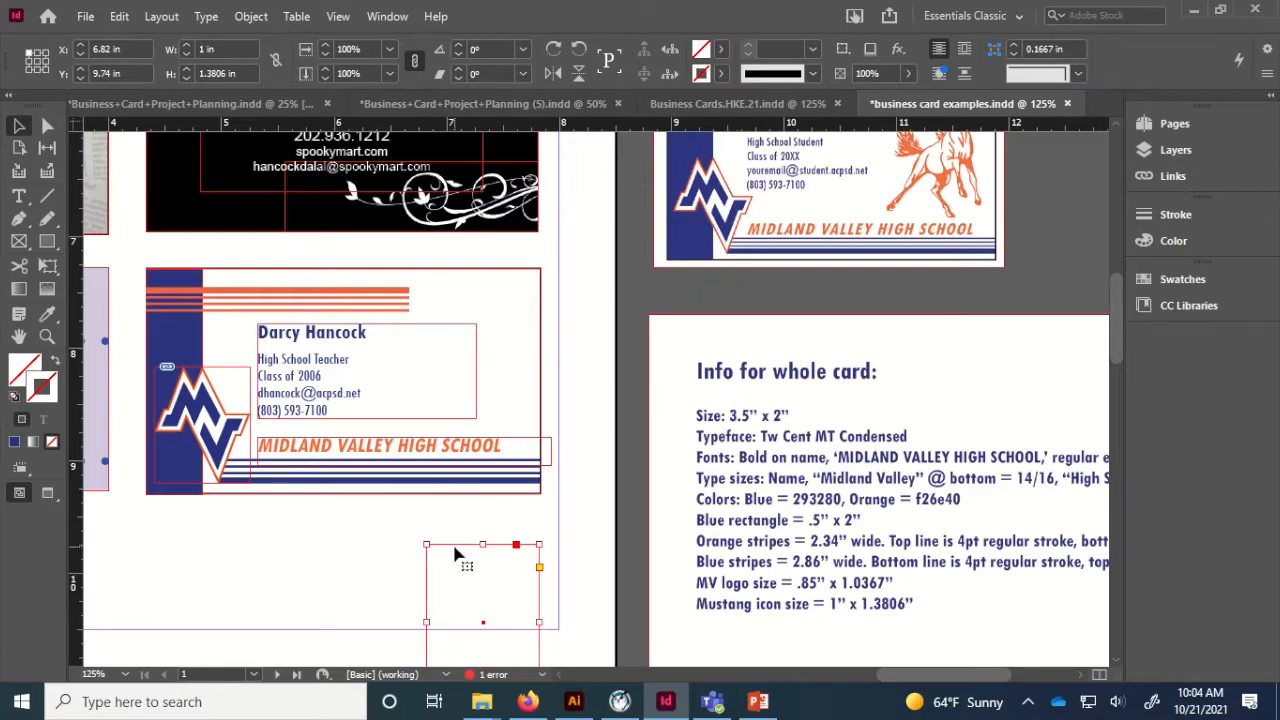
drag(455, 553, 450, 295)
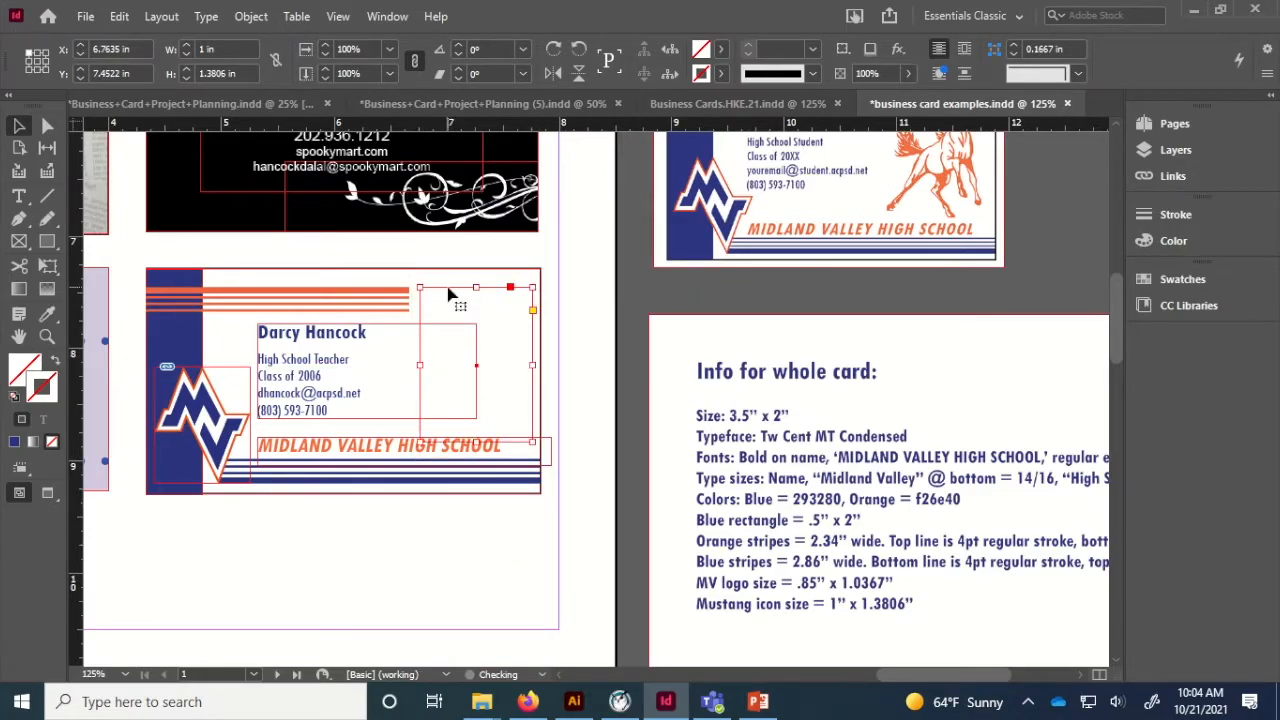
click(86, 17)
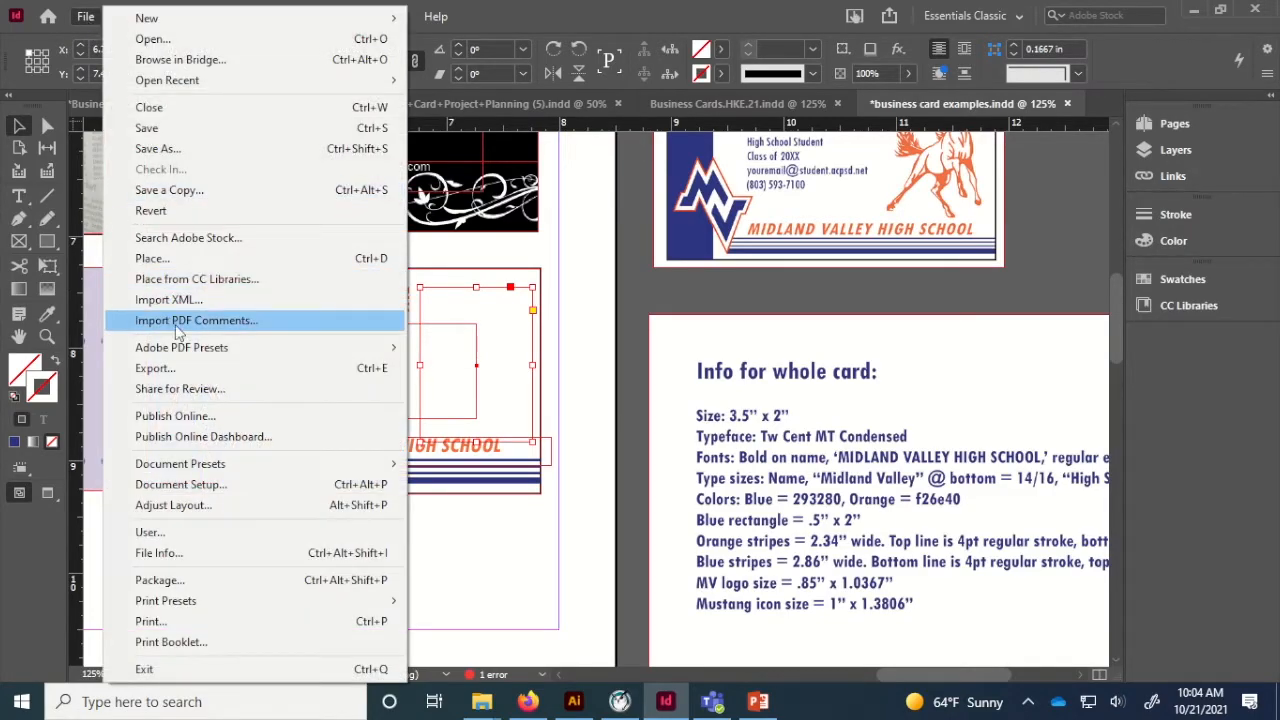
Place mustang_icon into the new frame and fit it with Fill Frame Proportionally.
click(183, 259)
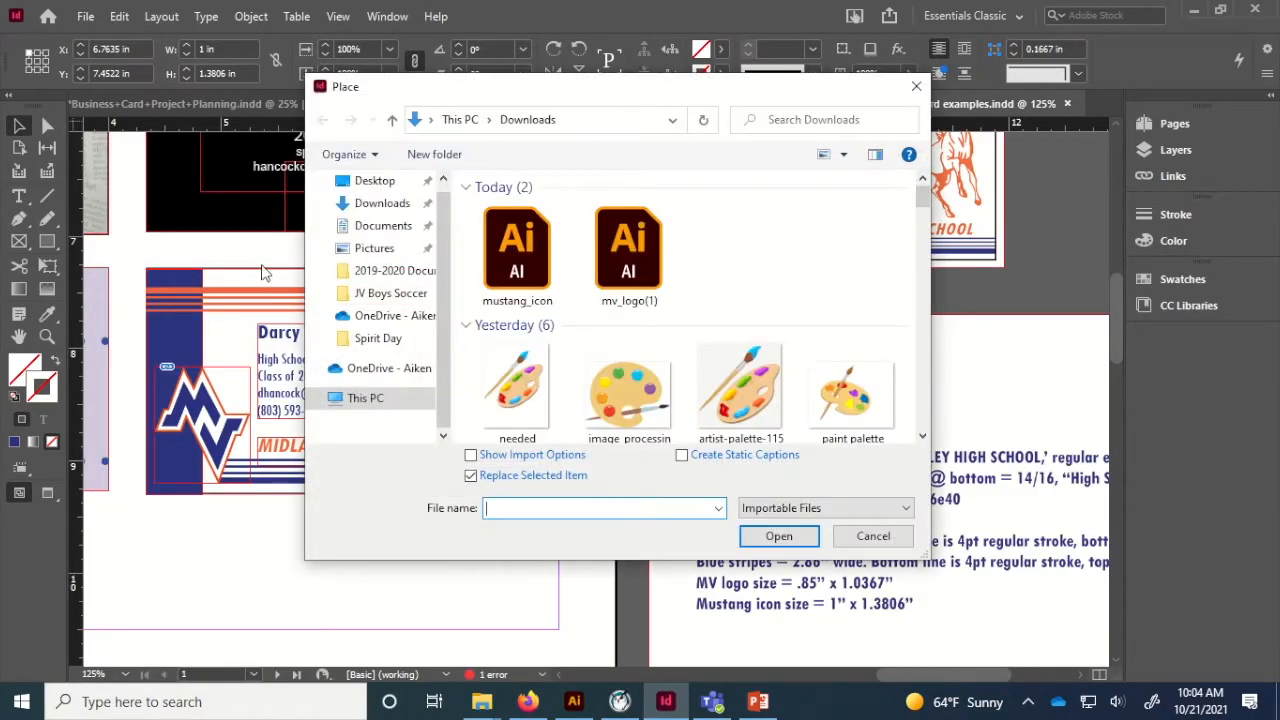
click(517, 255)
double_click(517, 255)
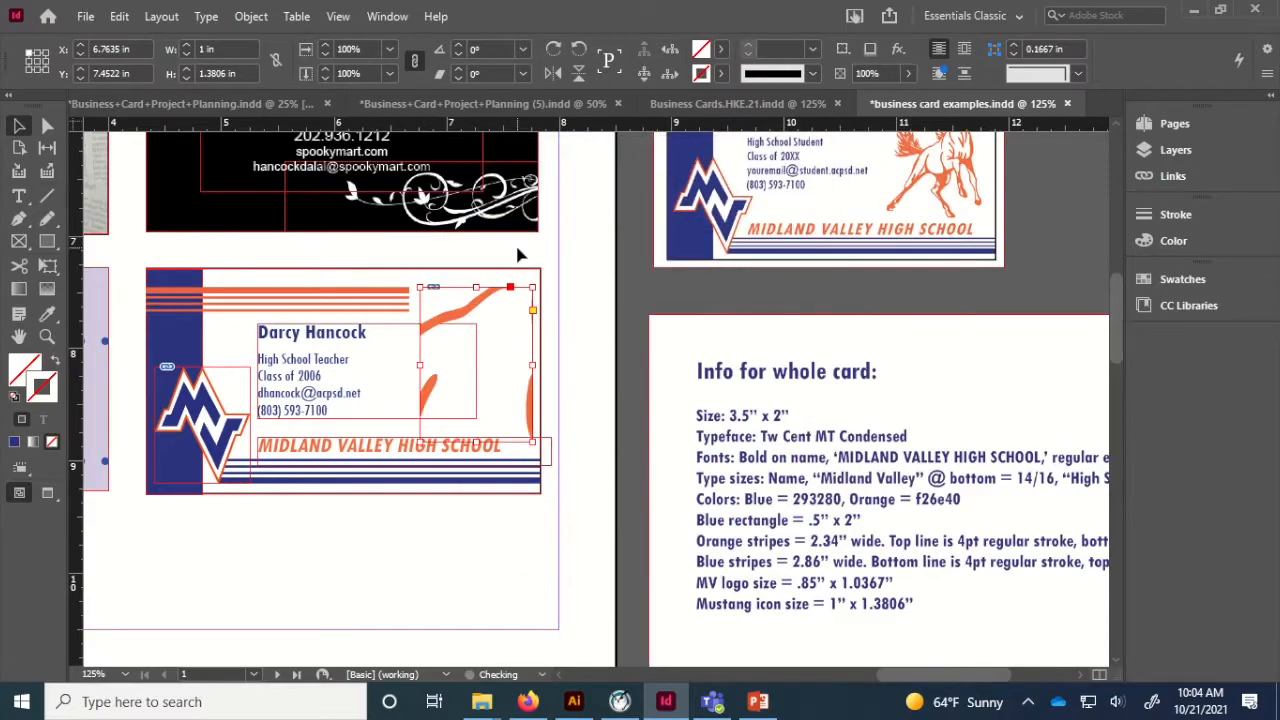
right_click(487, 327)
mouse_move(556, 336)
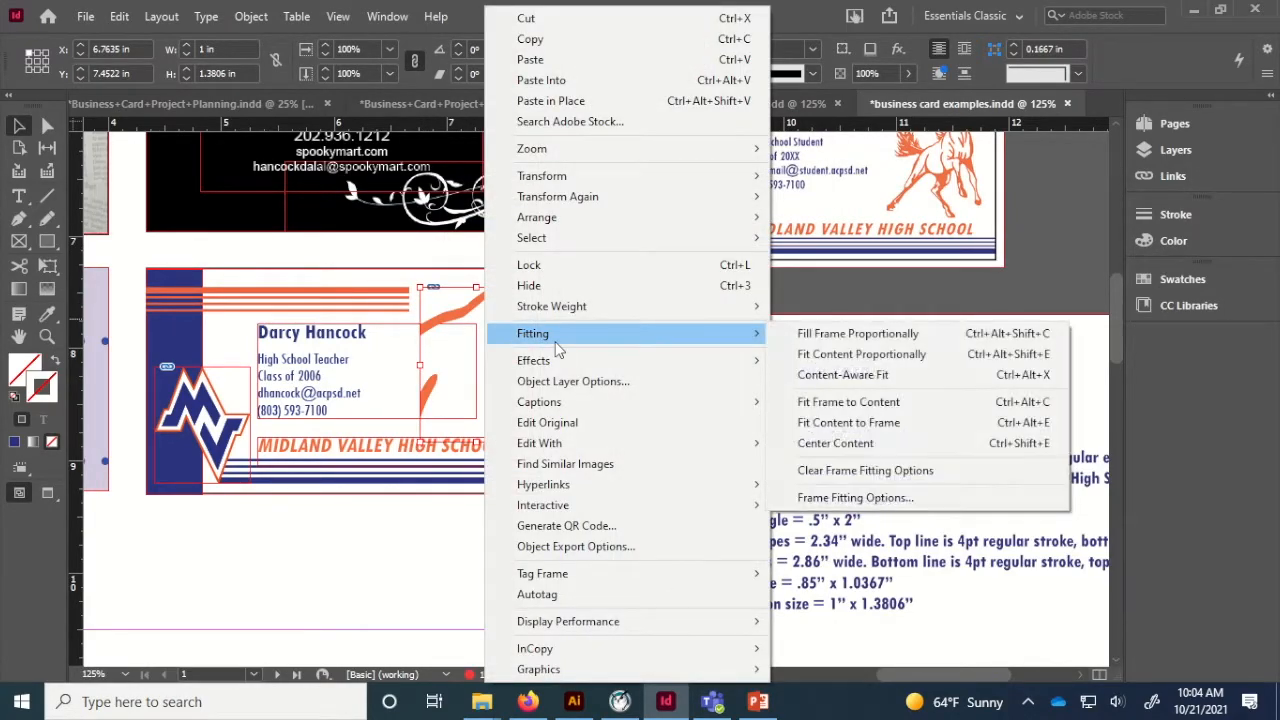
click(845, 345)
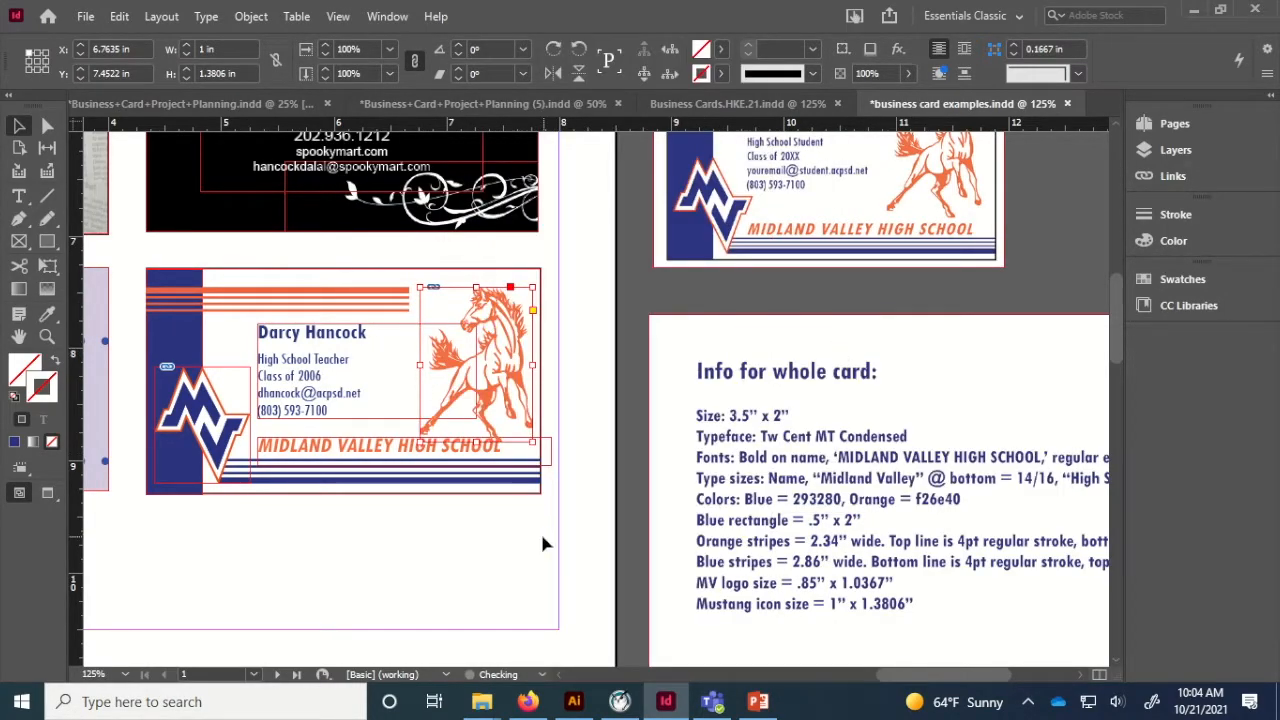
Nudge the orange stripes and mustang up, then place the Firstname Lastname example card over the black card.
click(538, 602)
scroll(538, 602, up, 2)
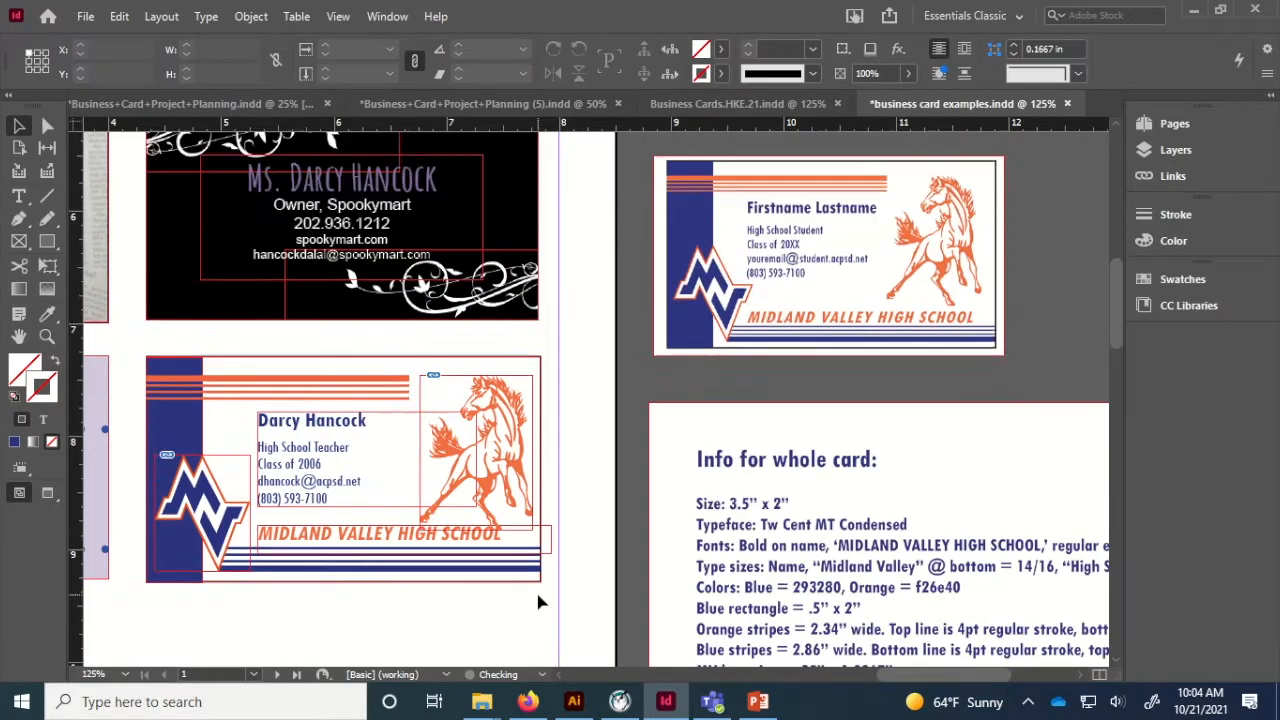
click(258, 383)
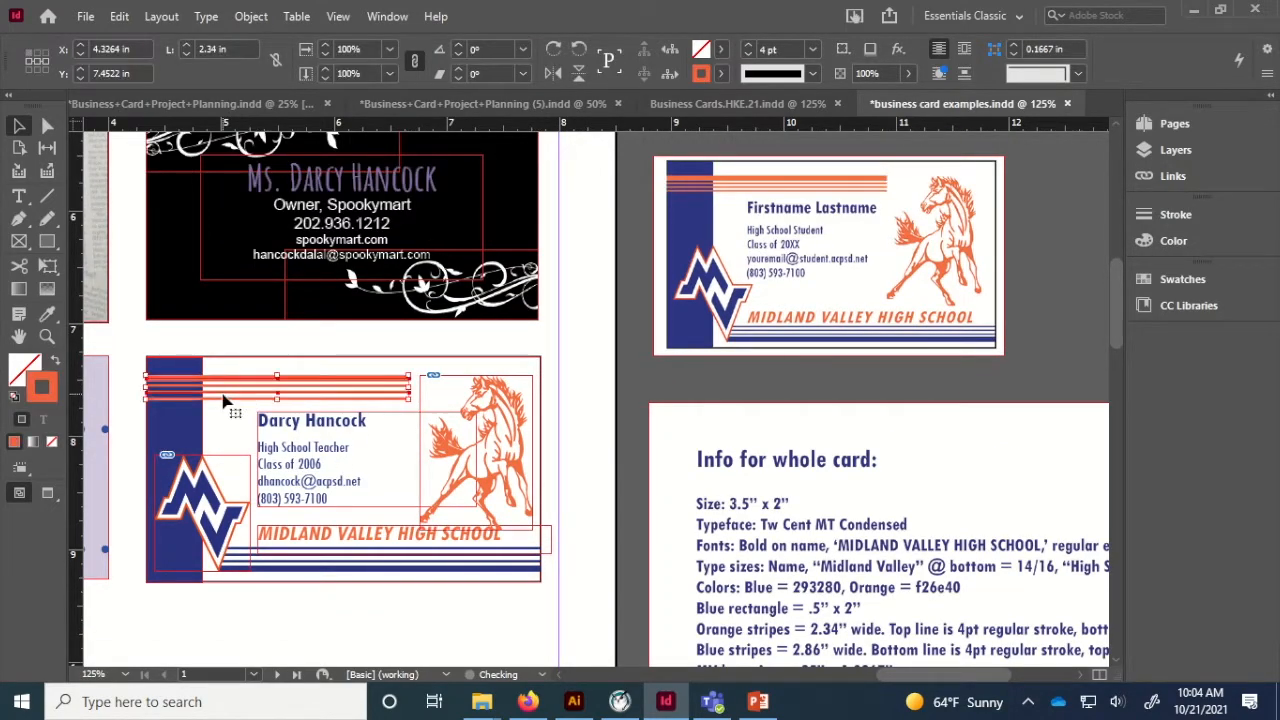
shift+click(503, 414)
key(Up)
key(Up)
key(Up)
key(Up)
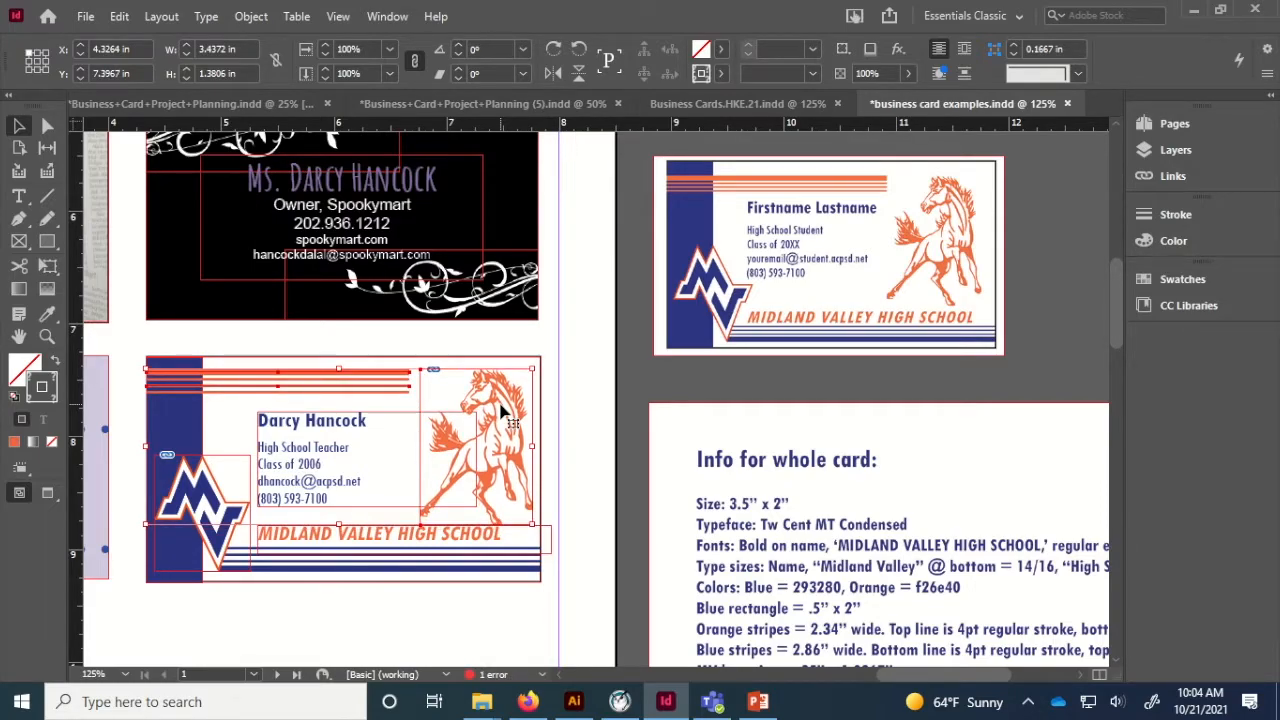
click(462, 600)
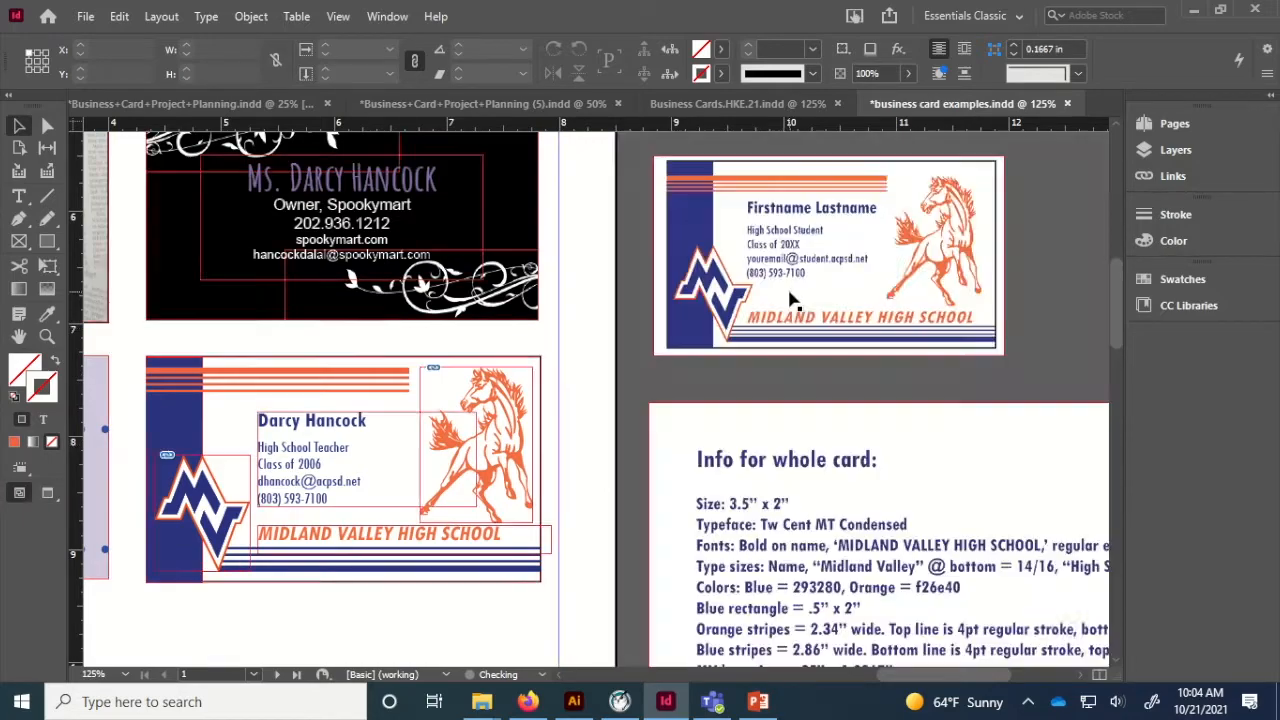
drag(840, 290, 345, 268)
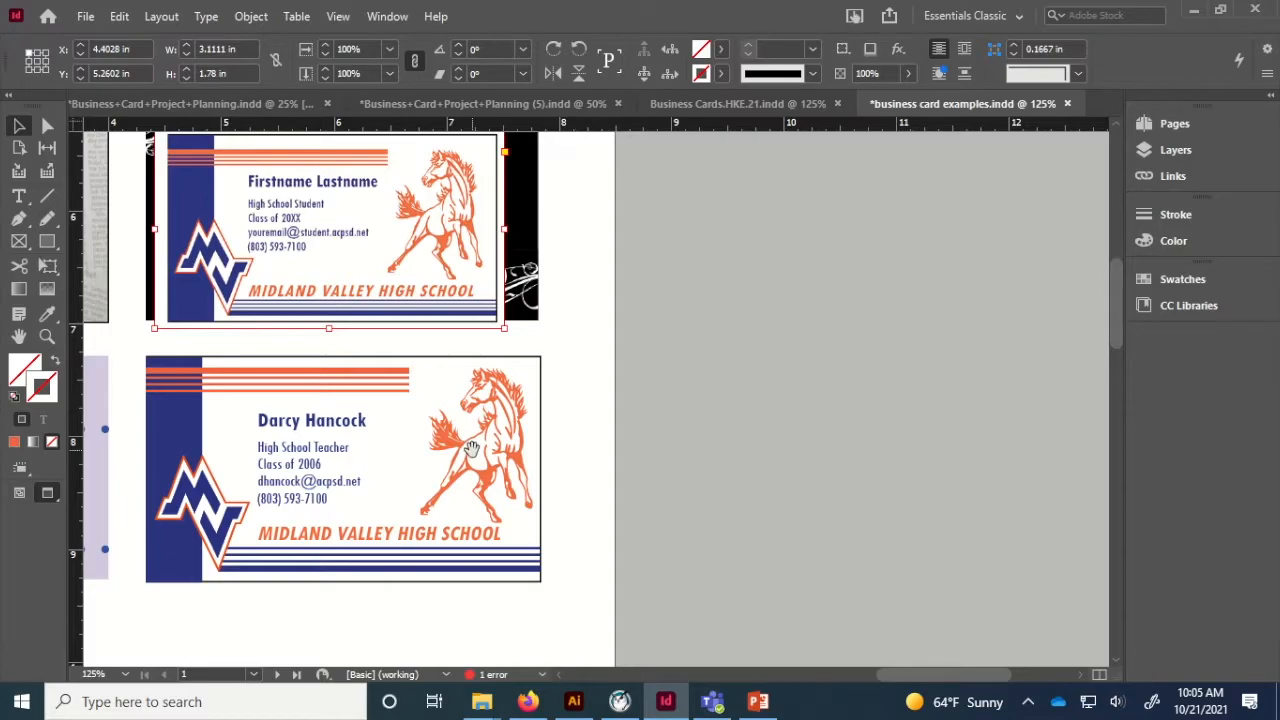
Nudge the contact text up two steps, then shift it and the school name left.
click(472, 449)
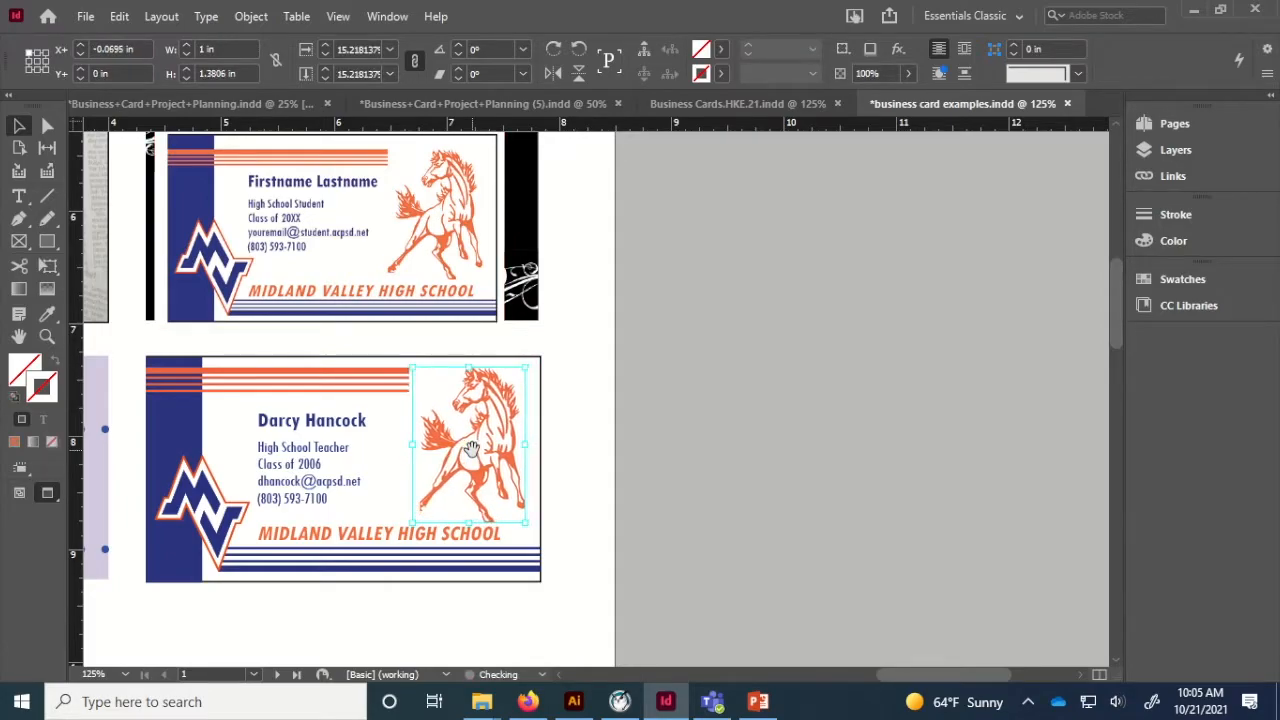
click(313, 477)
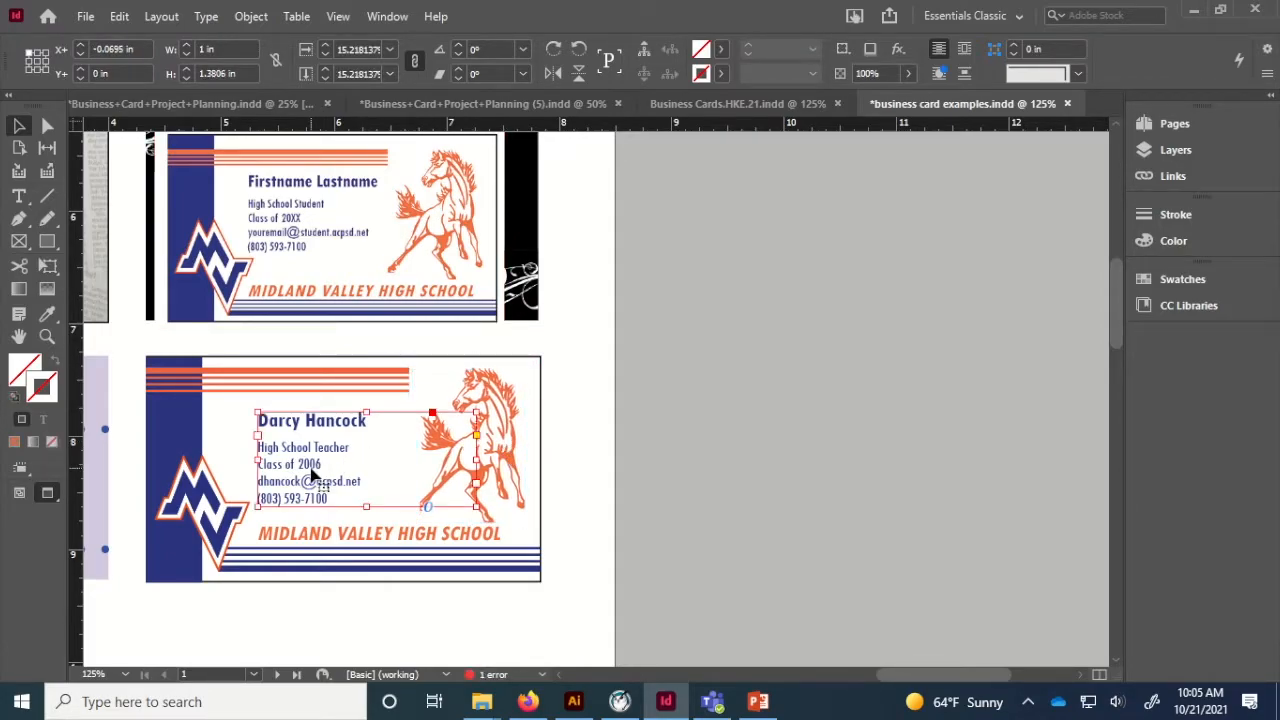
key(Up)
key(Up)
key(Up)
key(Up)
key(Up)
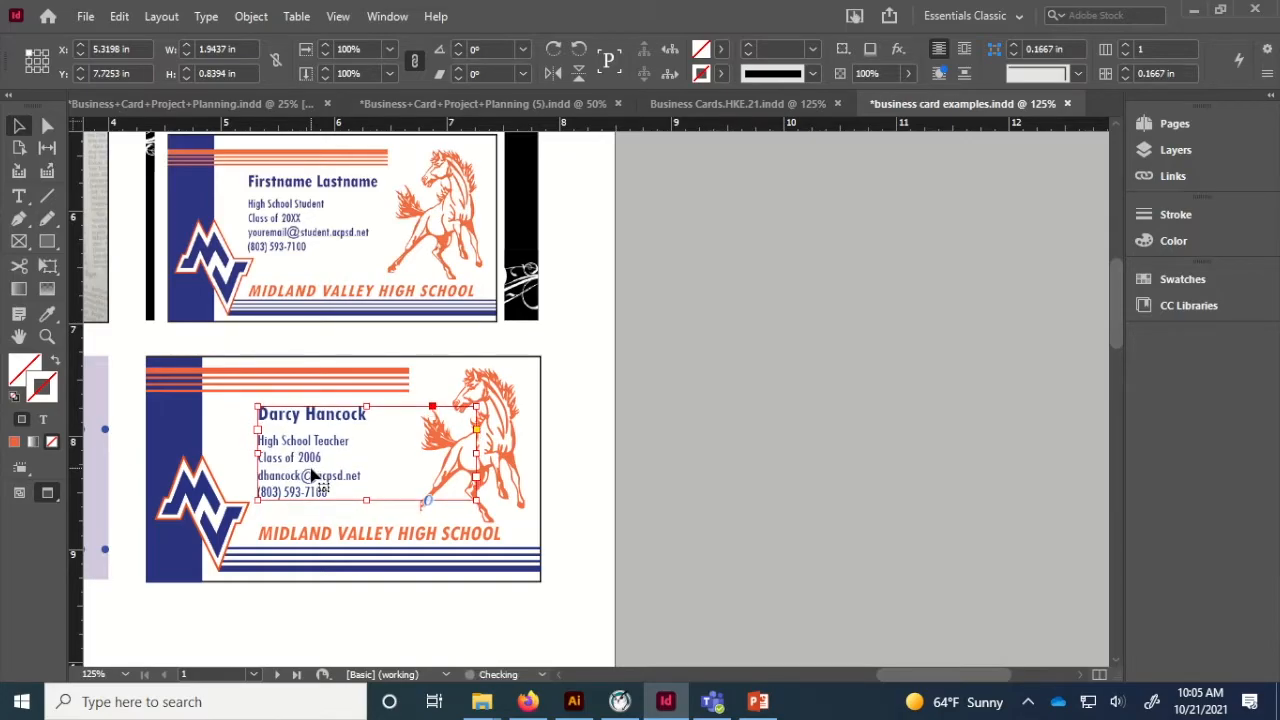
key(Up)
key(Up)
key(Up)
key(Up)
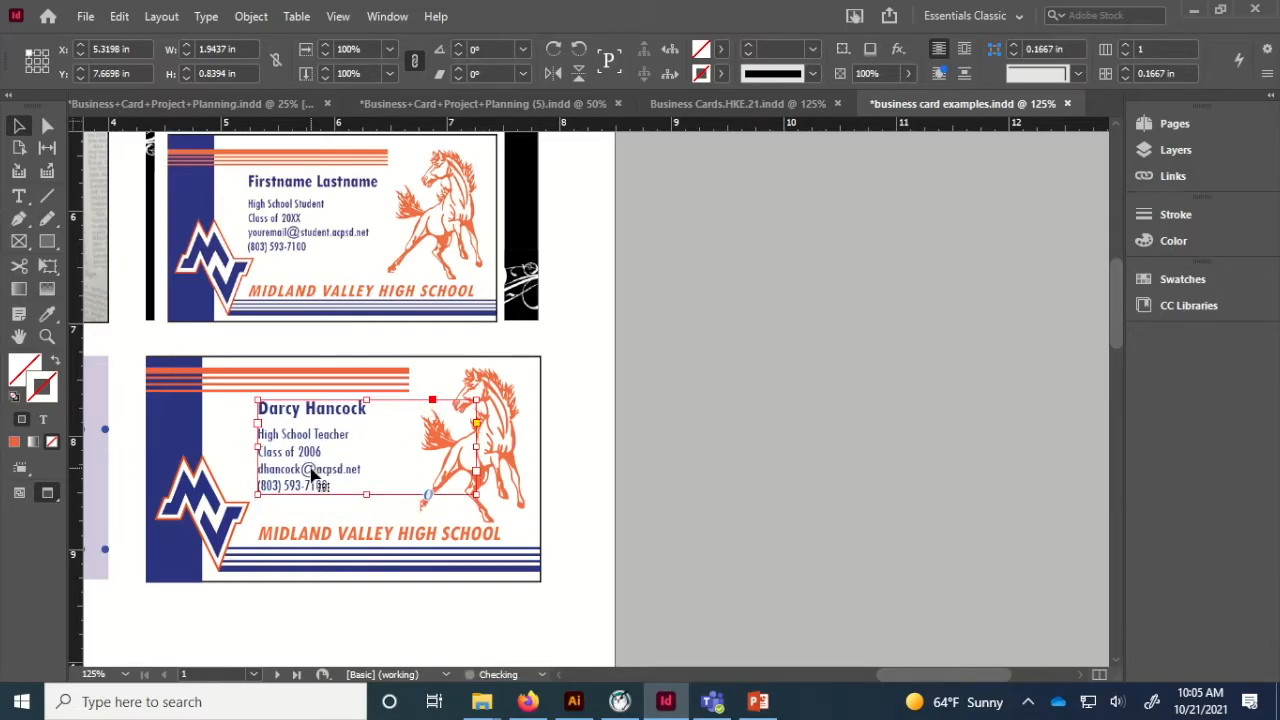
shift+click(313, 533)
key(Left)
key(Left)
key(Left)
key(Left)
key(Left)
key(Left)
key(Left)
key(Left)
key(Left)
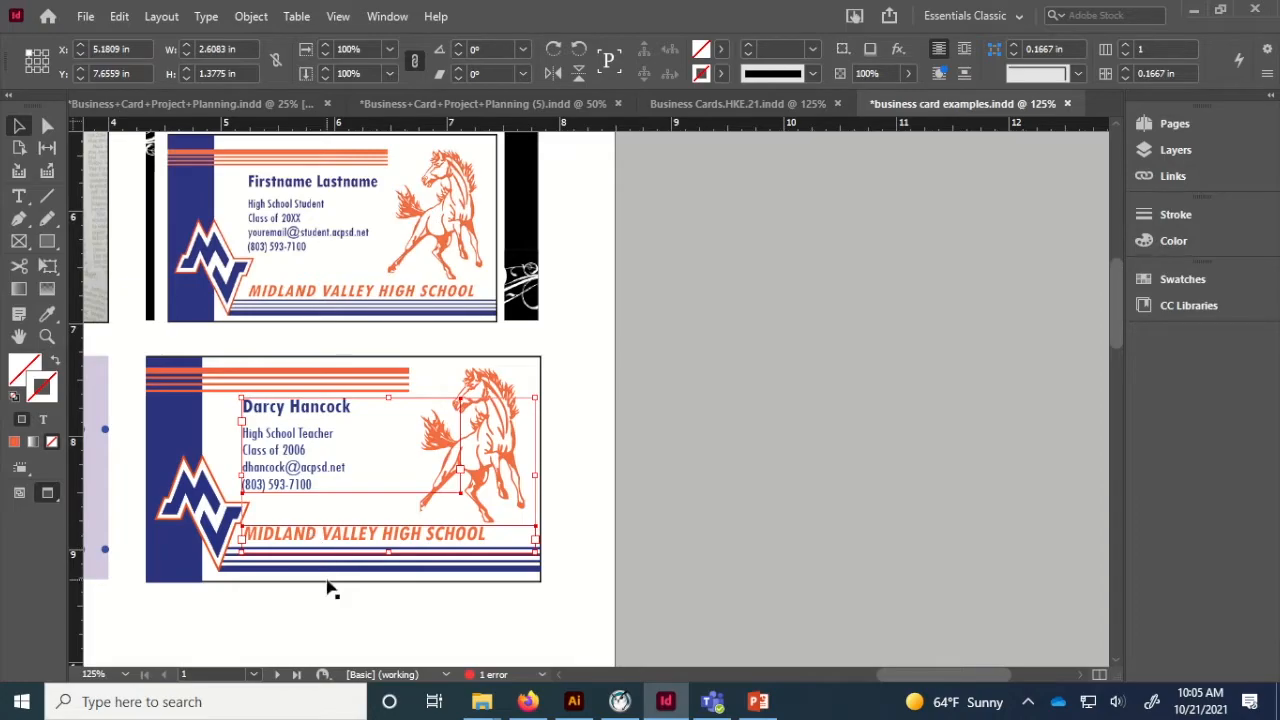
click(326, 529)
Widen the mustang frame leftward to 1.1385 × 1.3806 in, then check the stripes and contact text.
click(306, 450)
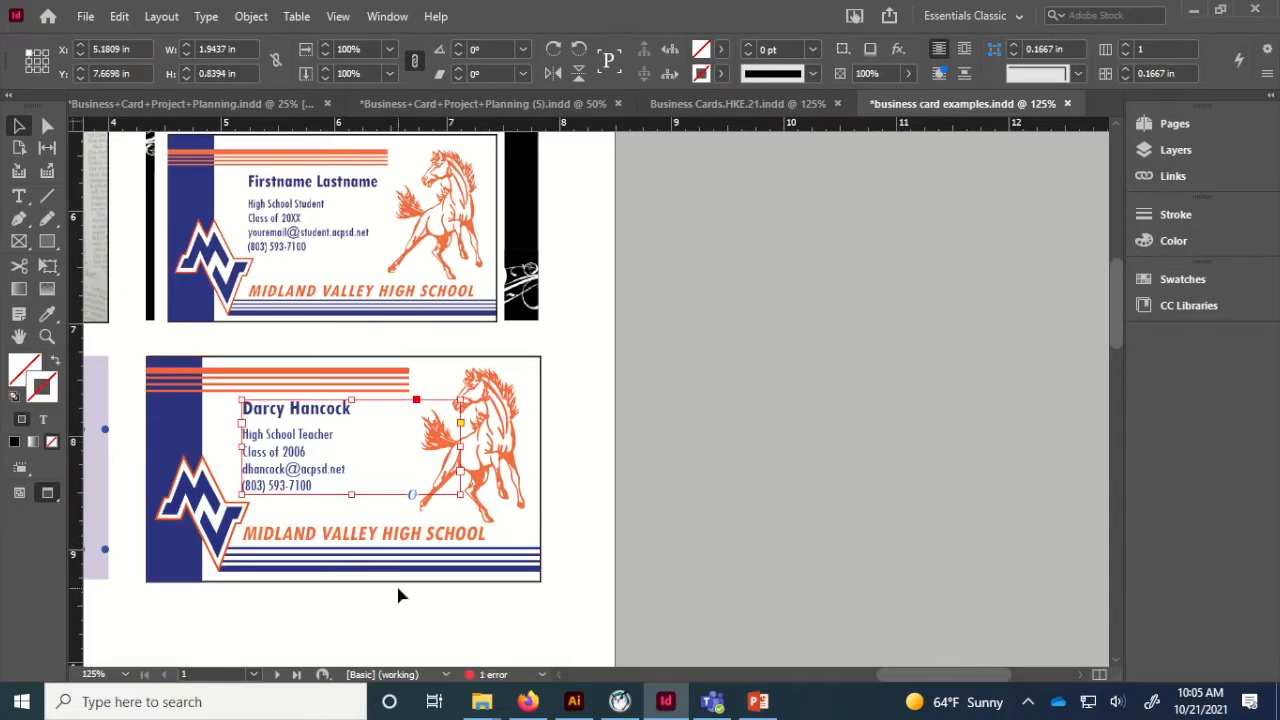
click(404, 590)
click(490, 482)
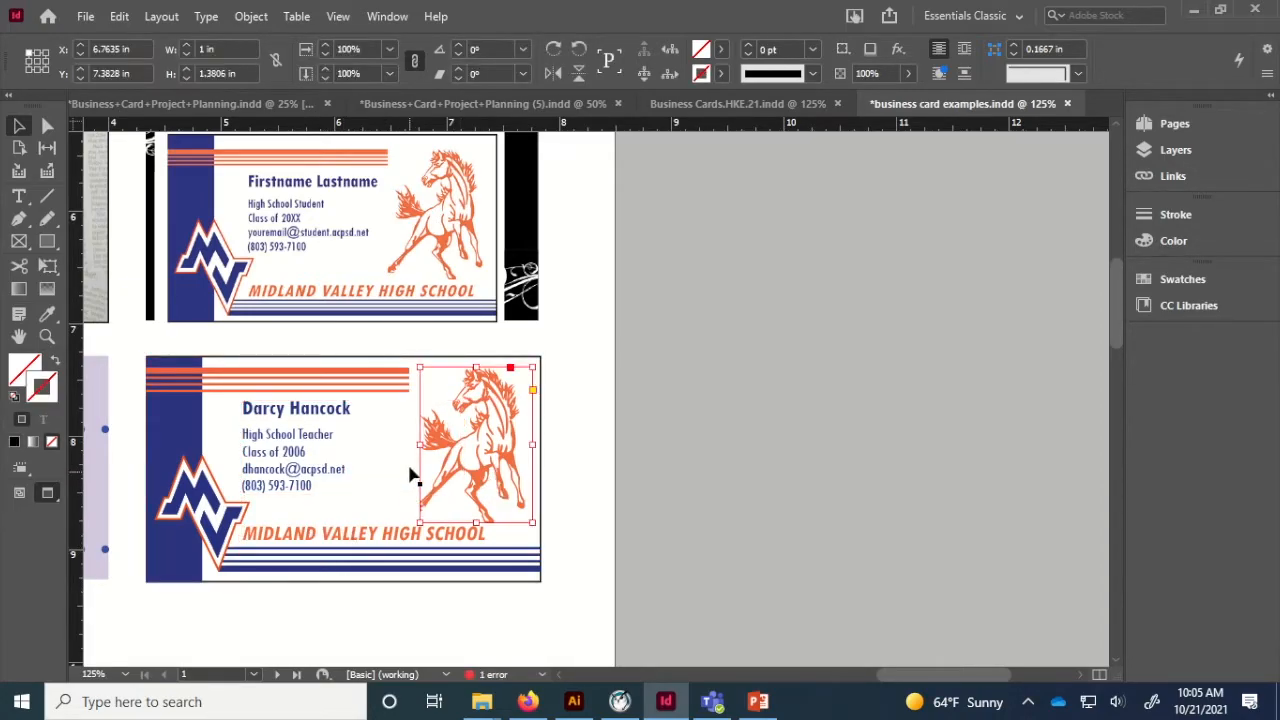
drag(419, 444, 408, 445)
click(441, 600)
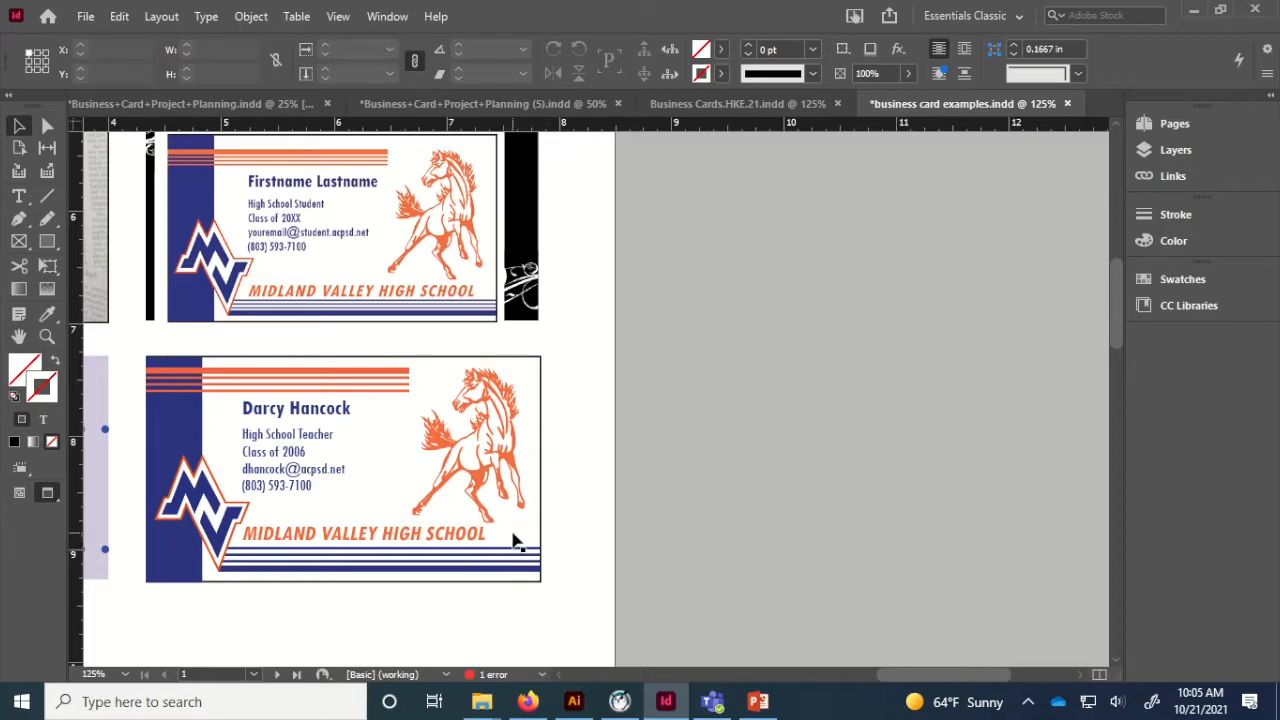
click(358, 389)
click(344, 591)
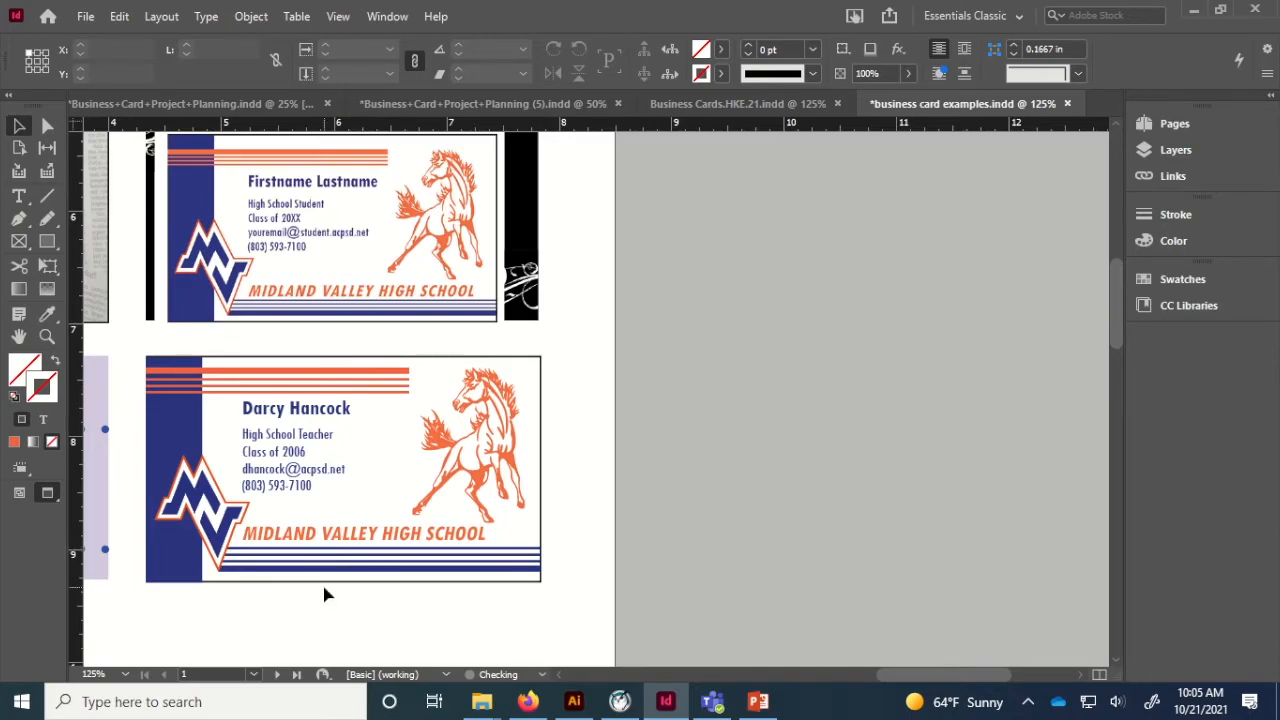
click(303, 476)
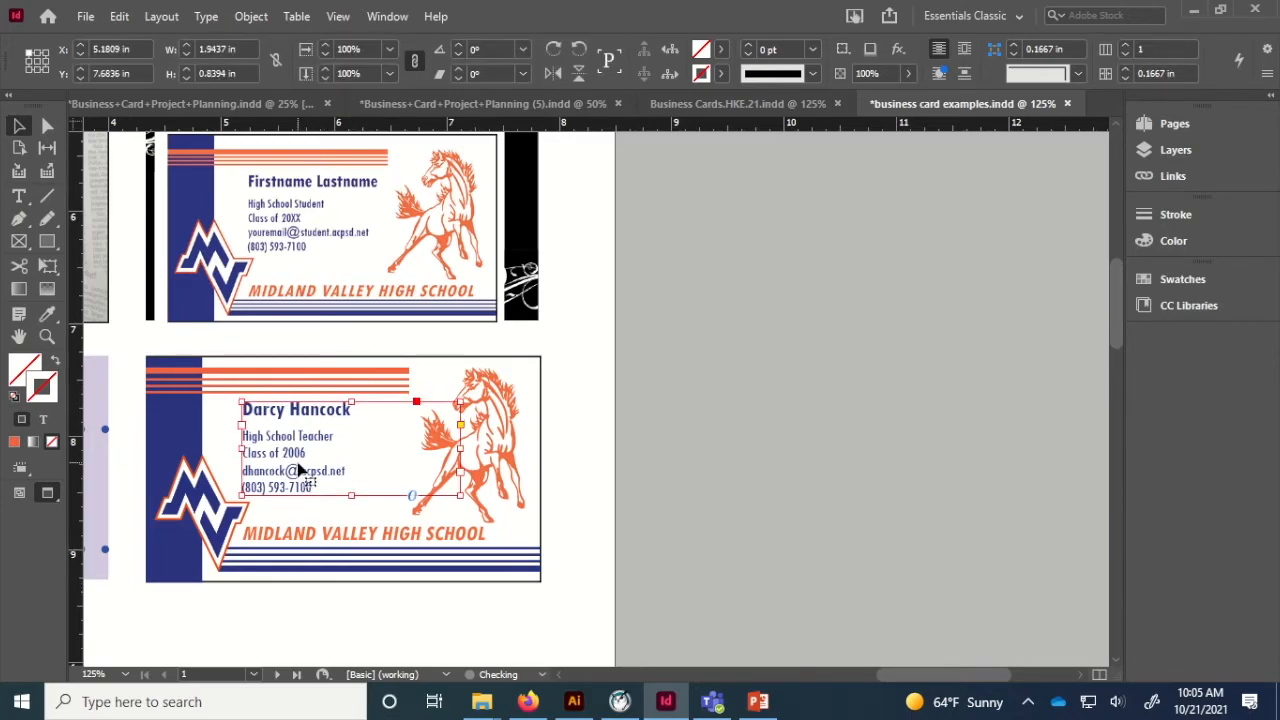
click(306, 591)
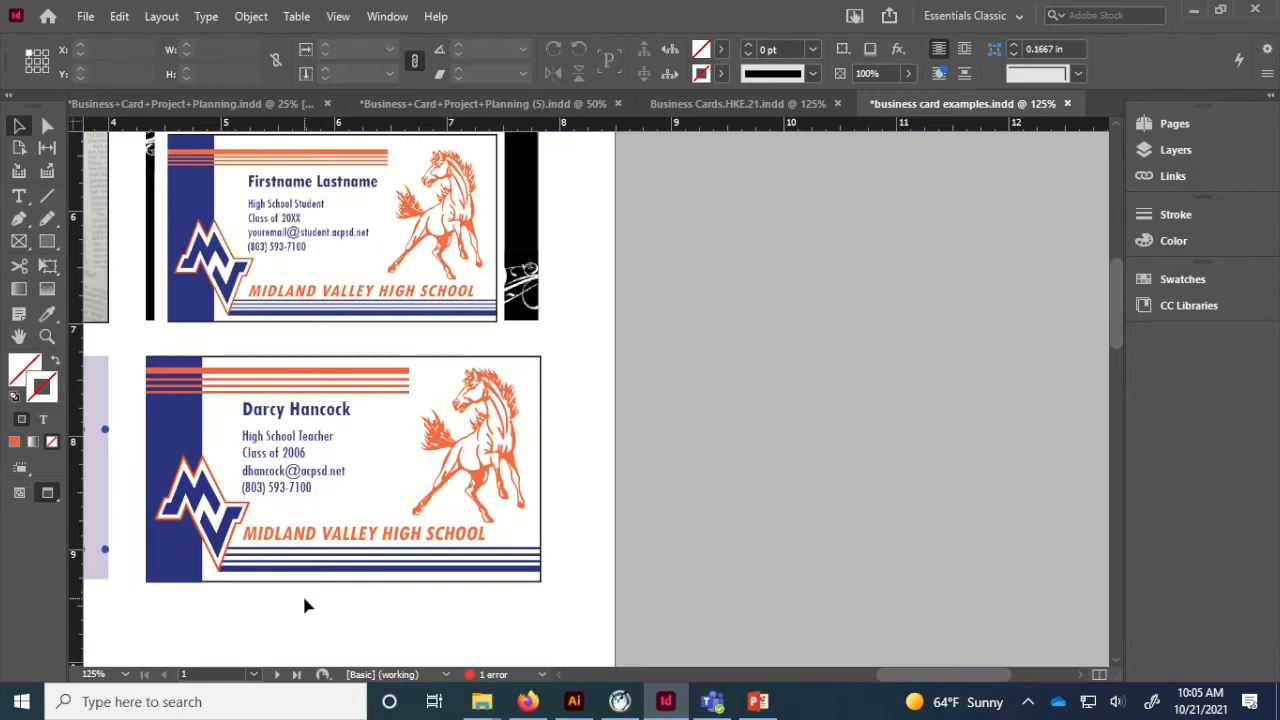